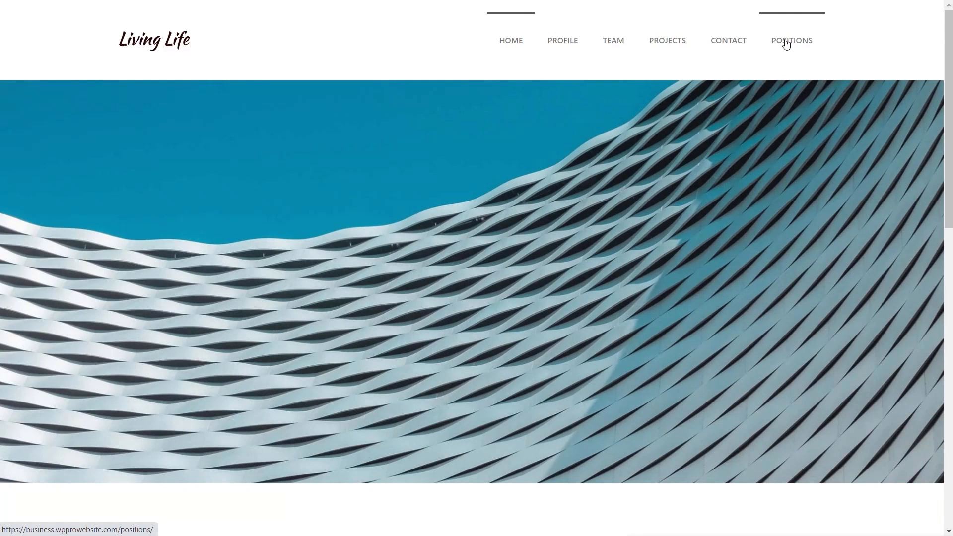
Step: Open the Positions page of the Living Life site and look through the list of open roles
click(787, 44)
scroll(77, 297, down, 1)
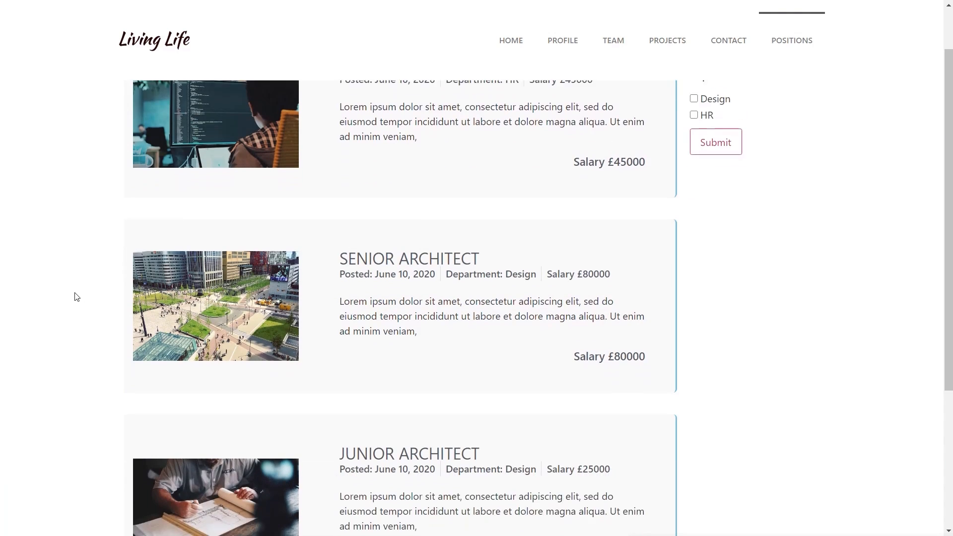
scroll(77, 297, down, 3)
scroll(77, 297, up, 4)
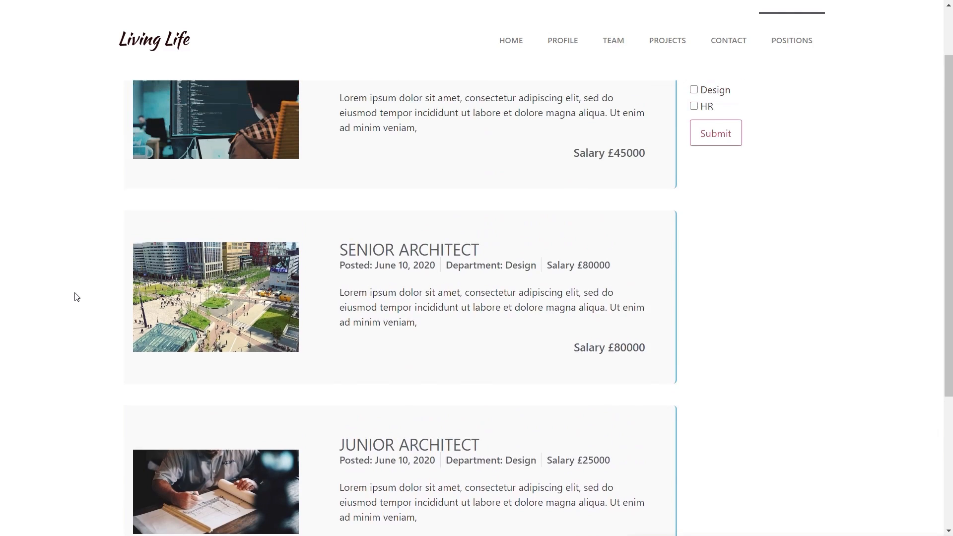
Step: View the detail pages of the Legal Representative and Senior Architect roles, returning to the positions list after each
click(408, 125)
scroll(192, 246, down, 4)
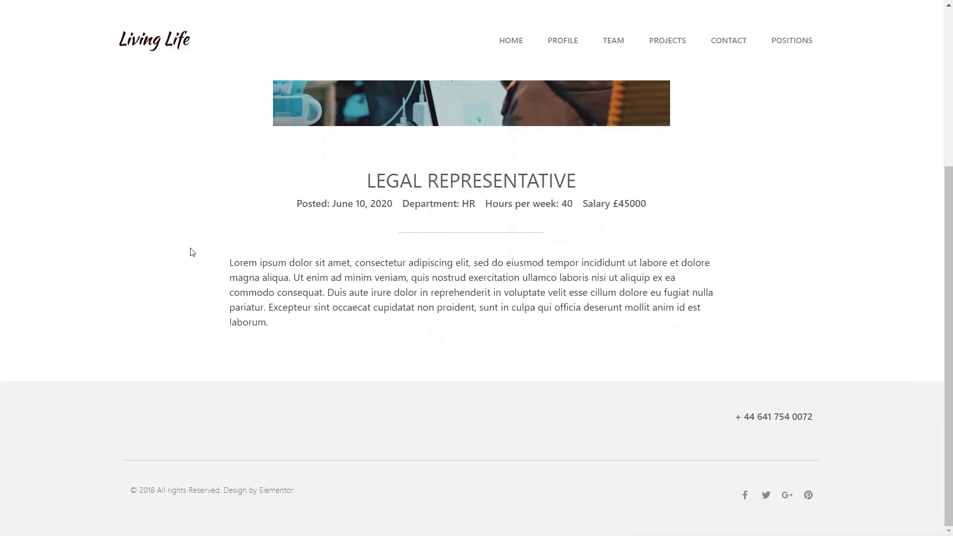
scroll(192, 246, up, 4)
key(alt+Left)
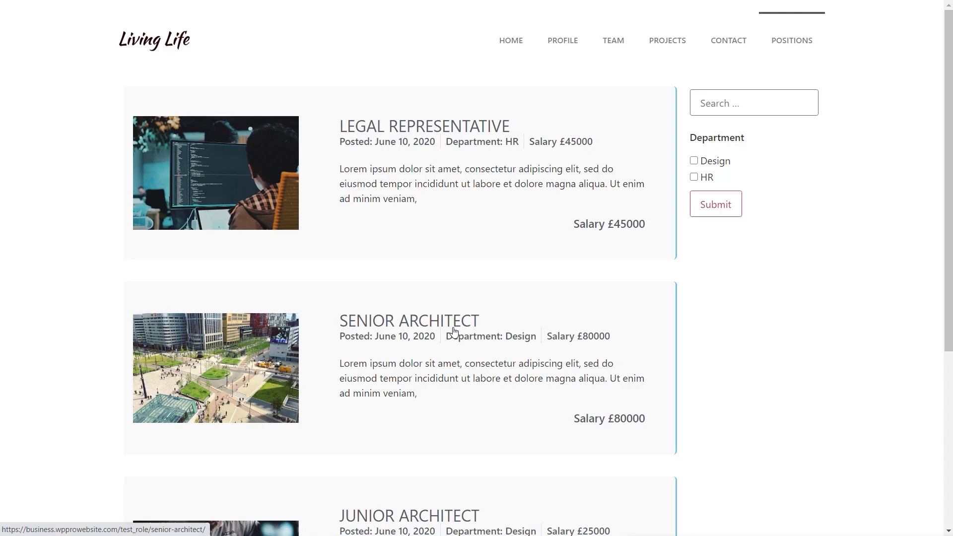
click(149, 380)
scroll(140, 375, down, 12)
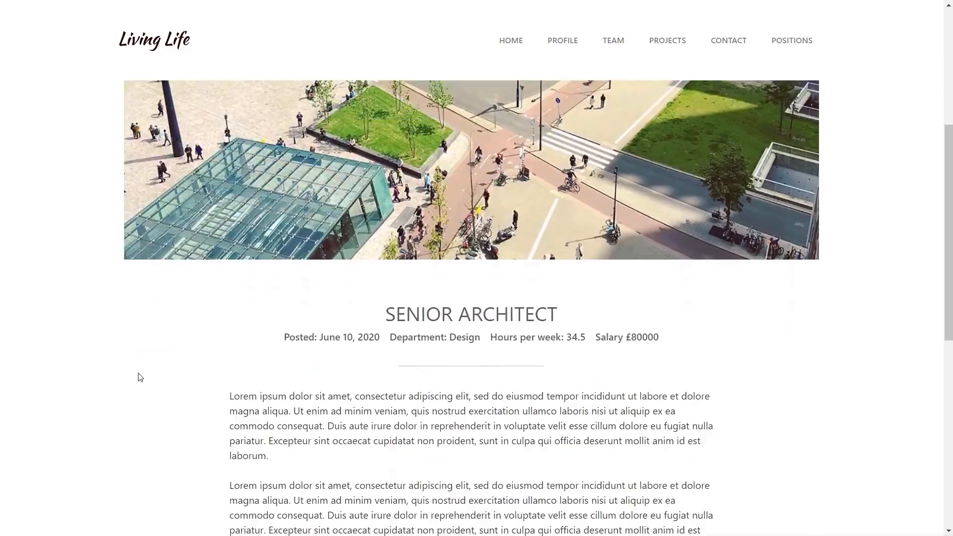
scroll(140, 378, up, 12)
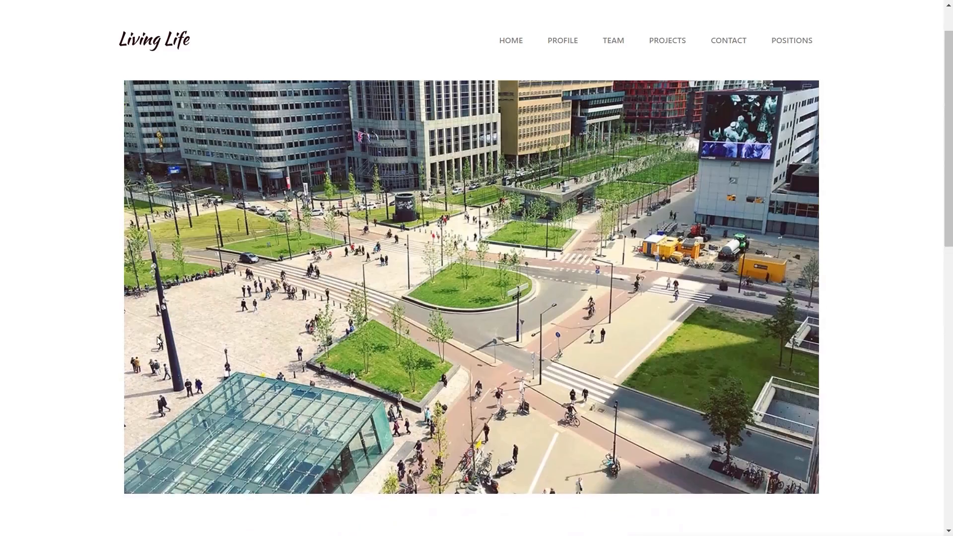
key(alt+Left)
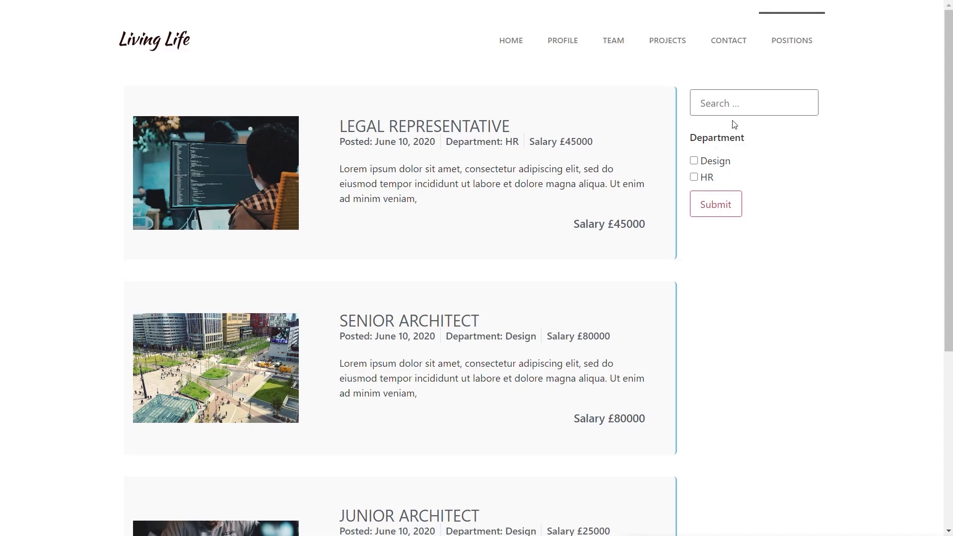
Step: Filter the positions list by the Design department and clear the Design choice again
click(695, 160)
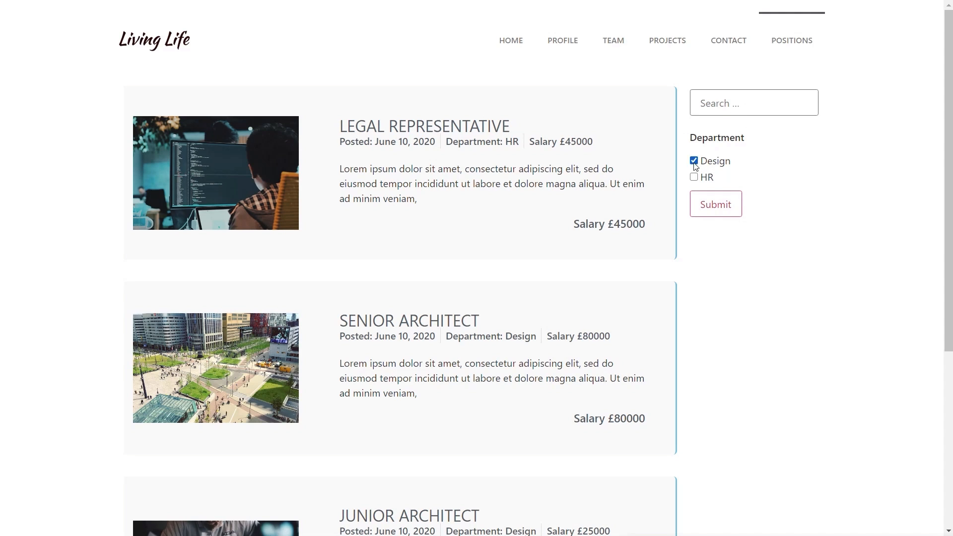
click(725, 207)
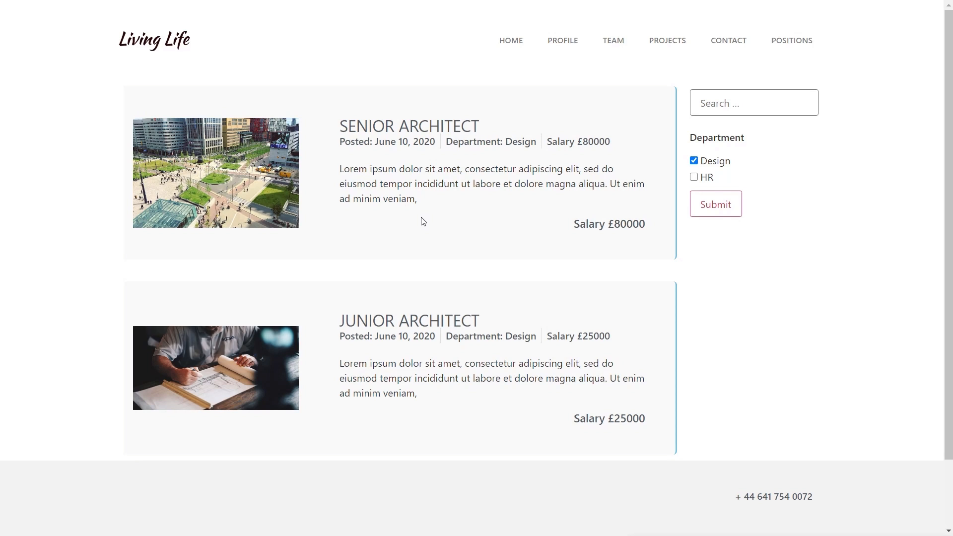
click(694, 161)
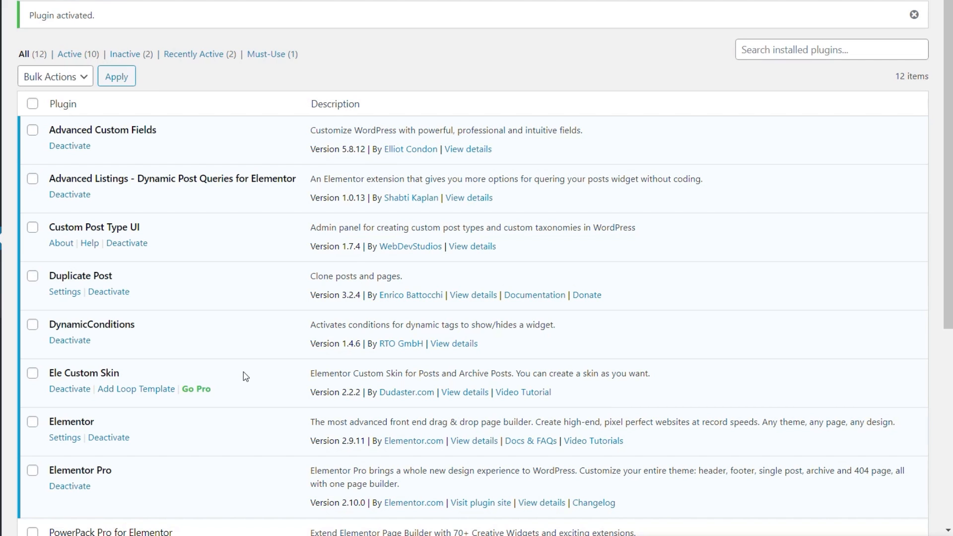
Step: Look through the installed plugins on the WordPress site, from Advanced Custom Fields to WPvivid Backup Plugin
scroll(243, 373, down, 1)
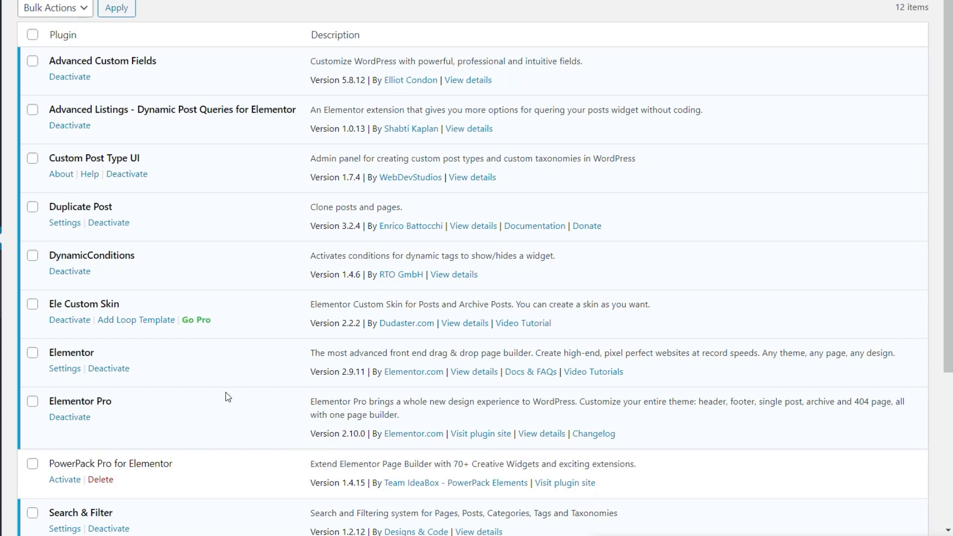
scroll(230, 396, down, 4)
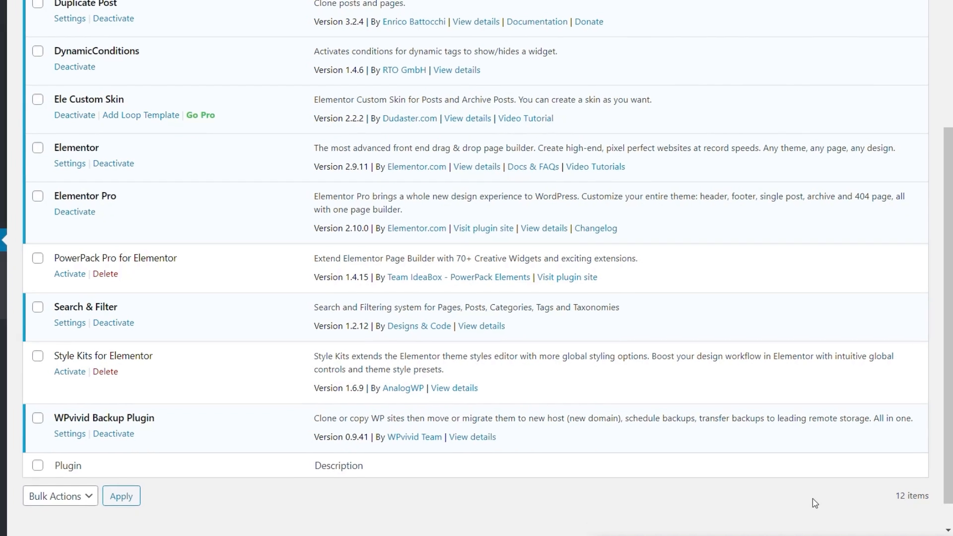
scroll(814, 500, up, 5)
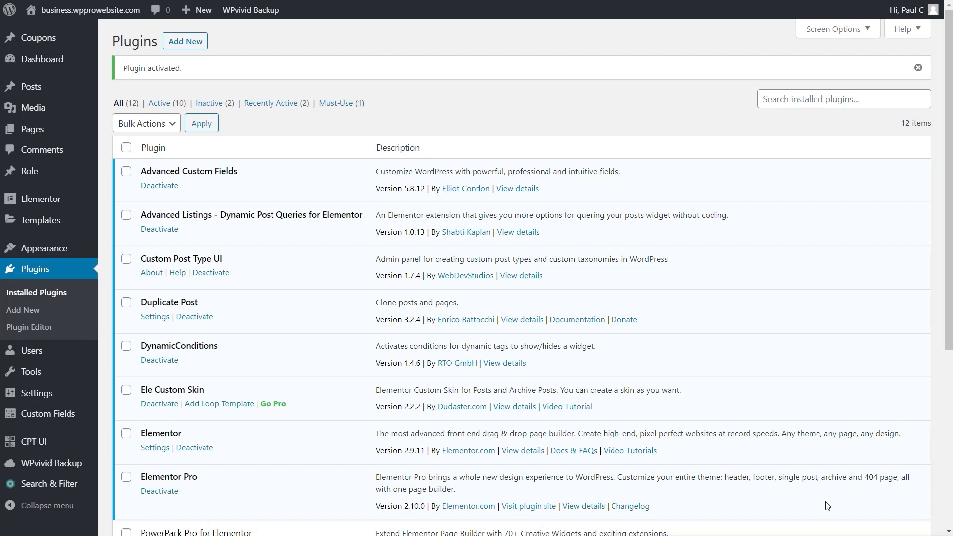
Step: Start a new custom post type with slug "vacancies", plural label "Vacancies" and singular label "Vacancy"
mouse_move(38, 442)
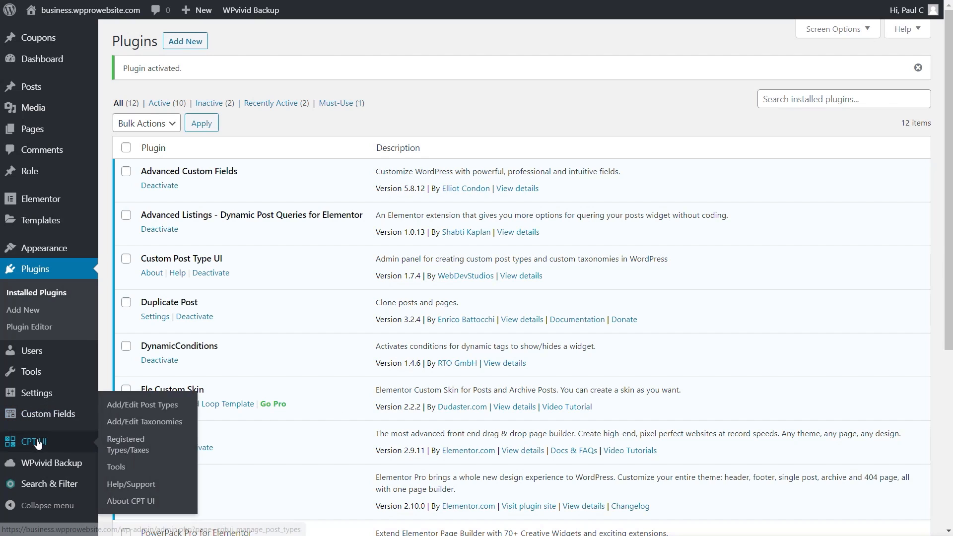
click(164, 408)
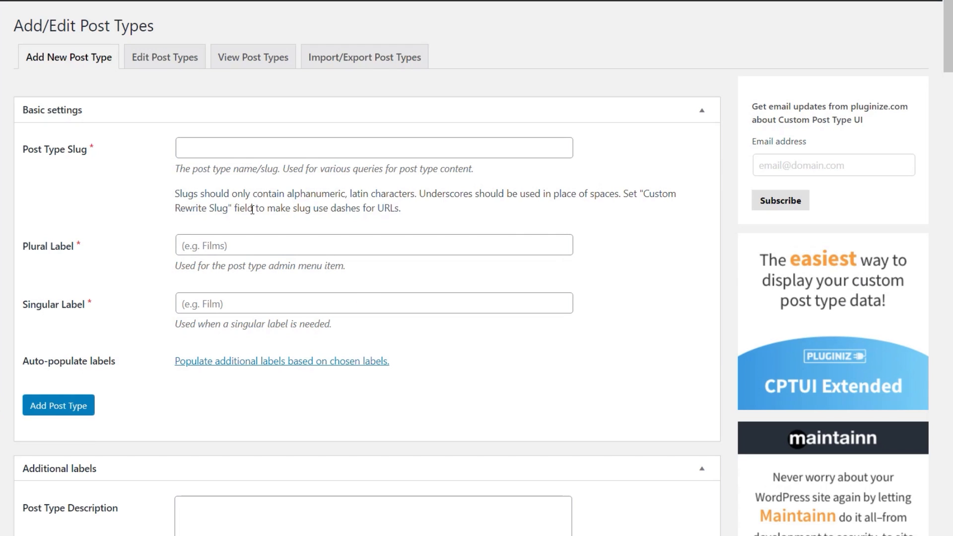
click(262, 149)
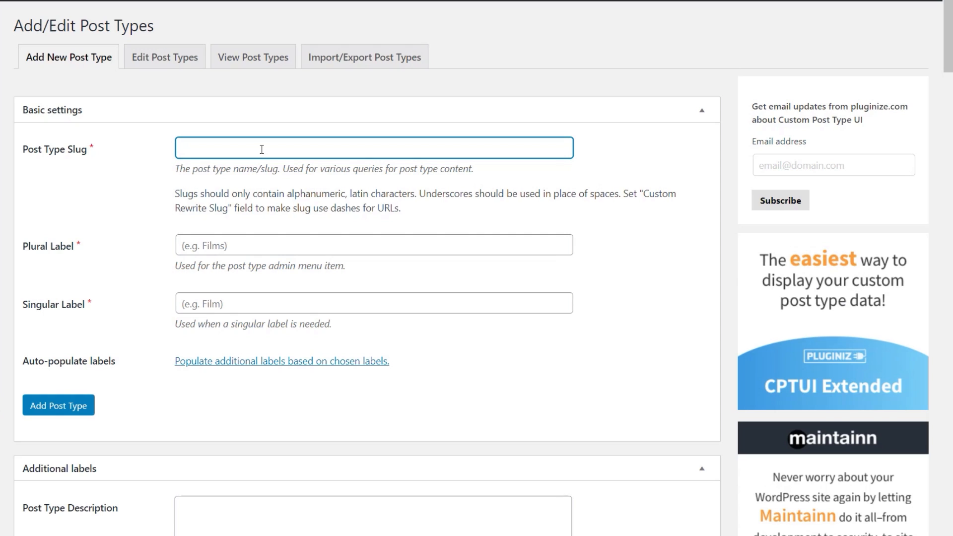
text(vacancies)
key(Return)
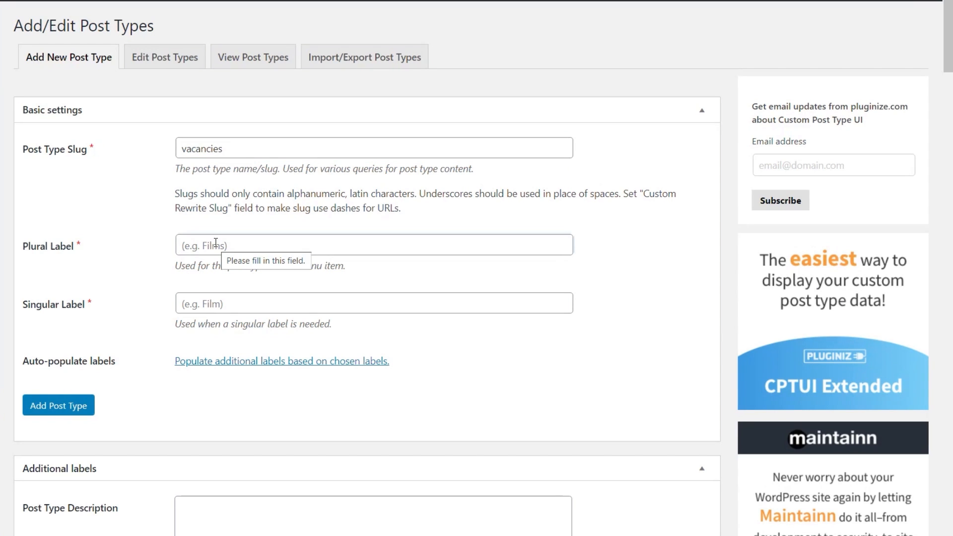
click(215, 244)
text(Vacancies)
click(221, 304)
text(Vacancy)
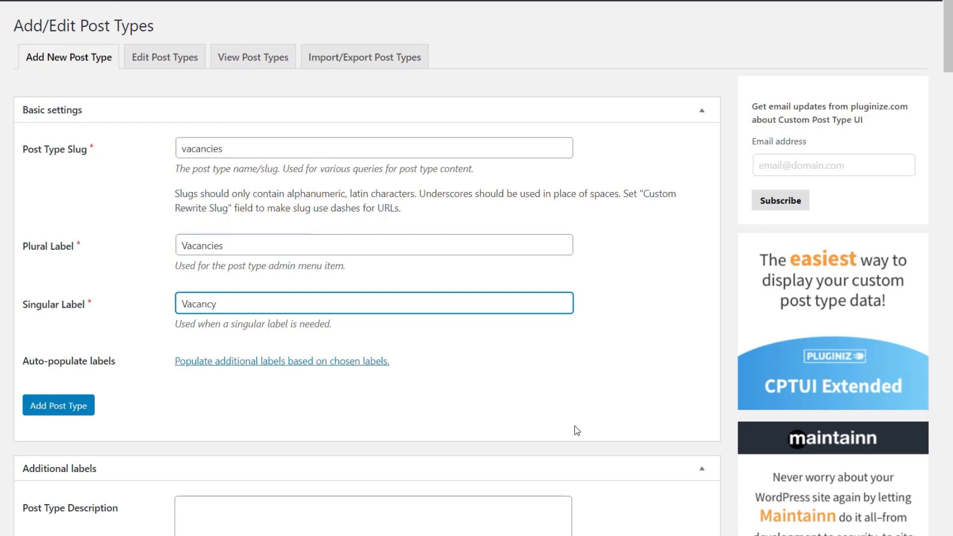
Step: Set Has Archive to True in the new post type's settings, leaving the additional labels blank
scroll(578, 415, down, 5)
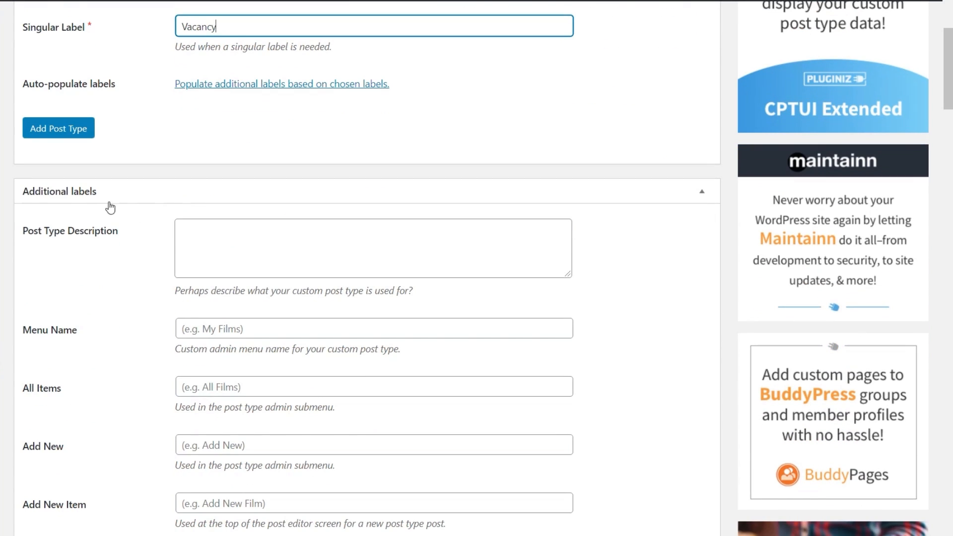
scroll(149, 398, down, 12)
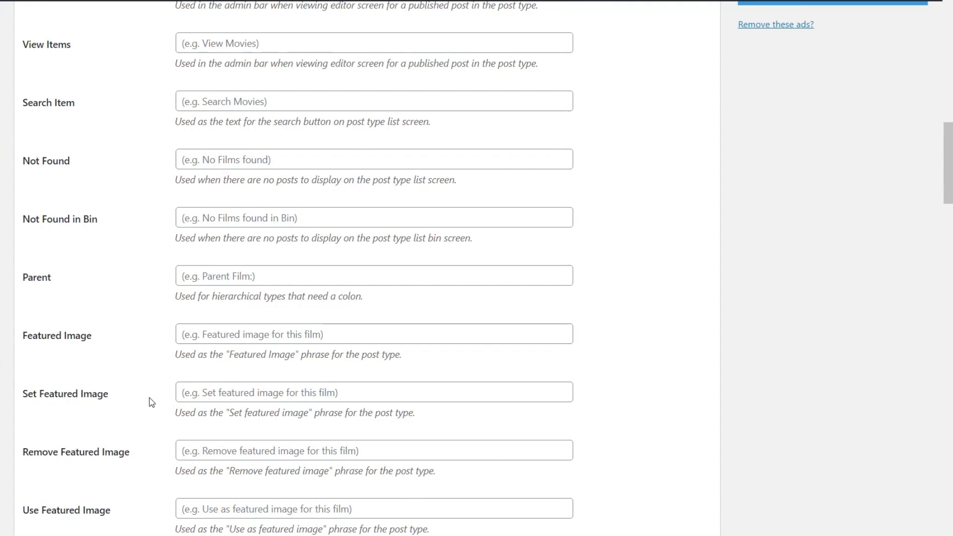
scroll(152, 402, down, 12)
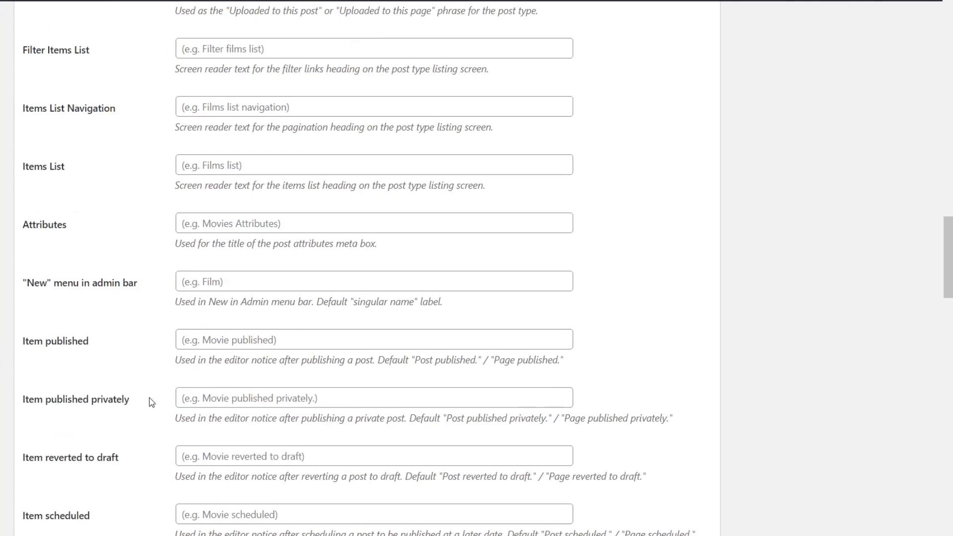
scroll(152, 402, down, 10)
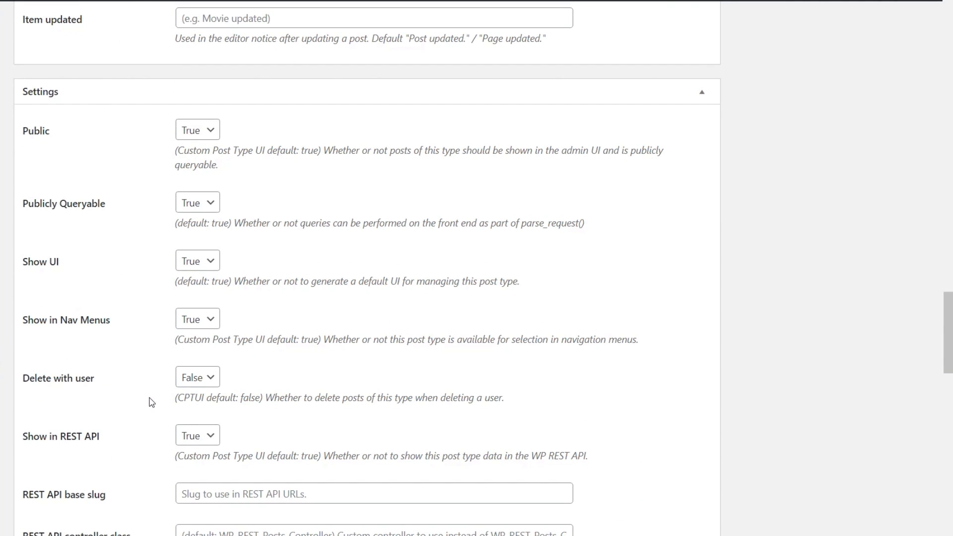
scroll(124, 377, down, 1)
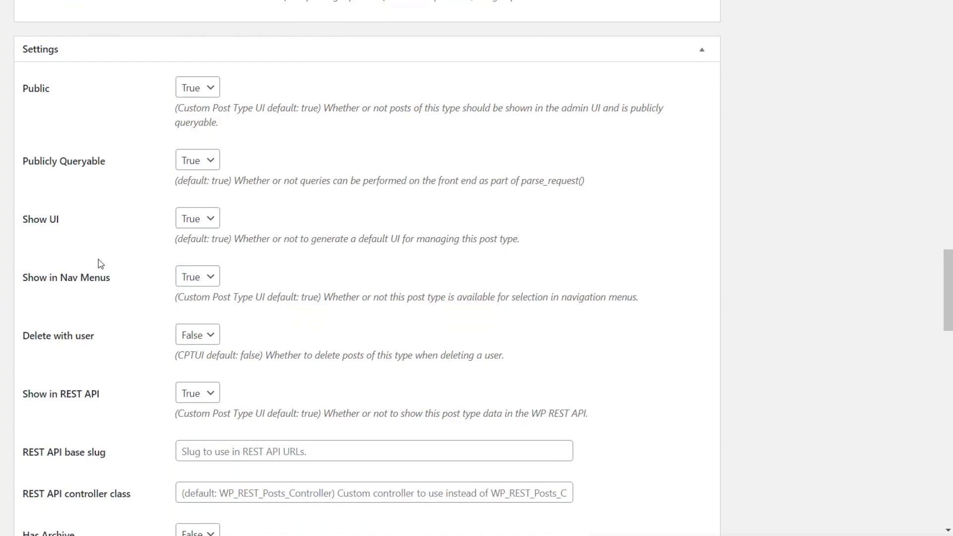
scroll(100, 266, down, 1)
scroll(94, 362, down, 3)
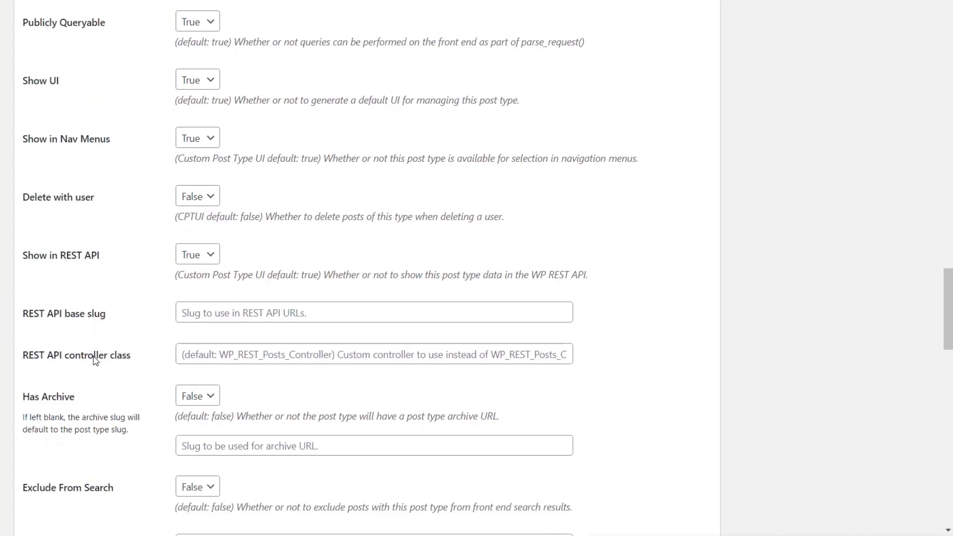
click(199, 330)
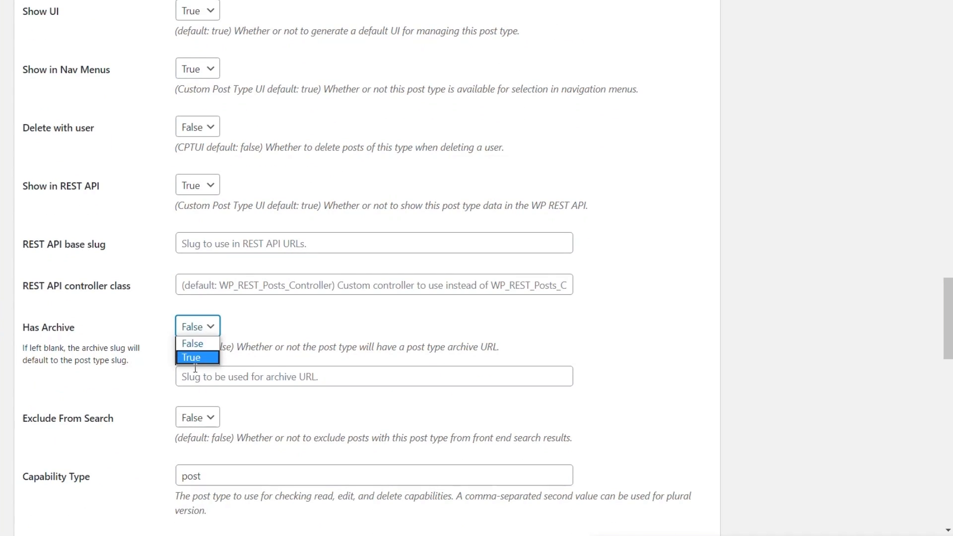
click(197, 358)
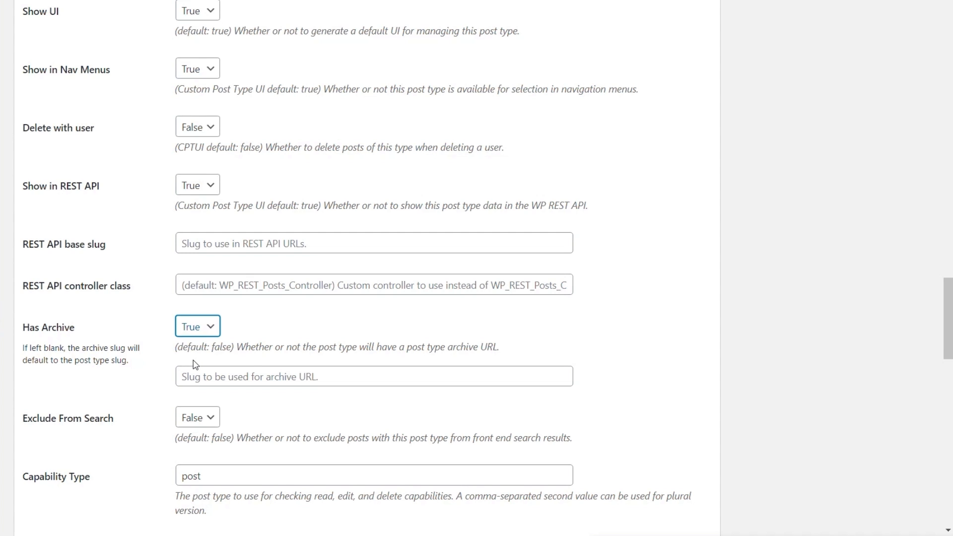
Step: Set Hierarchical to True for the vacancies post type
scroll(283, 381, down, 3)
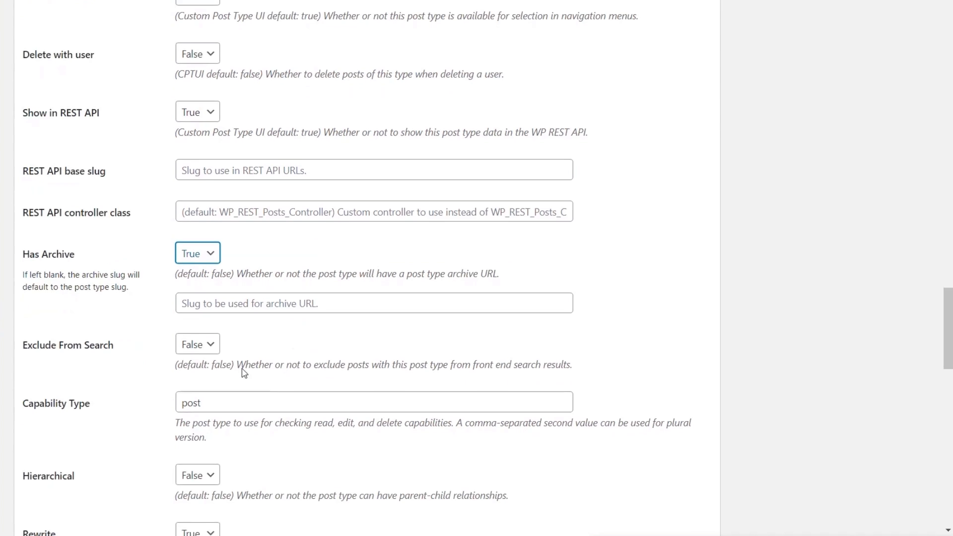
scroll(128, 316, down, 1)
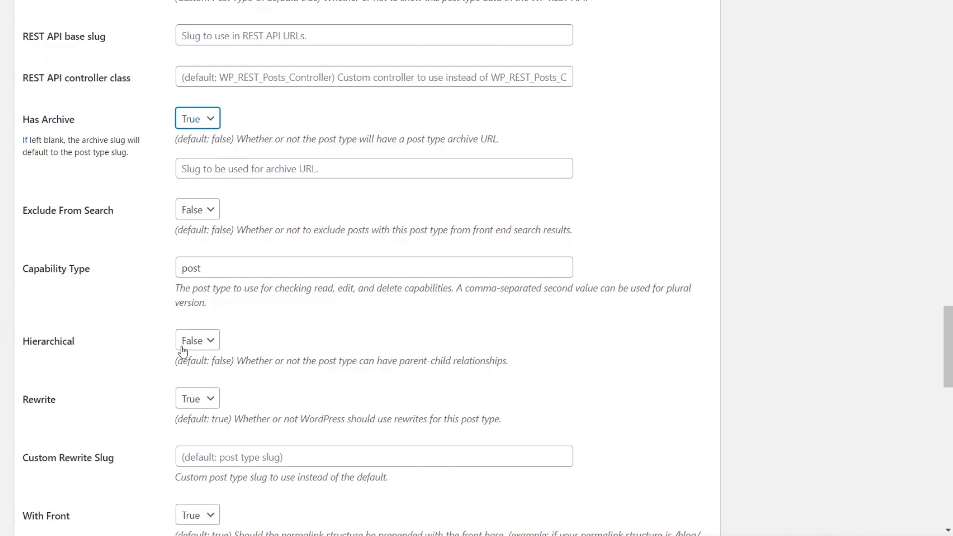
click(213, 342)
click(199, 369)
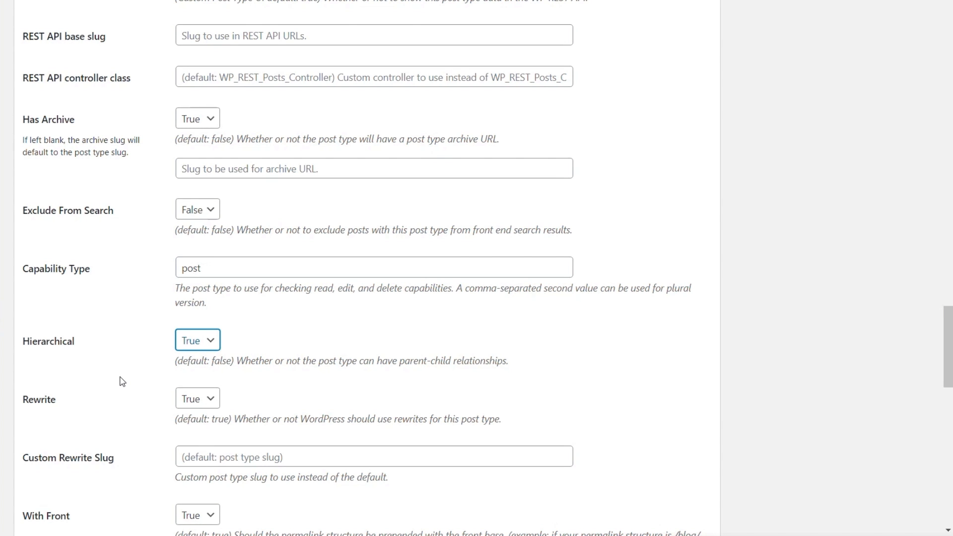
Step: Review the remaining menu, supports and taxonomy settings at their defaults and add the vacancies post type
scroll(123, 381, down, 9)
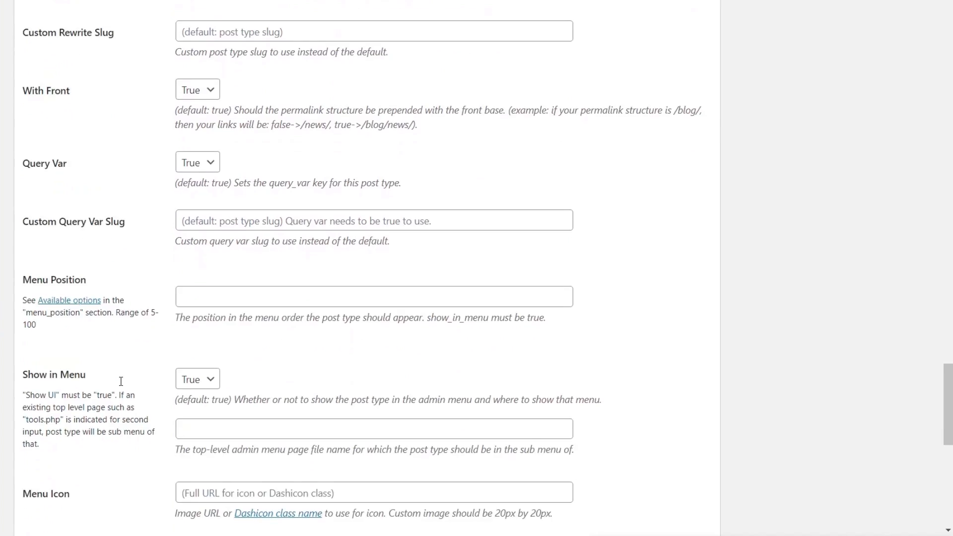
scroll(121, 382, down, 4)
scroll(124, 387, up, 3)
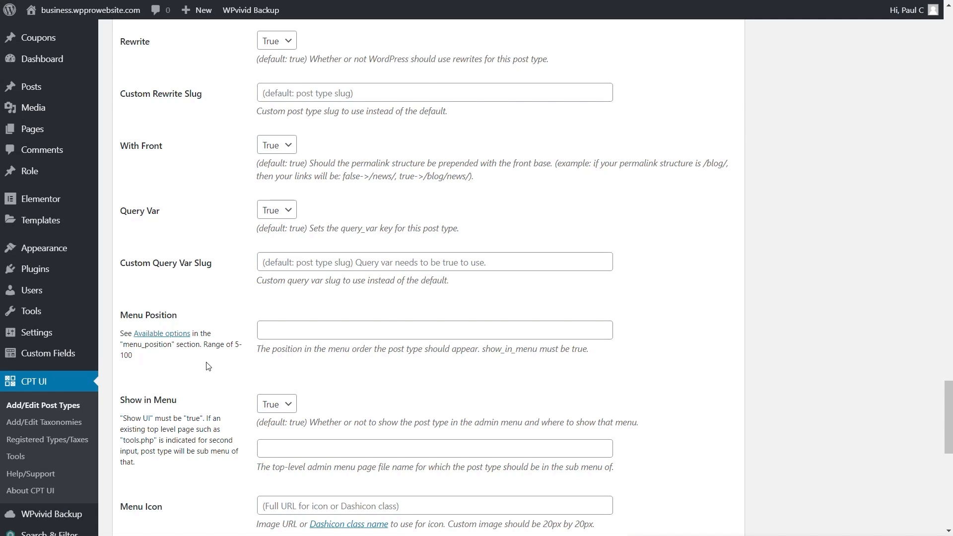
scroll(282, 327, down, 4)
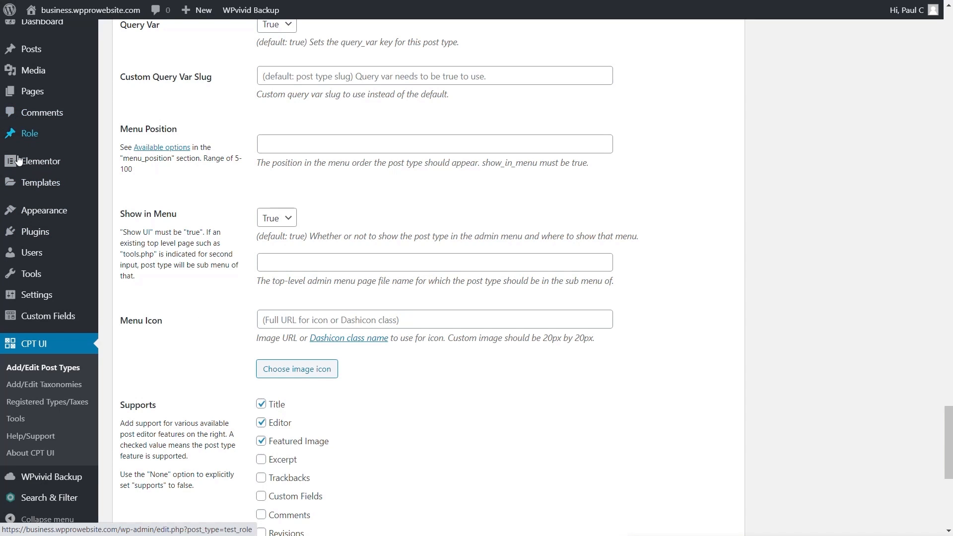
scroll(459, 395, down, 3)
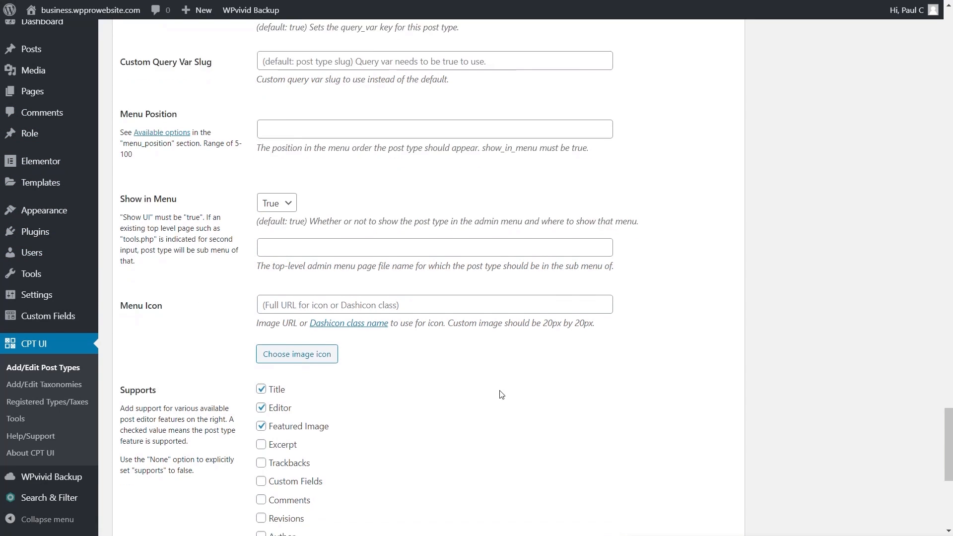
scroll(476, 397, down, 3)
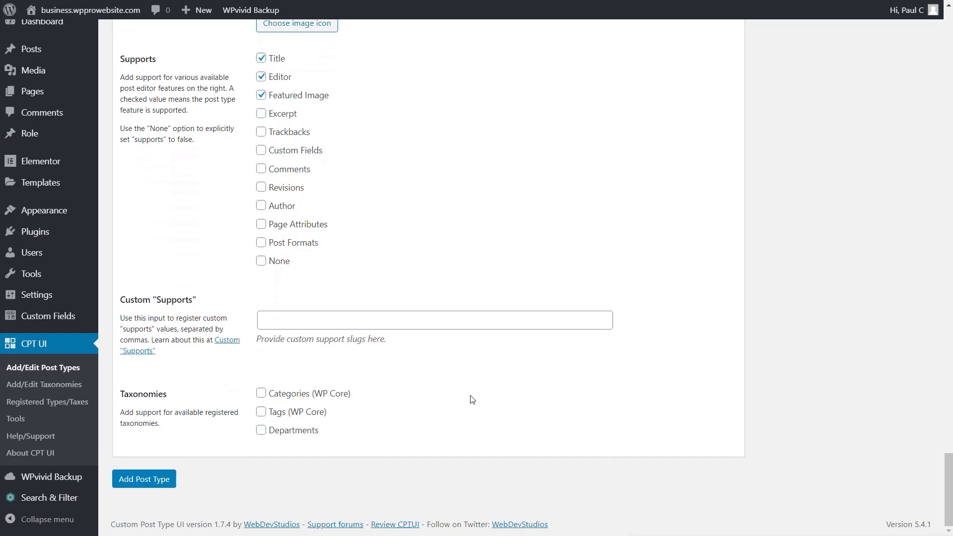
click(146, 480)
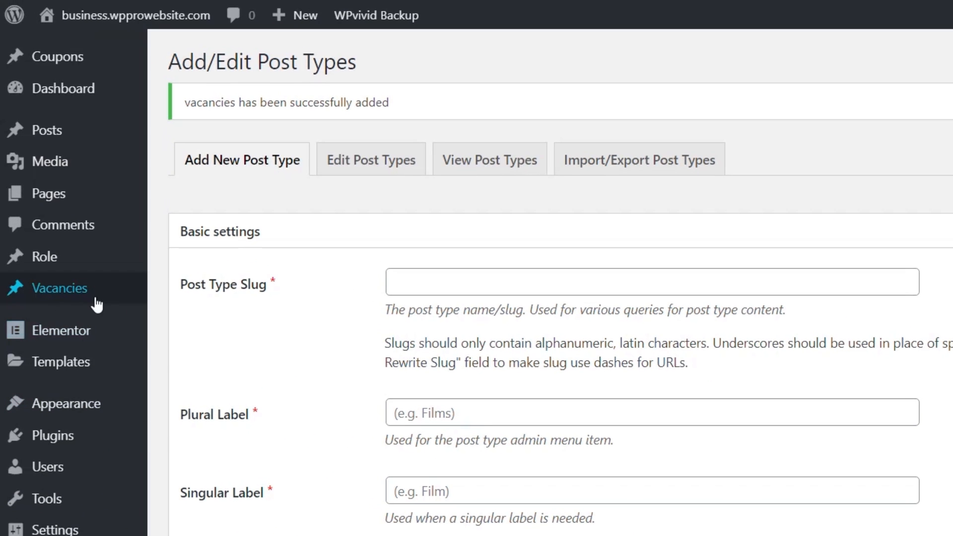
Step: Start a new taxonomy in Custom Post Type UI with the slug "department"
mouse_move(64, 298)
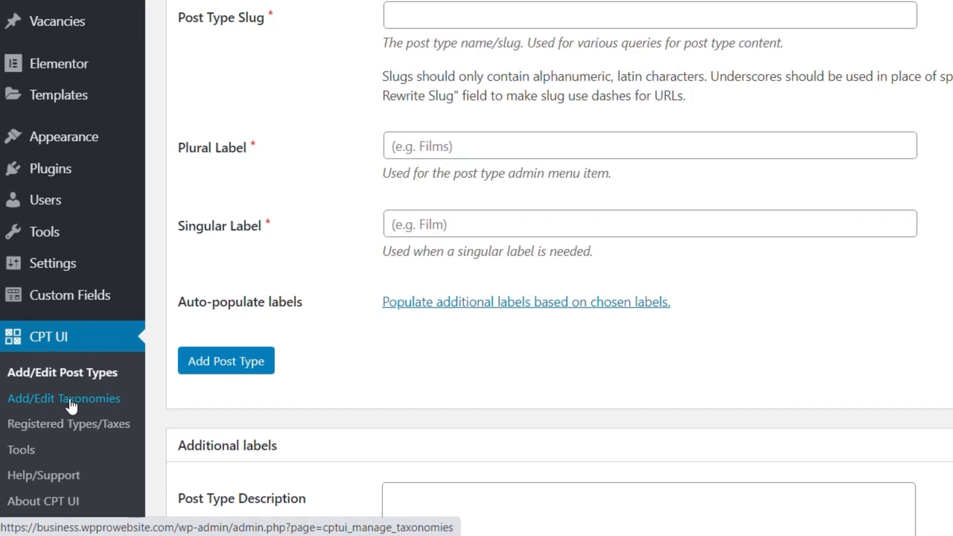
click(72, 405)
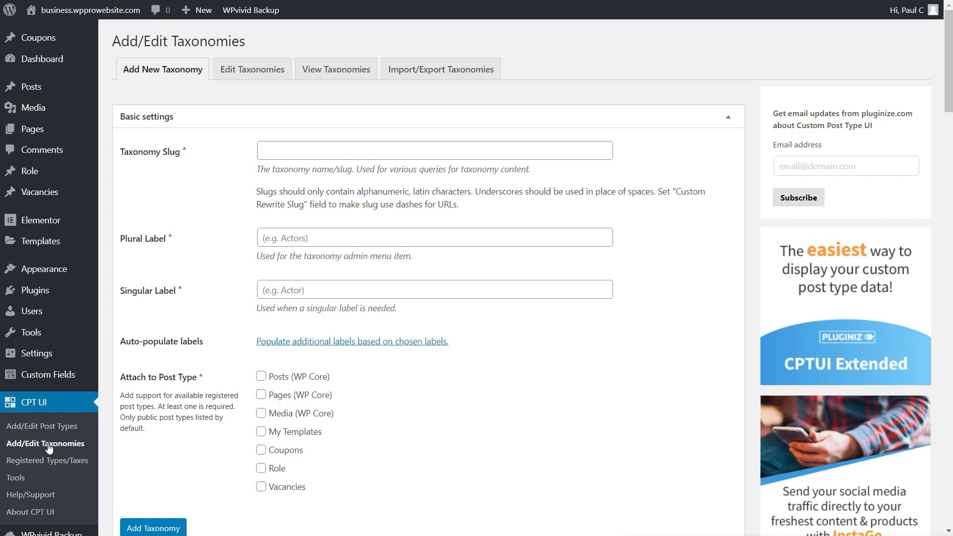
click(271, 150)
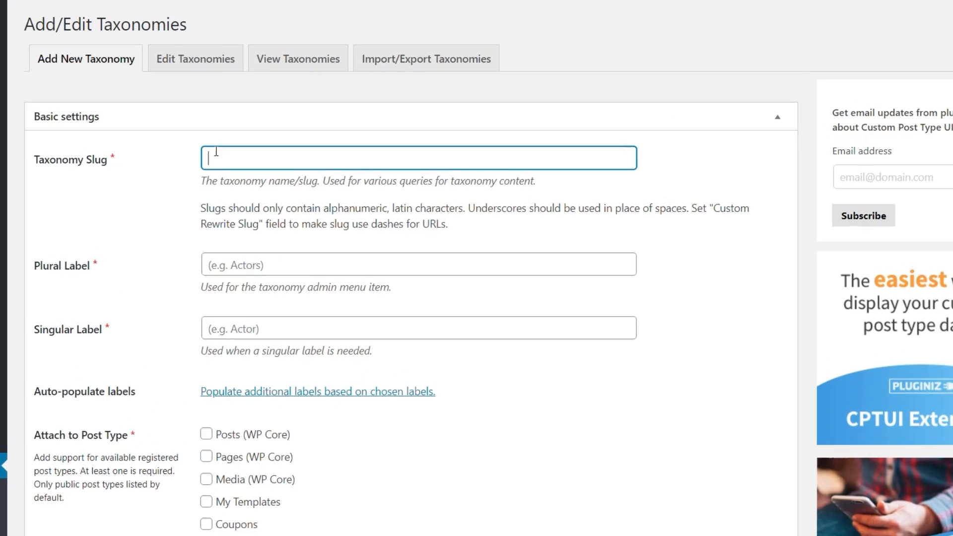
text(de)
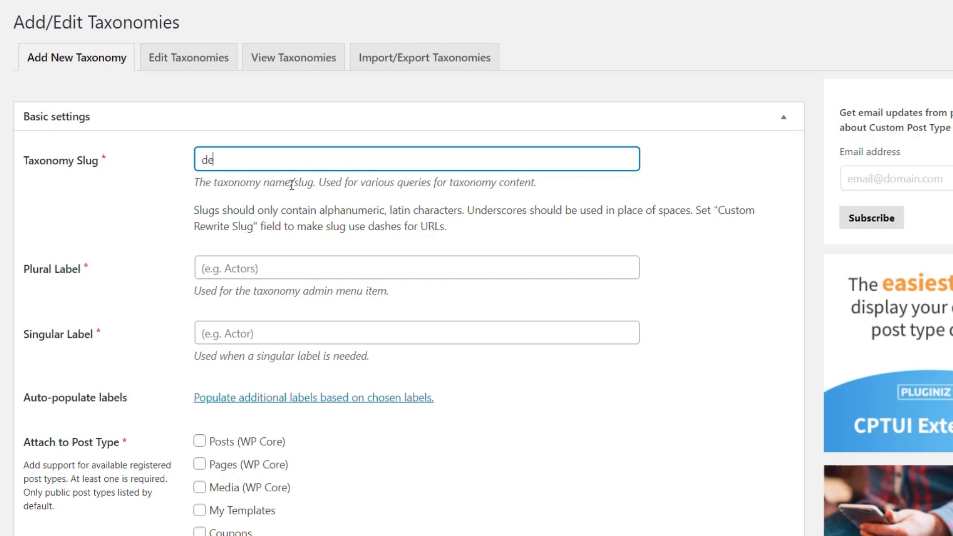
text(partment)
Step: Set the taxonomy's plural label to "Departments" and its singular label to "Department"
click(252, 267)
text(Department)
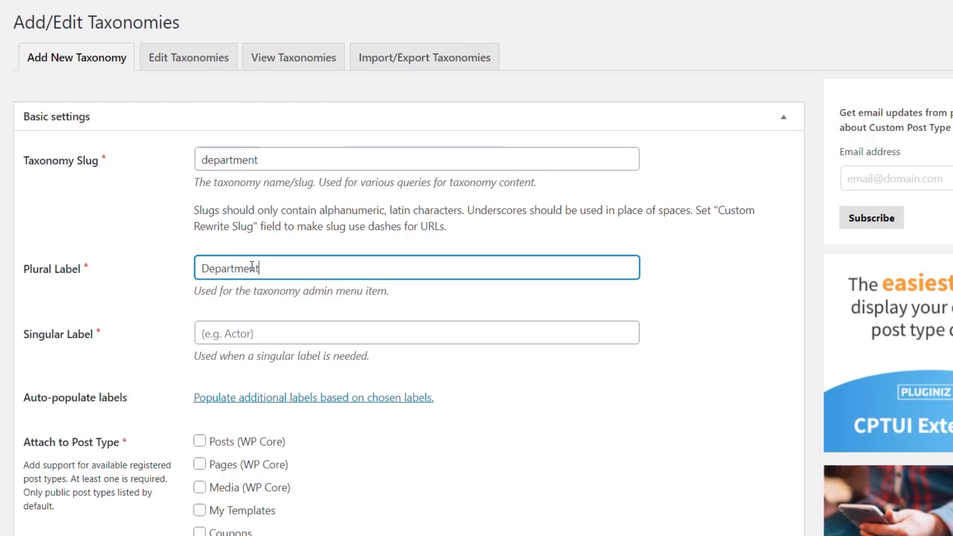
drag(263, 267, 162, 275)
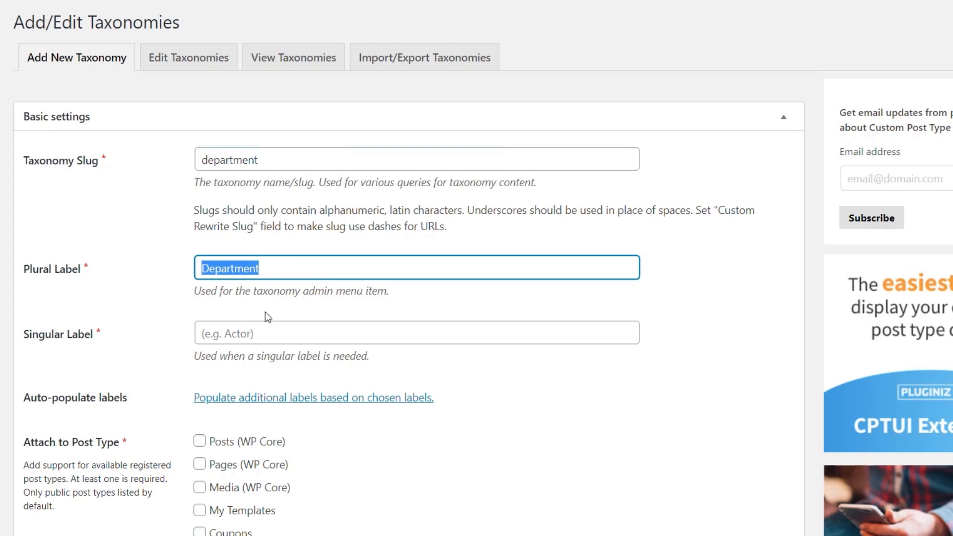
key(ctrl+c)
key(Tab)
key(ctrl+v)
click(298, 268)
text(s)
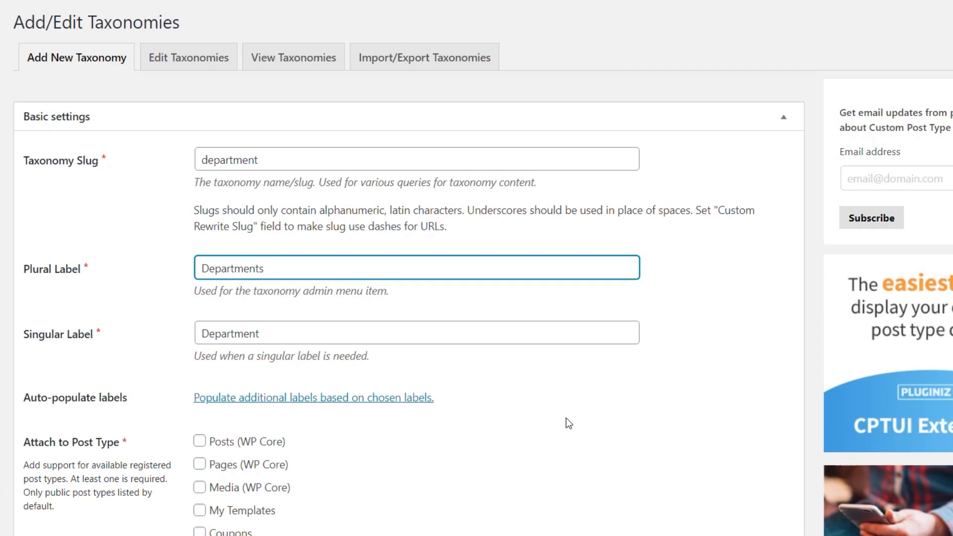
Step: Attach the department taxonomy to the Vacancies post type and set Hierarchical to True
scroll(566, 415, down, 3)
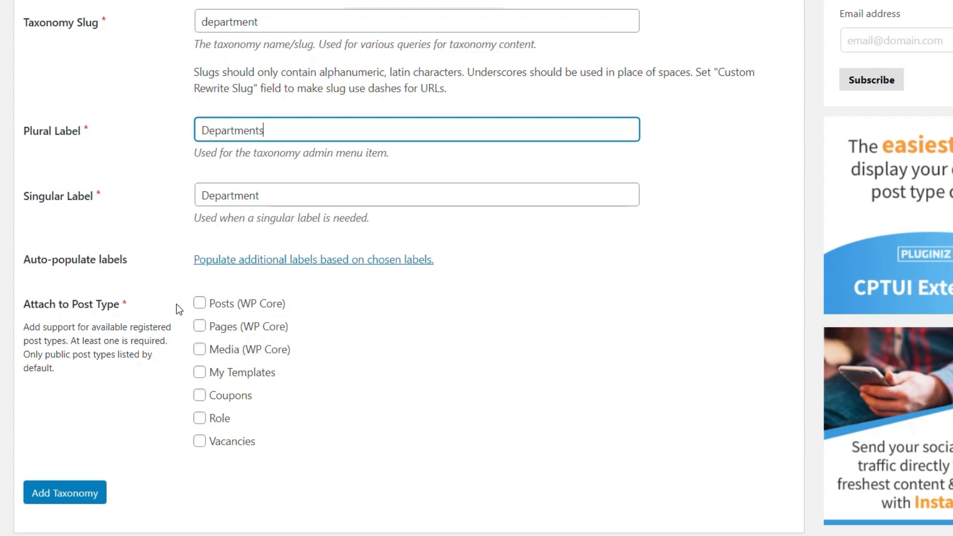
click(200, 442)
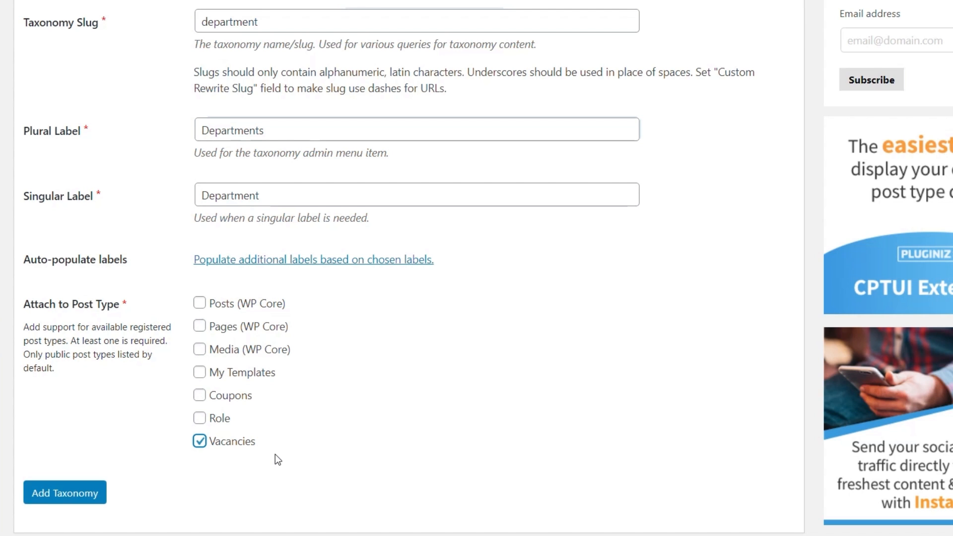
scroll(376, 442, down, 10)
scroll(378, 444, down, 20)
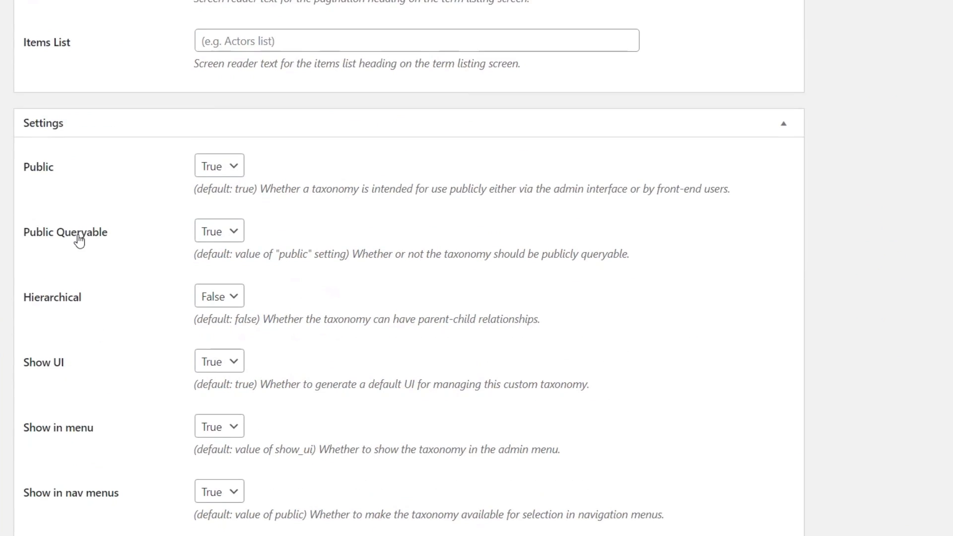
scroll(80, 241, down, 3)
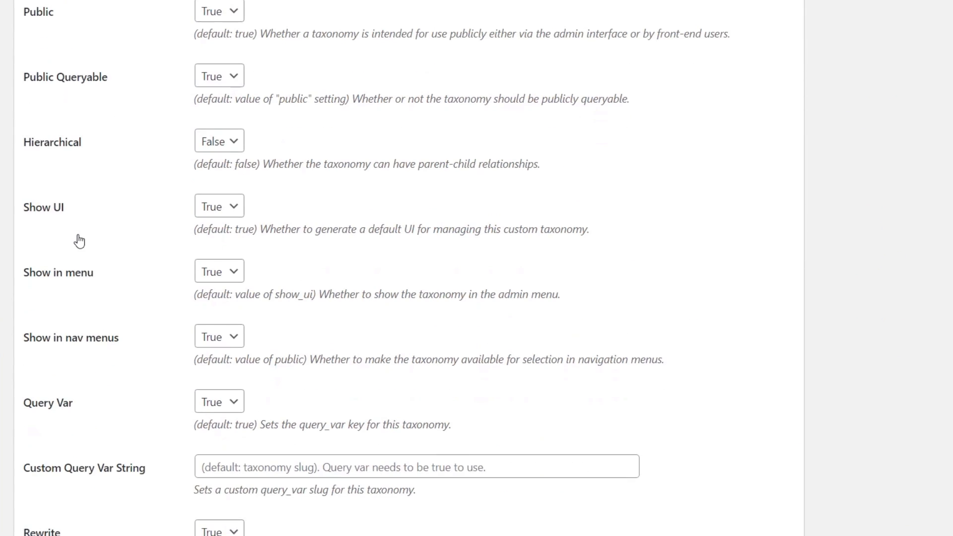
click(241, 149)
click(227, 175)
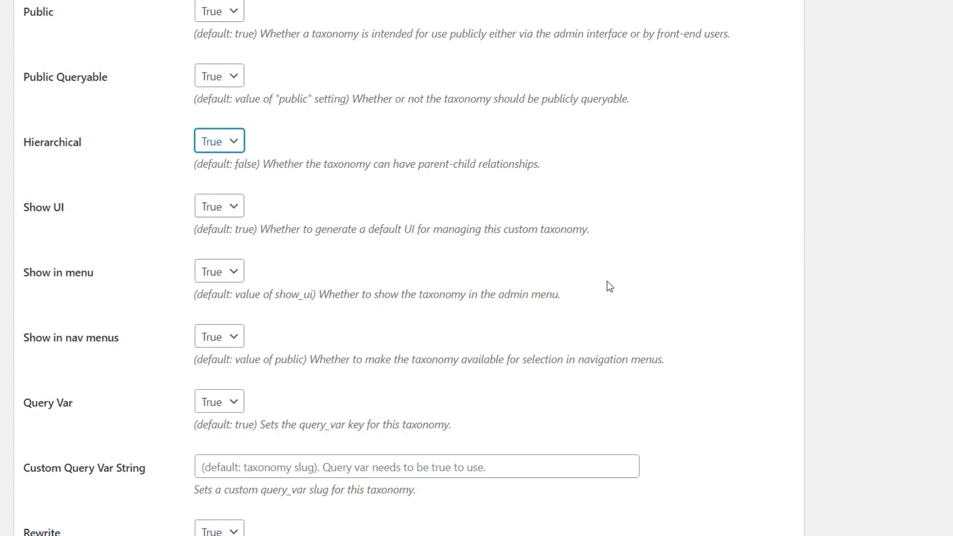
Step: Set Rewrite Hierarchical to True for the department taxonomy
scroll(607, 281, down, 2)
scroll(608, 284, down, 8)
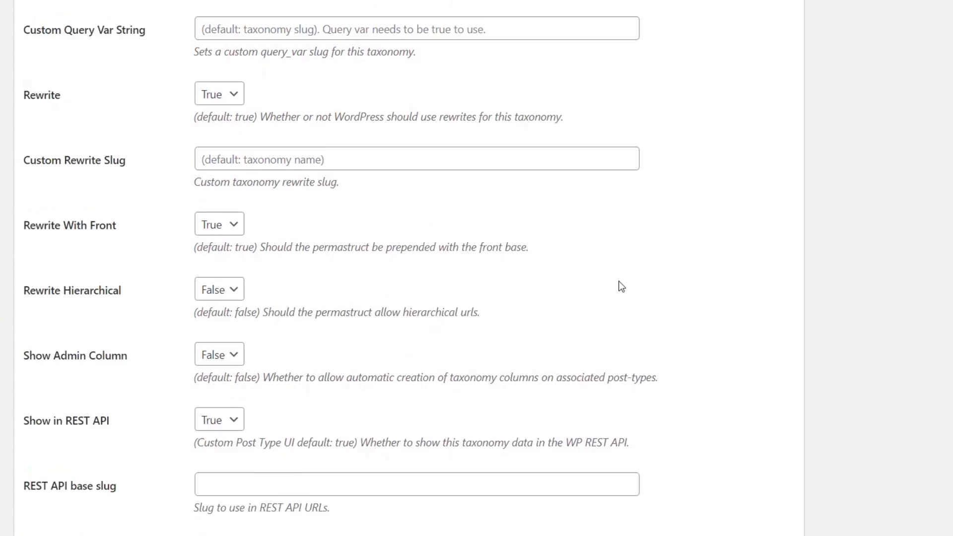
click(237, 266)
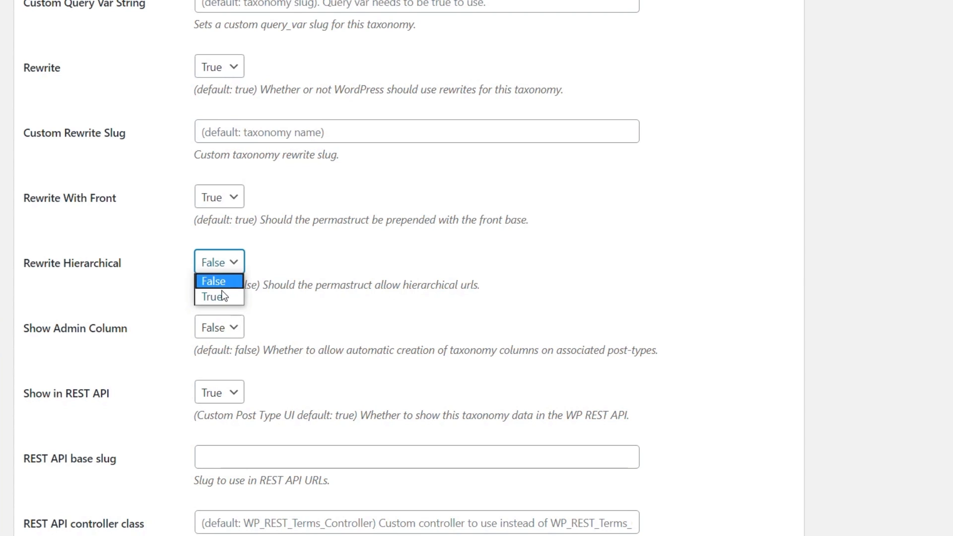
click(220, 294)
Step: Set Show Admin Column and Show in quick/bulk edit panel to True for the department taxonomy
scroll(290, 273, down, 3)
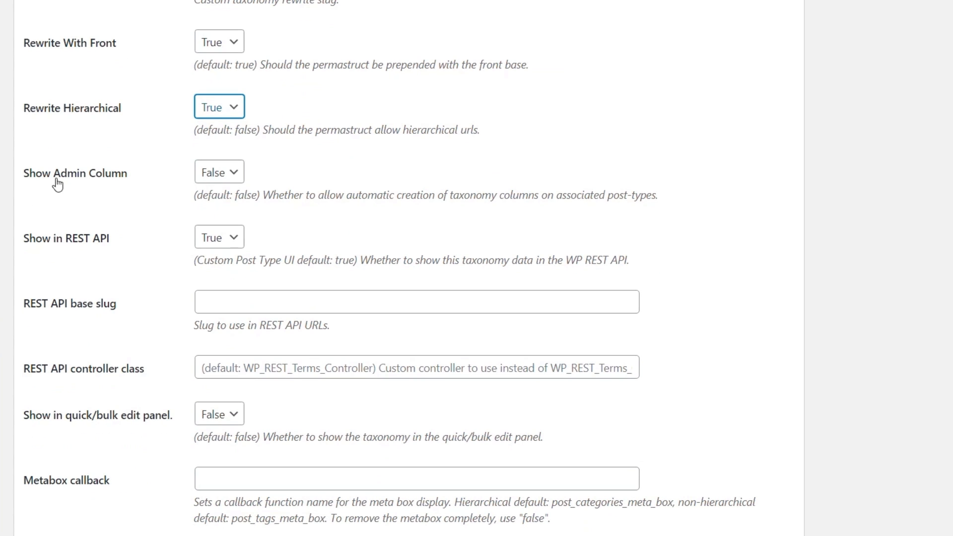
click(237, 180)
click(225, 206)
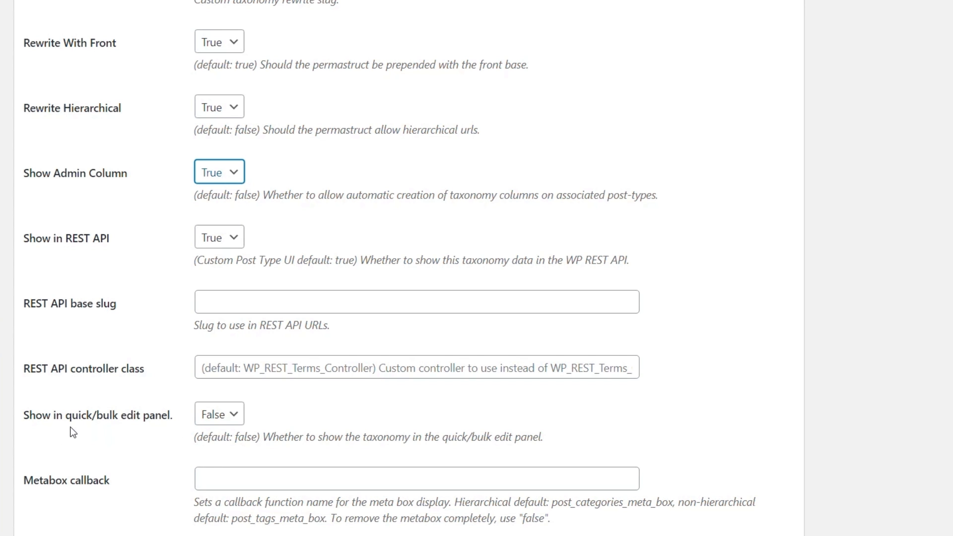
click(219, 421)
click(214, 448)
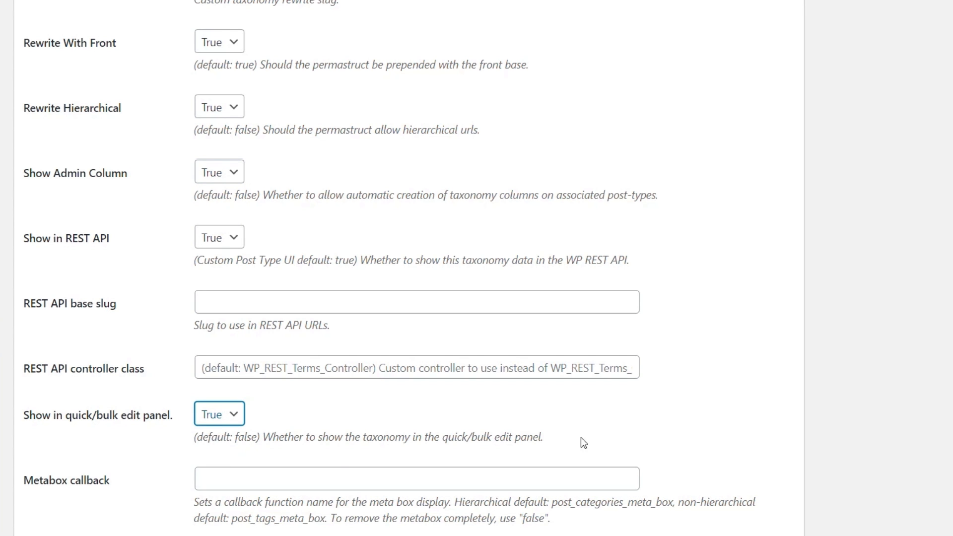
Step: Add the configured department taxonomy to the site
scroll(801, 344, up, 8)
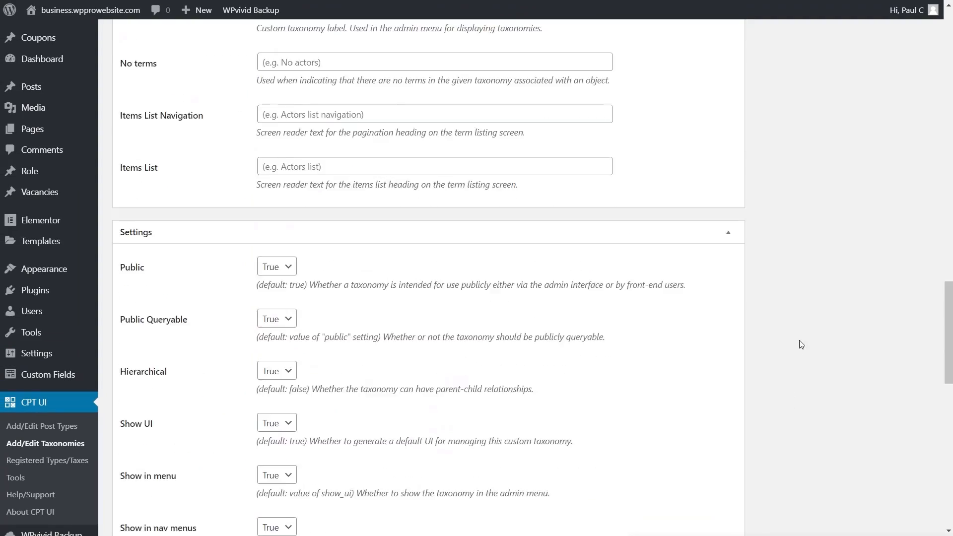
scroll(802, 344, up, 15)
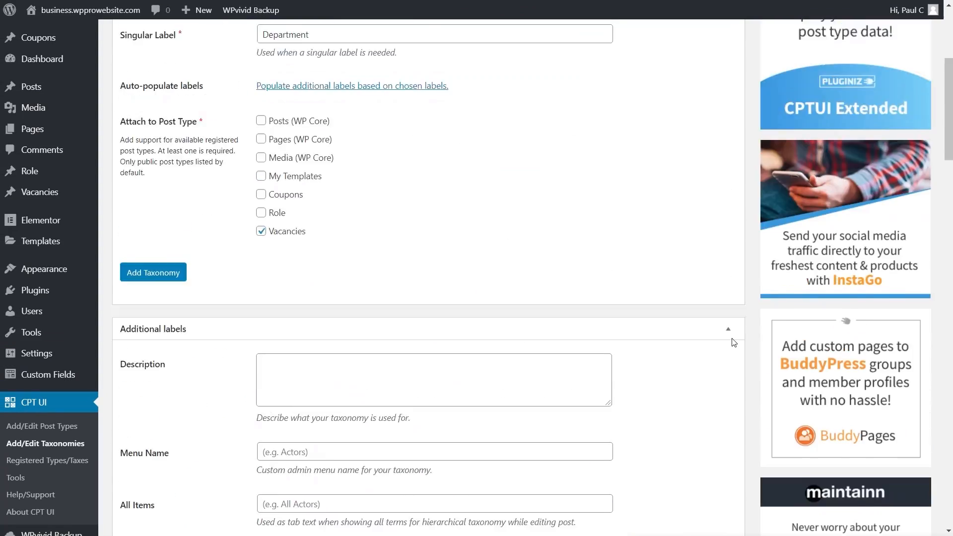
scroll(520, 377, down, 3)
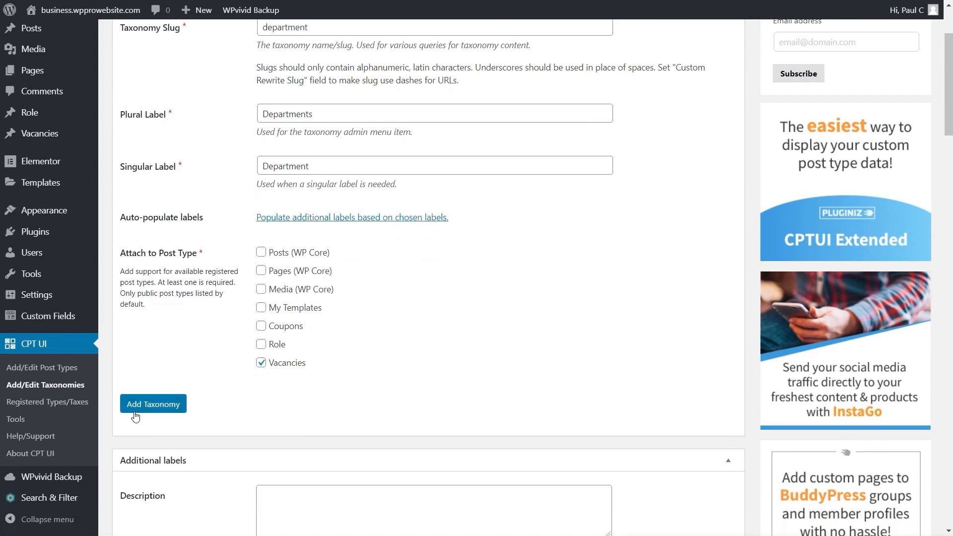
click(158, 411)
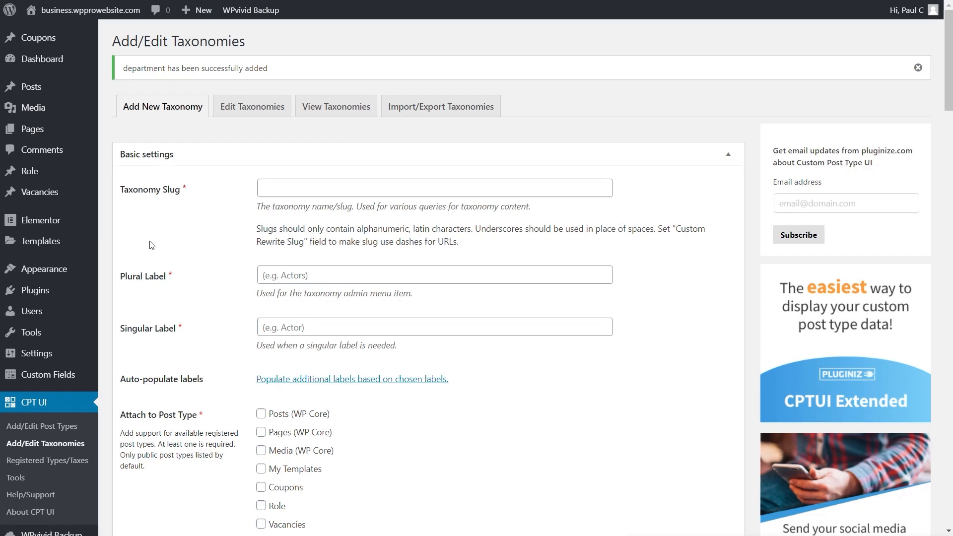
Step: Add two departments for vacancies, named "HR" and "Drafting", without a parent department
mouse_move(62, 201)
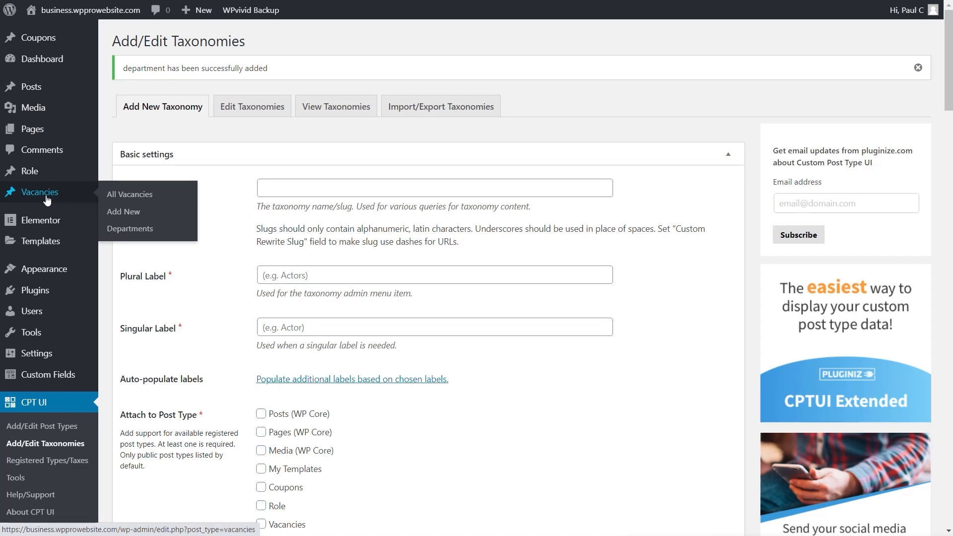
click(130, 230)
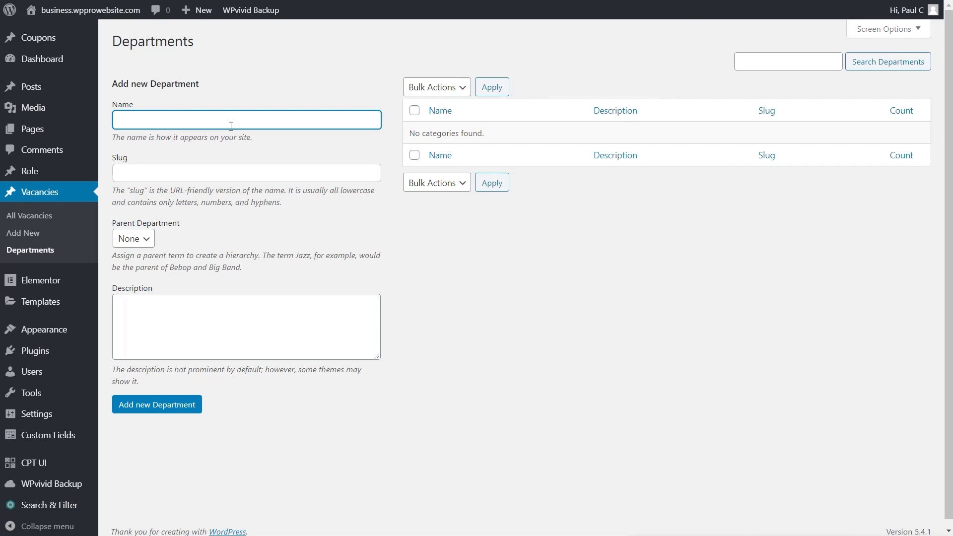
text(HR)
click(163, 406)
click(149, 122)
text(Drafting)
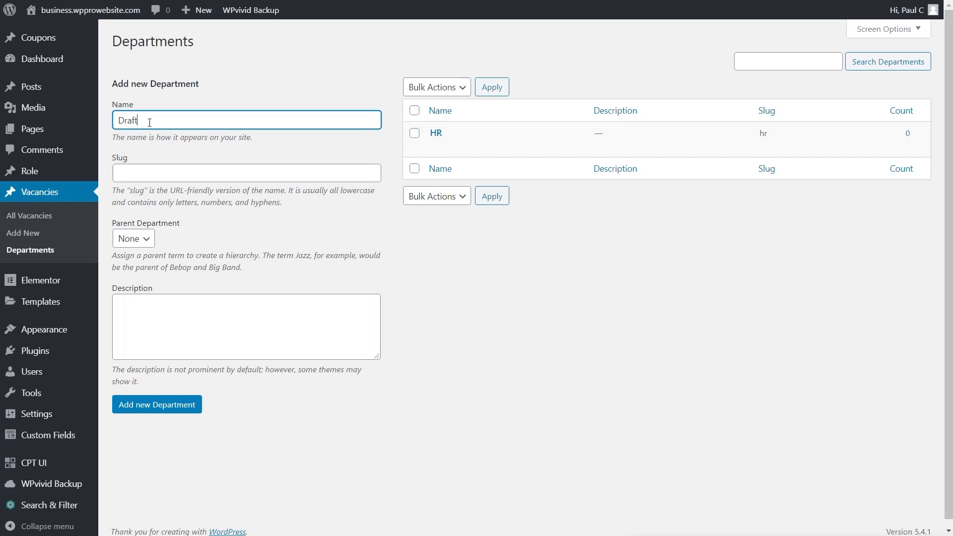
click(157, 404)
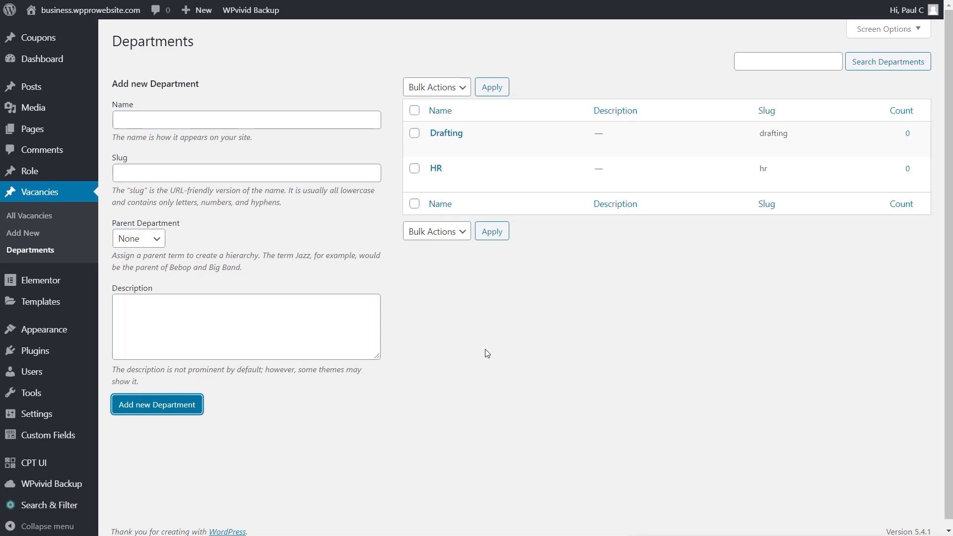
Step: Create a new custom field group titled "Vacancy Fields" and show it if Post Type is equal to Vacancy
click(31, 218)
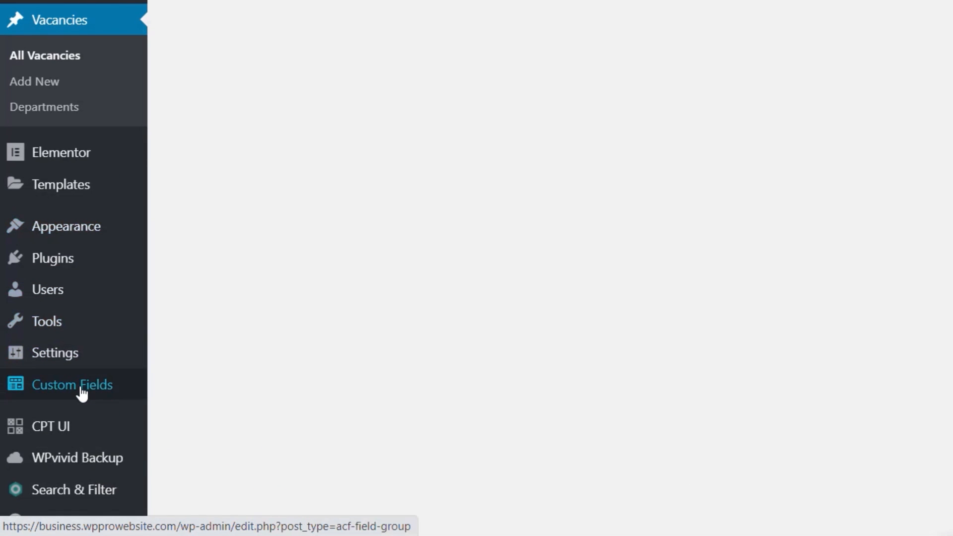
mouse_move(82, 393)
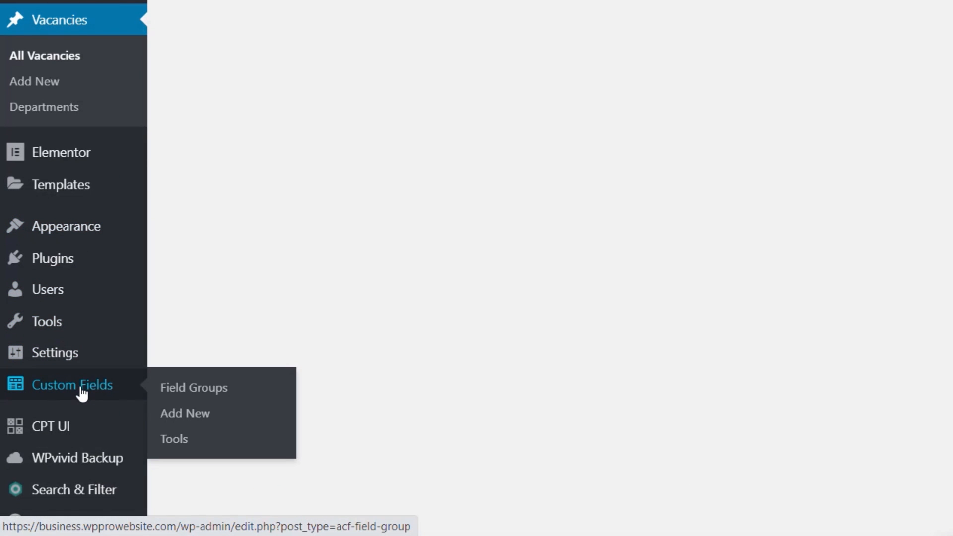
click(206, 414)
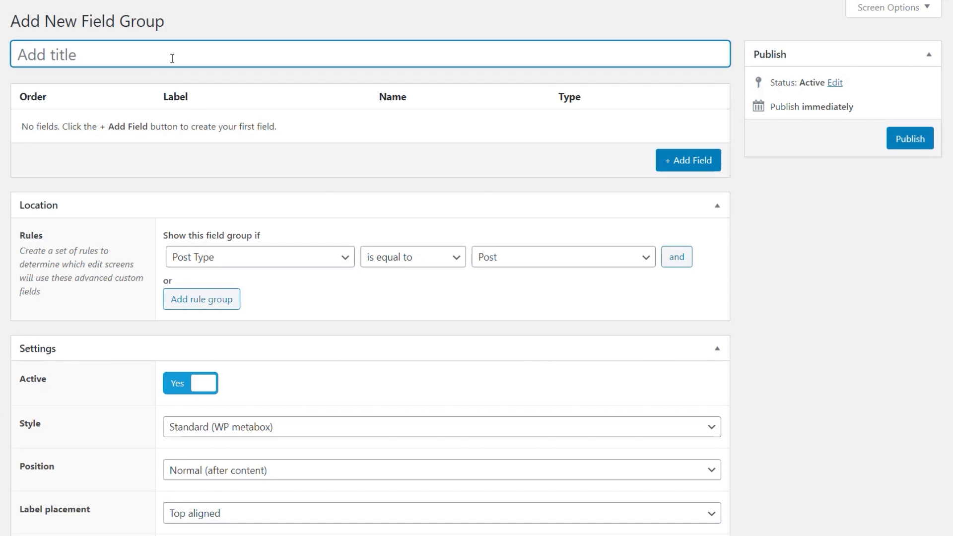
text(Vancancy Fields)
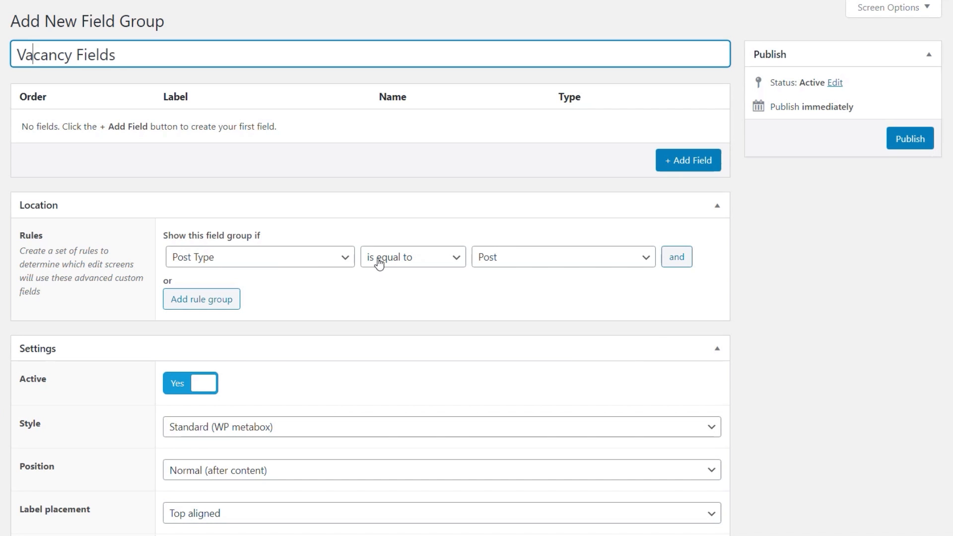
click(510, 264)
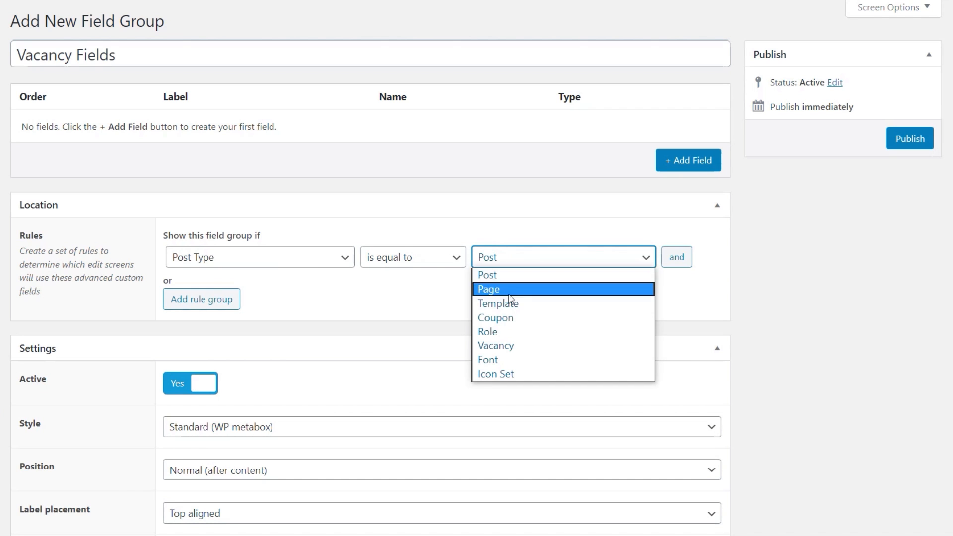
click(510, 347)
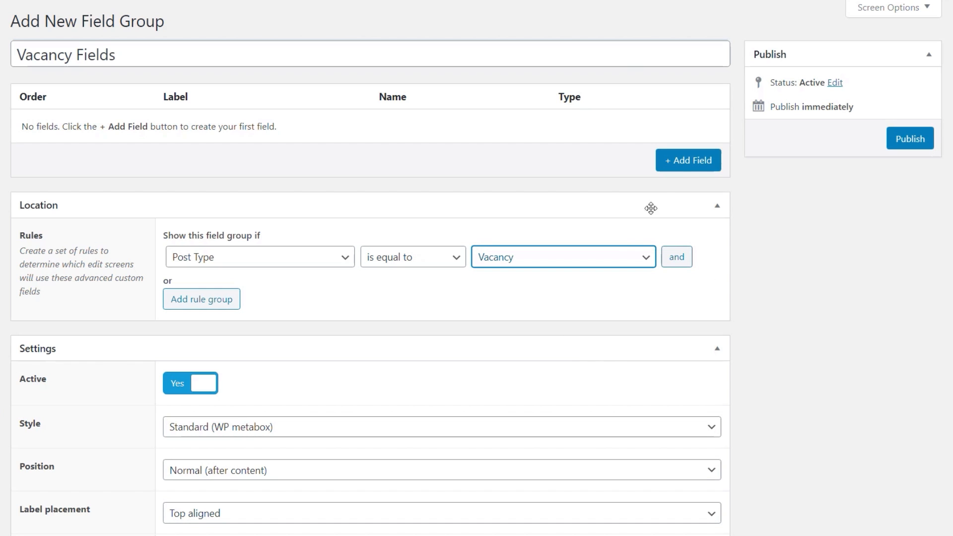
Step: Add a field to the group with label "Salary", name "salary" and field type Number
click(686, 168)
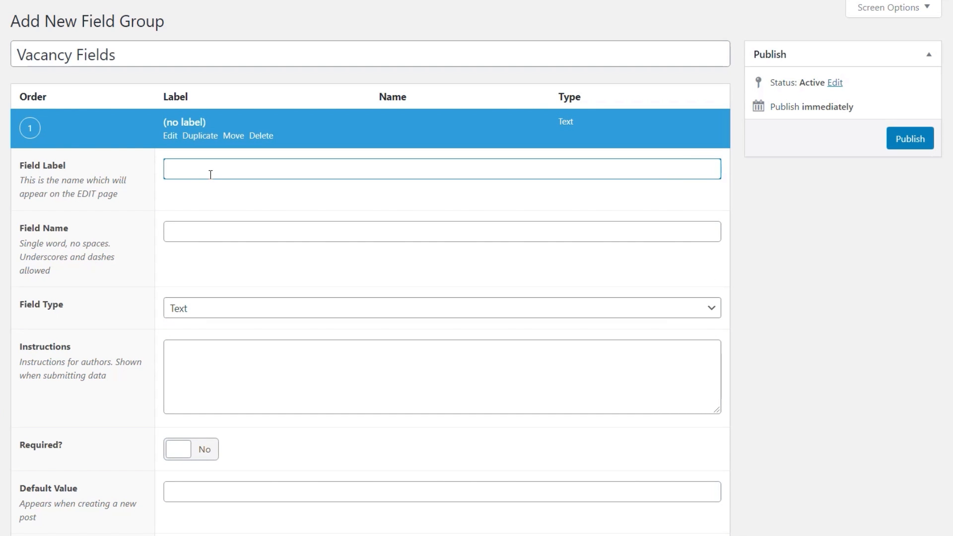
text(Salary)
click(201, 226)
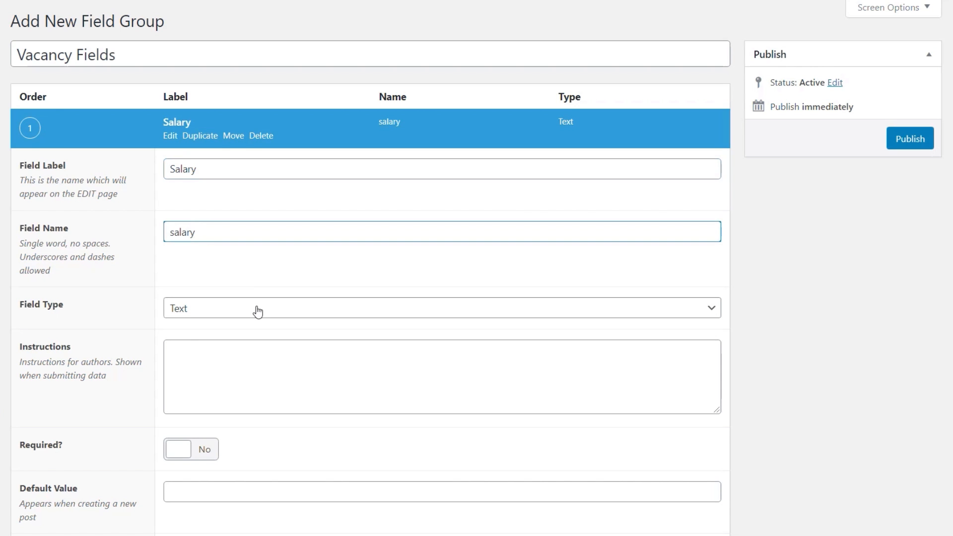
click(240, 312)
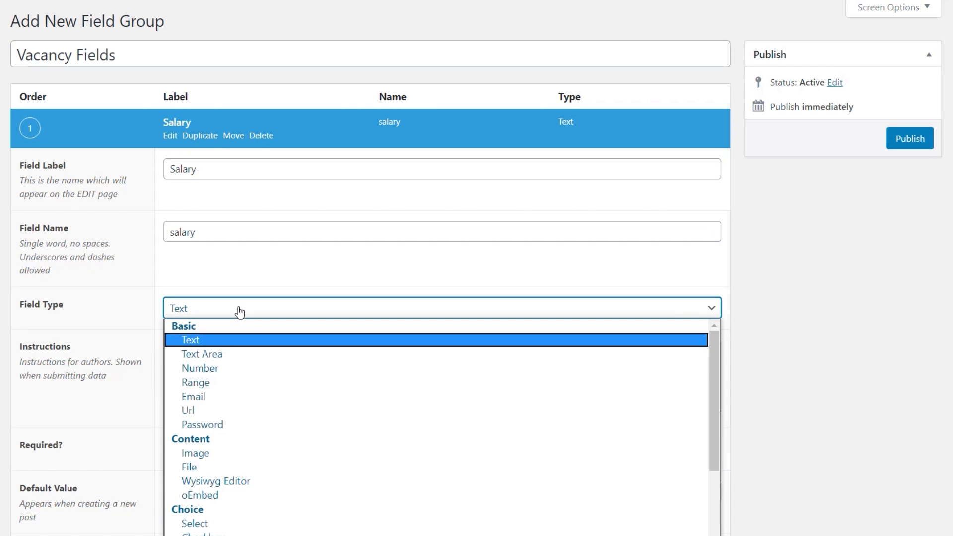
click(223, 369)
scroll(749, 336, down, 4)
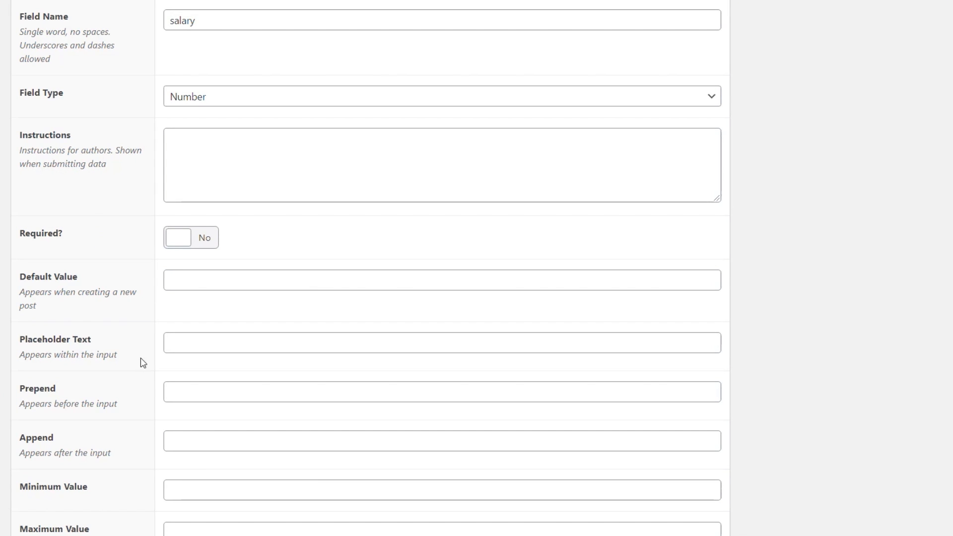
Step: Set the Salary field's prepend text to "£" and collapse the field's settings
click(177, 397)
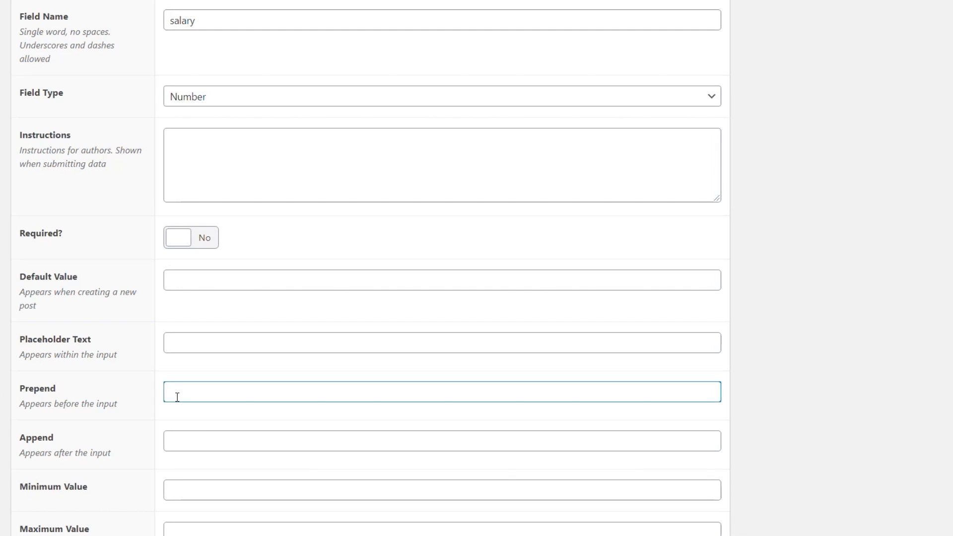
text(£)
scroll(759, 415, down, 4)
scroll(764, 416, up, 8)
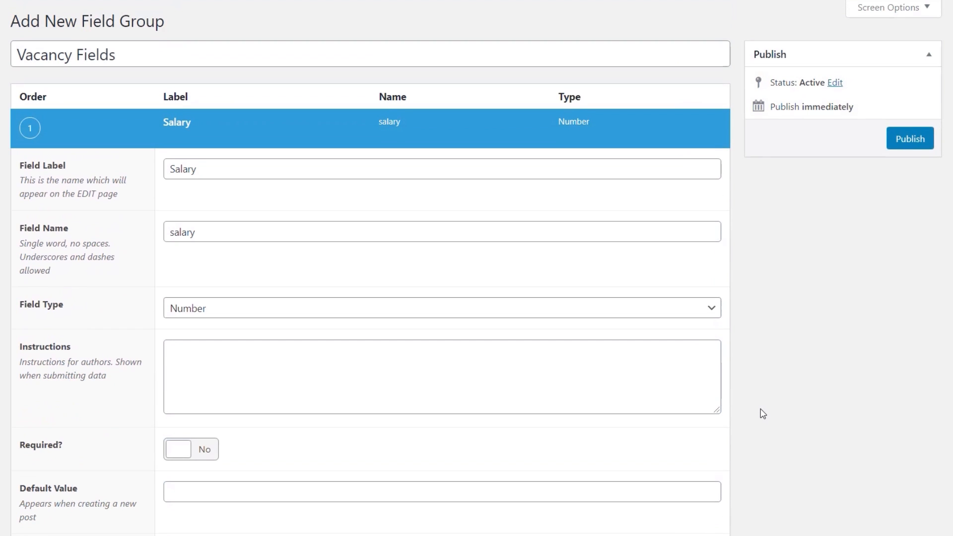
click(181, 132)
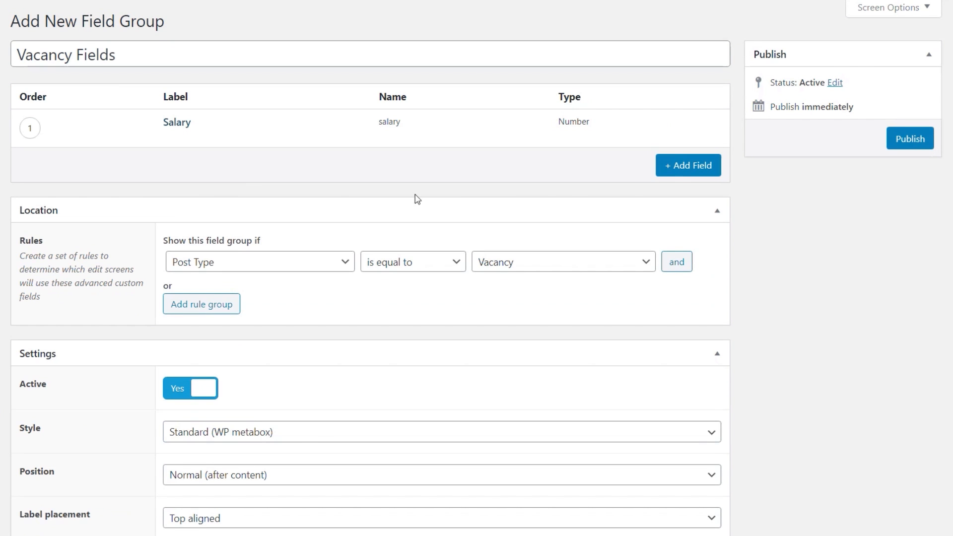
Step: Add a second field to the group with label "Hours Per Week", name "hours_per_week" and field type Text
click(687, 169)
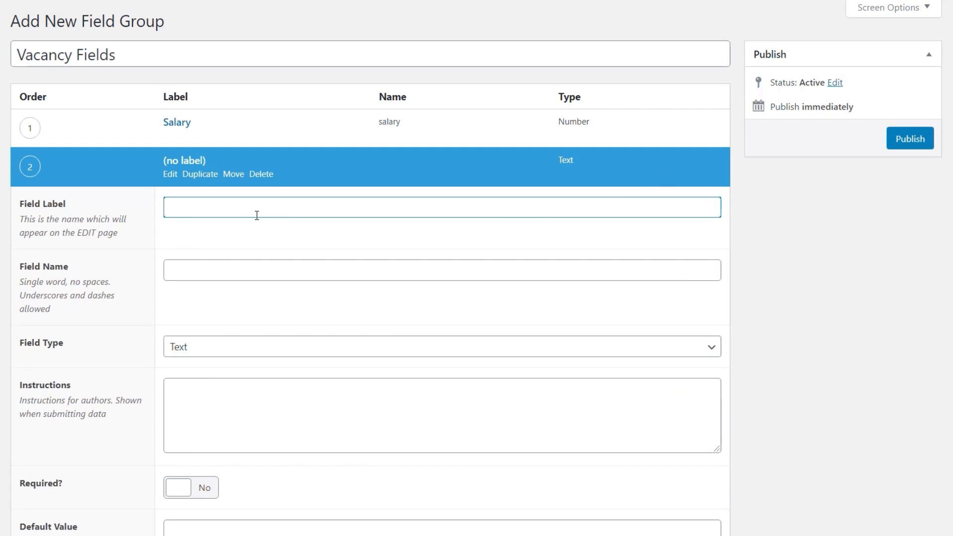
text(Hours Per Week)
click(124, 294)
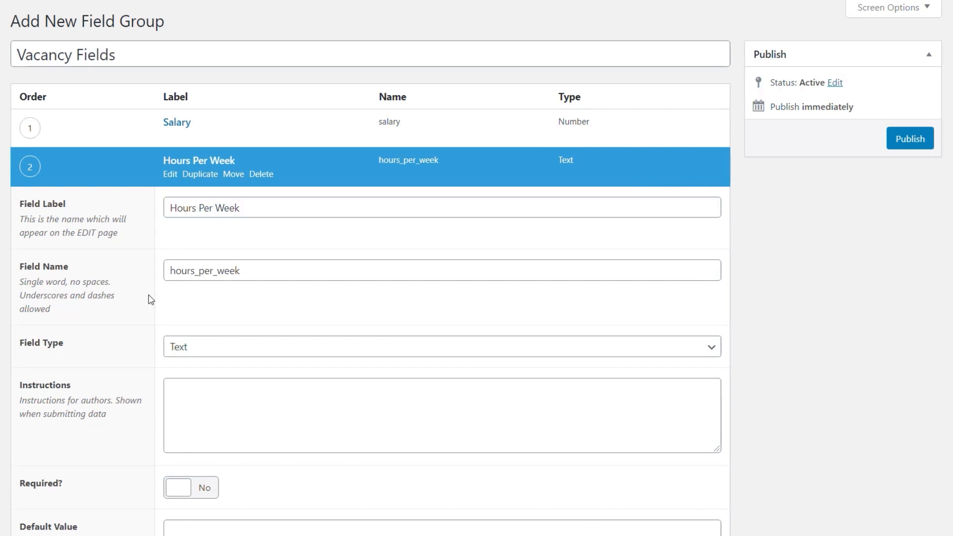
drag(248, 272, 168, 271)
click(265, 265)
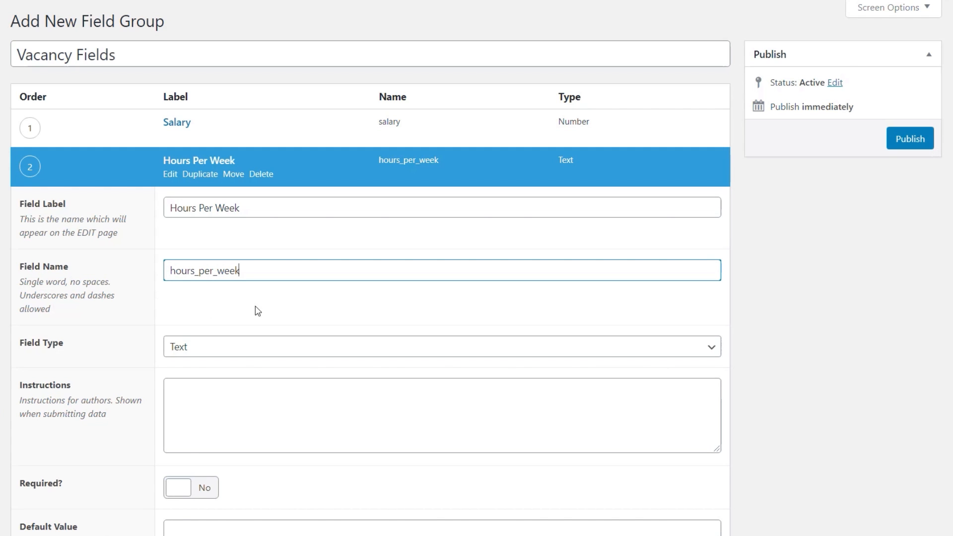
click(201, 346)
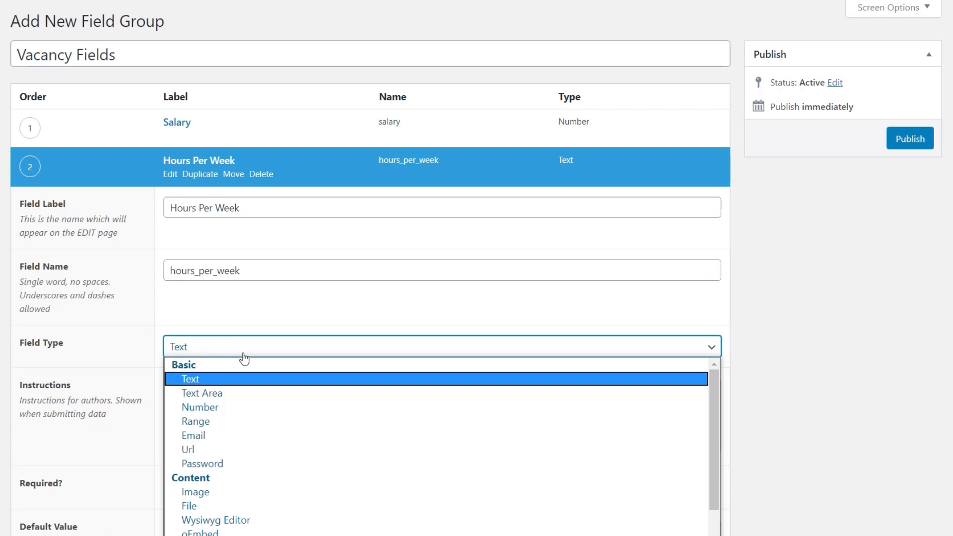
click(222, 410)
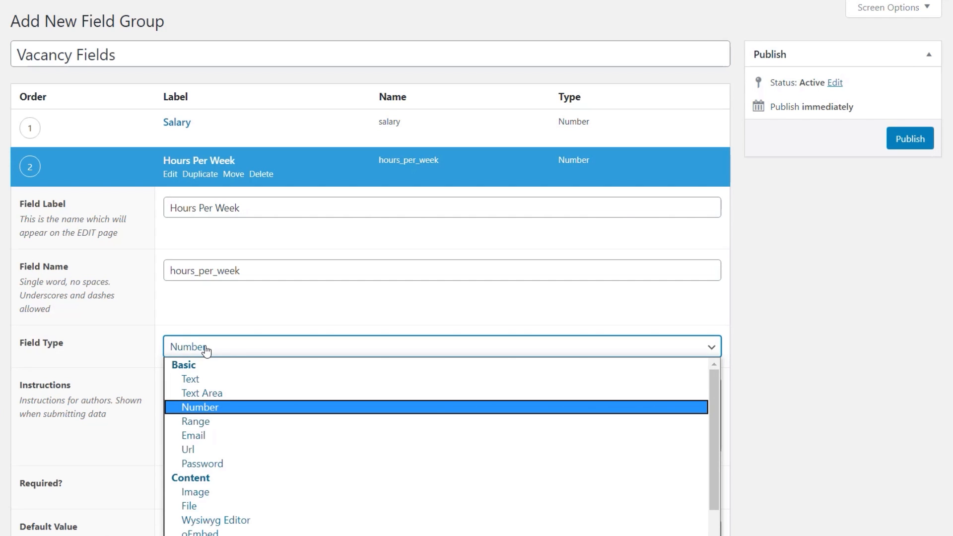
click(209, 380)
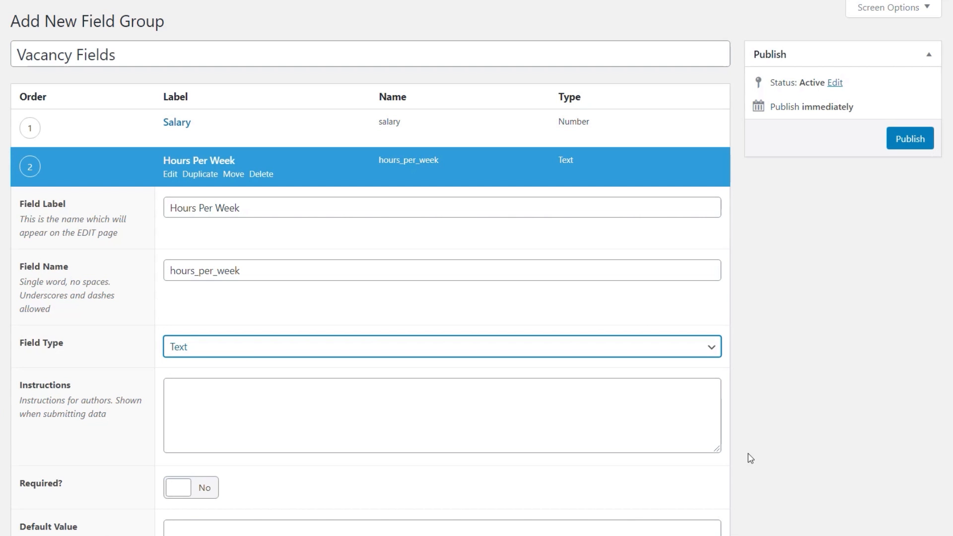
scroll(794, 453, down, 4)
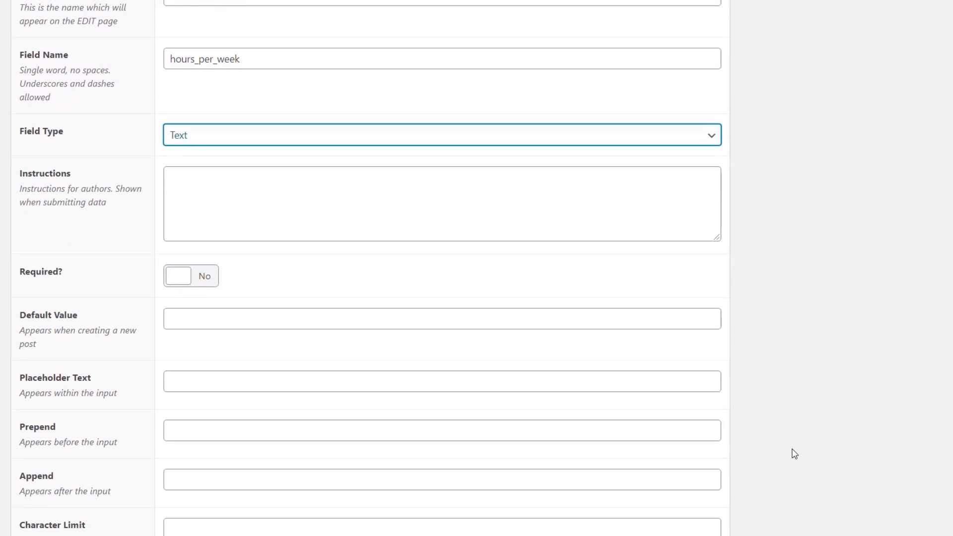
scroll(794, 454, up, 4)
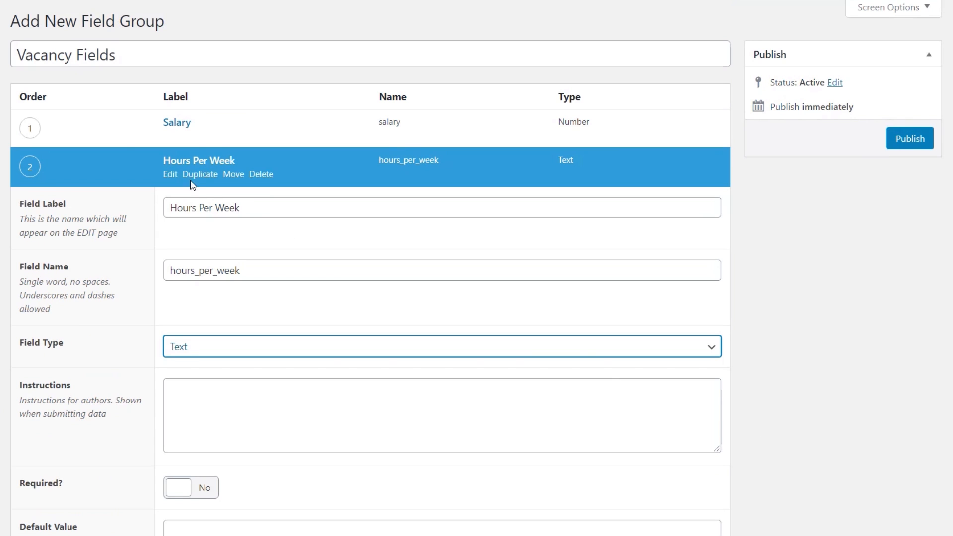
click(196, 163)
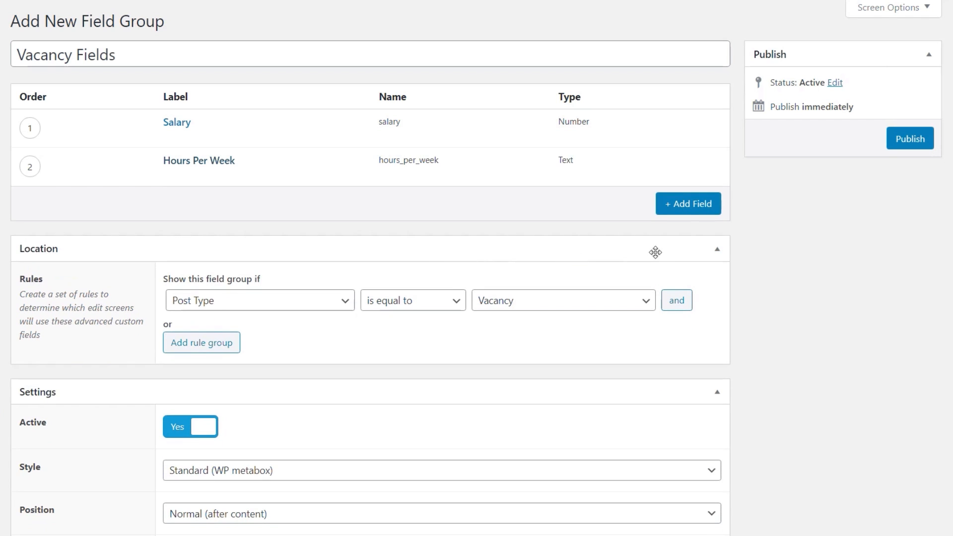
Step: Add a third field with label "Start Date", name "start_date" and field type Date Picker
click(705, 213)
text(Start Date)
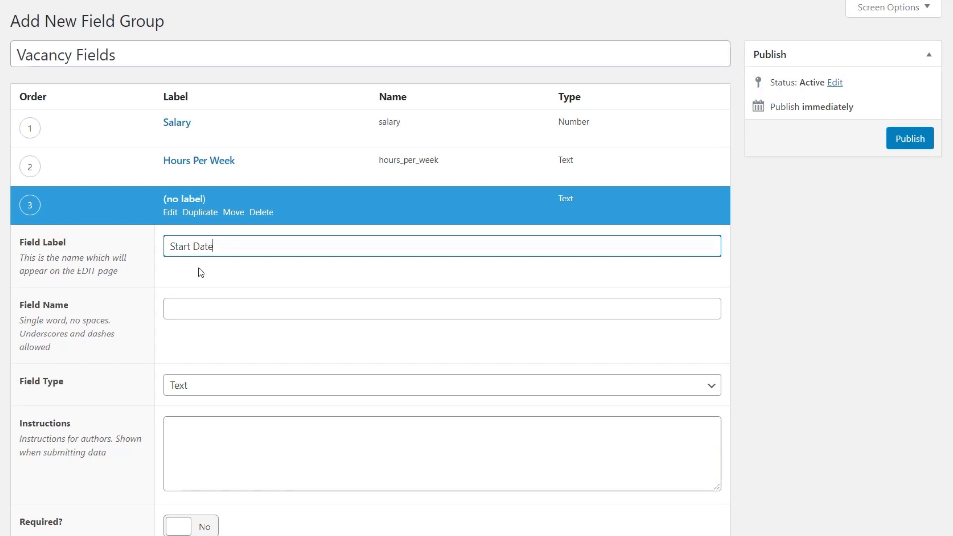
click(176, 308)
scroll(270, 381, down, 2)
scroll(271, 381, down, 1)
click(204, 251)
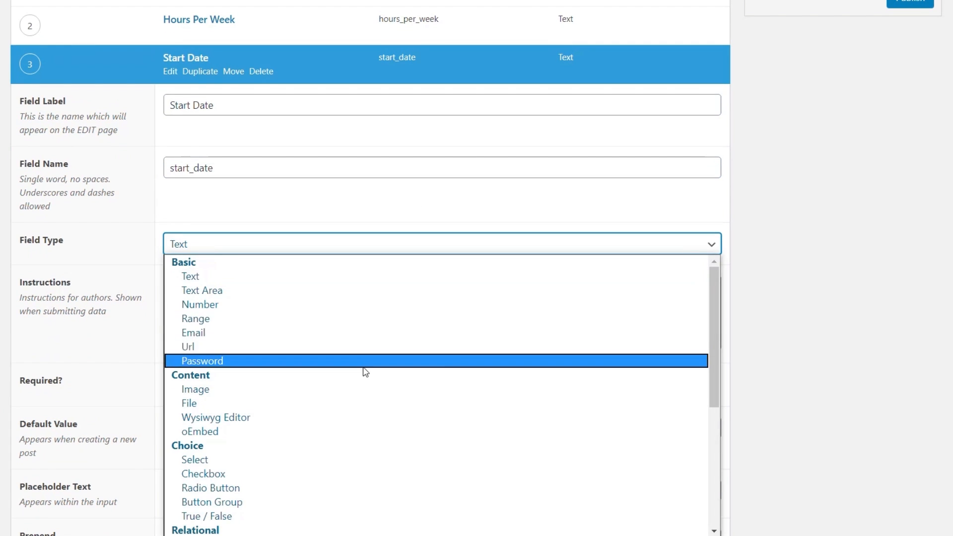
scroll(366, 374, down, 3)
scroll(366, 374, down, 2)
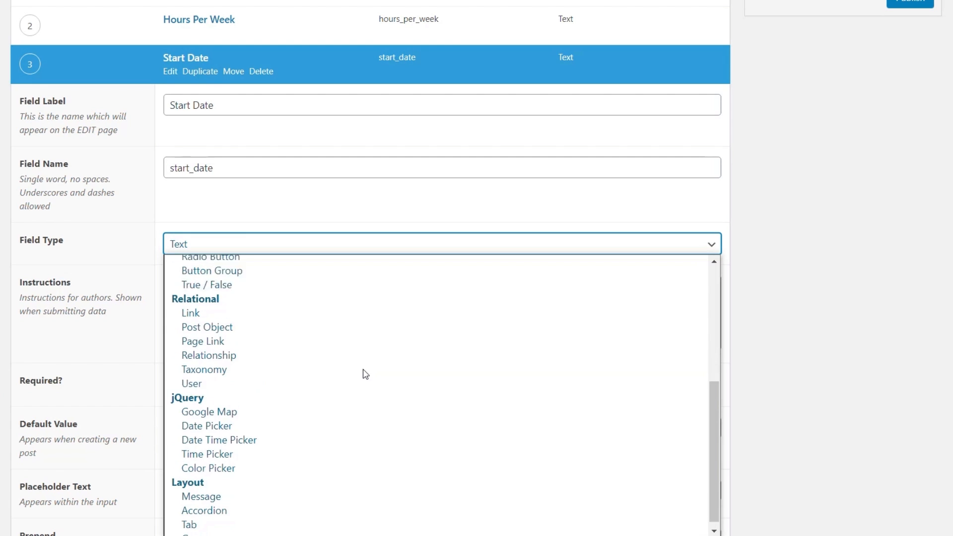
click(216, 421)
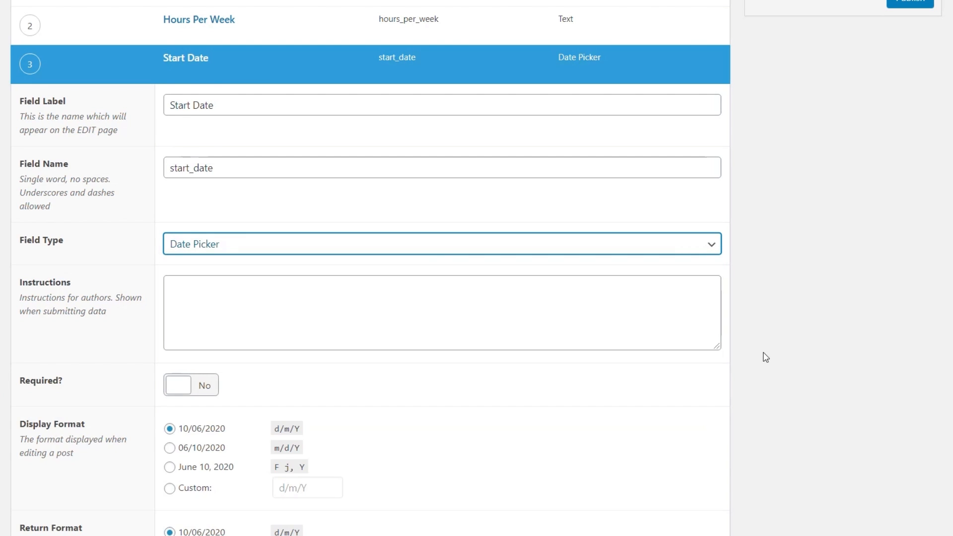
Step: Set the Start Date field's display and return formats to "F j, Y" and publish the Vacancy Fields group
scroll(610, 339, down, 3)
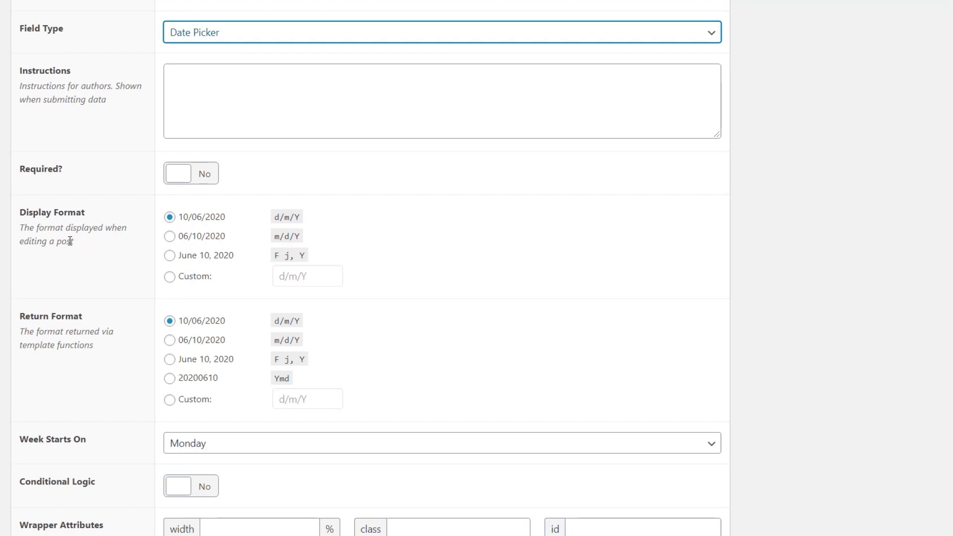
scroll(70, 240, up, 1)
scroll(81, 273, down, 1)
click(169, 256)
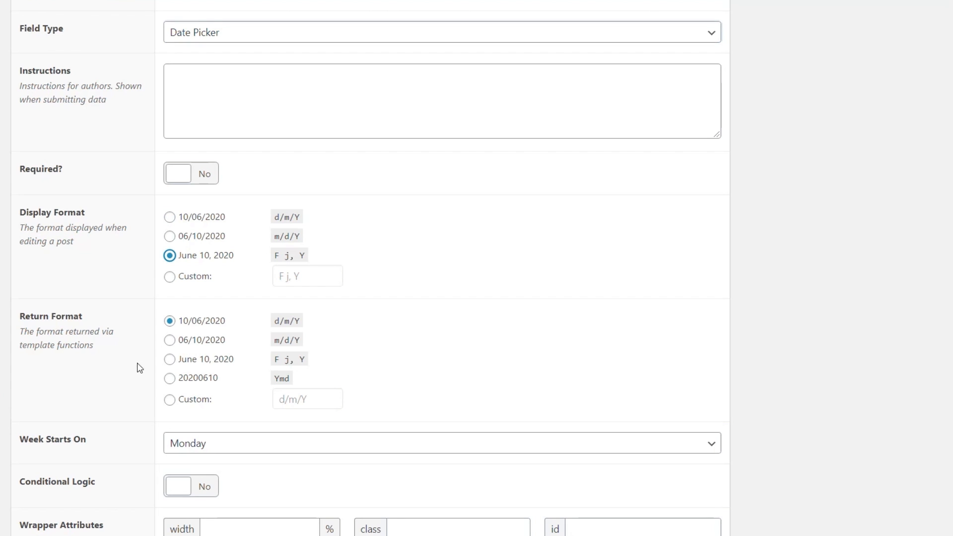
click(170, 360)
scroll(115, 462, down, 3)
scroll(606, 397, up, 10)
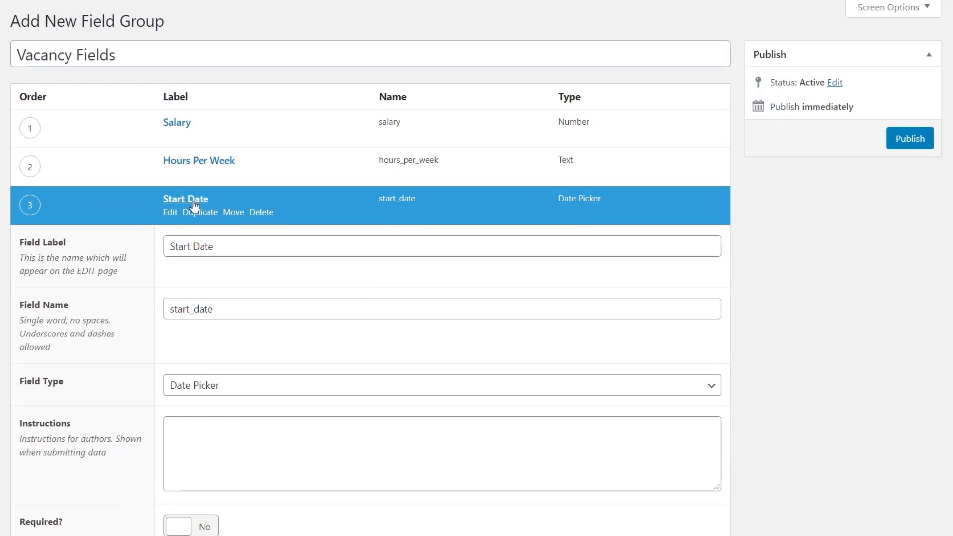
click(193, 201)
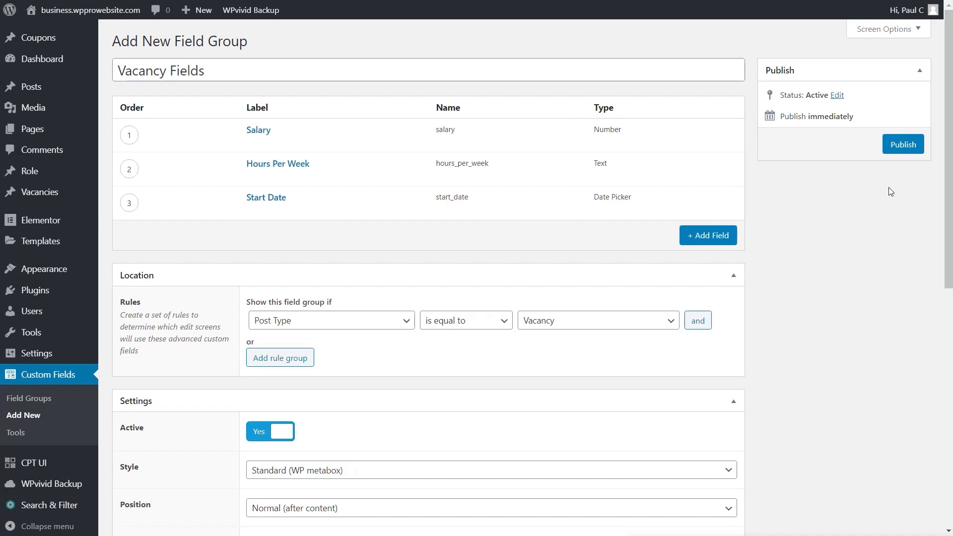
click(904, 150)
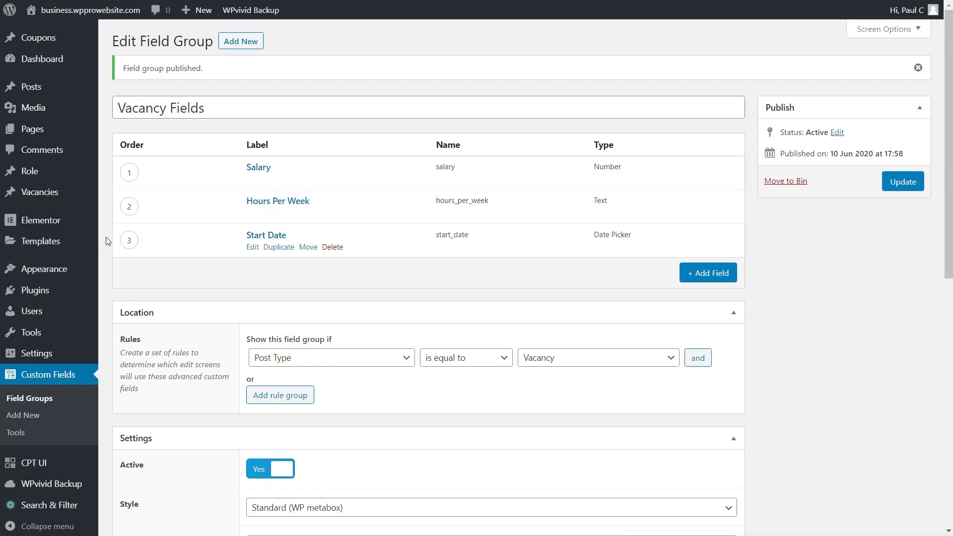
Step: Start a new vacancy and examine its Vacancy Fields inputs and its Departments section
mouse_move(38, 202)
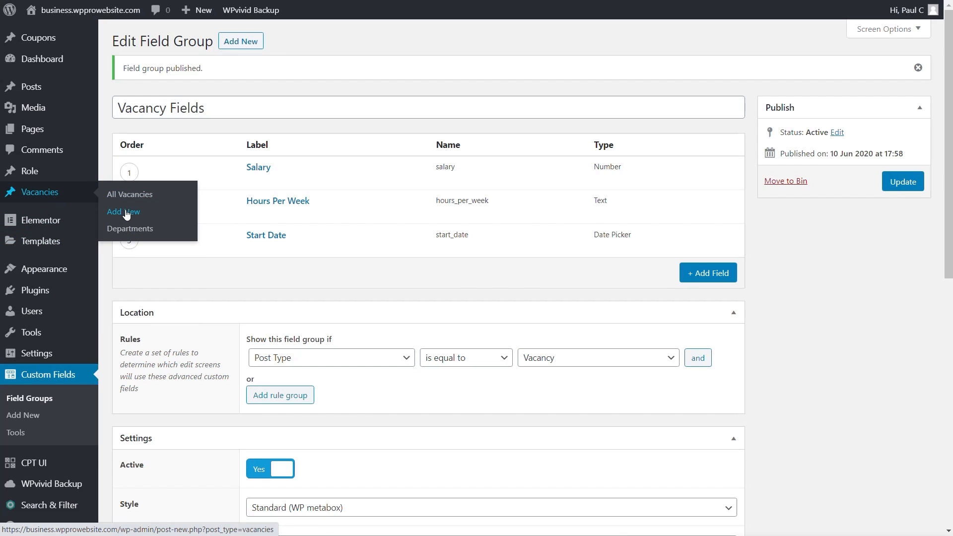
click(126, 212)
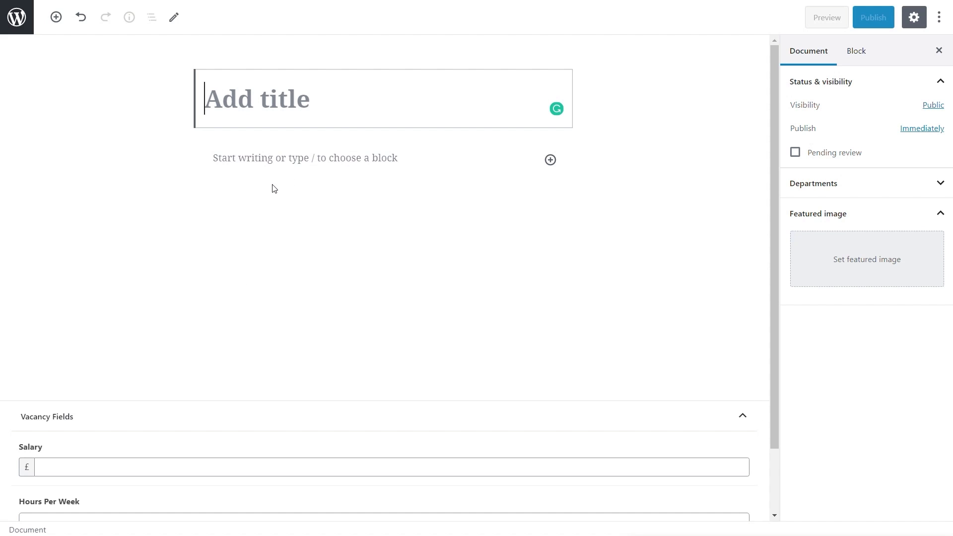
scroll(730, 366, down, 2)
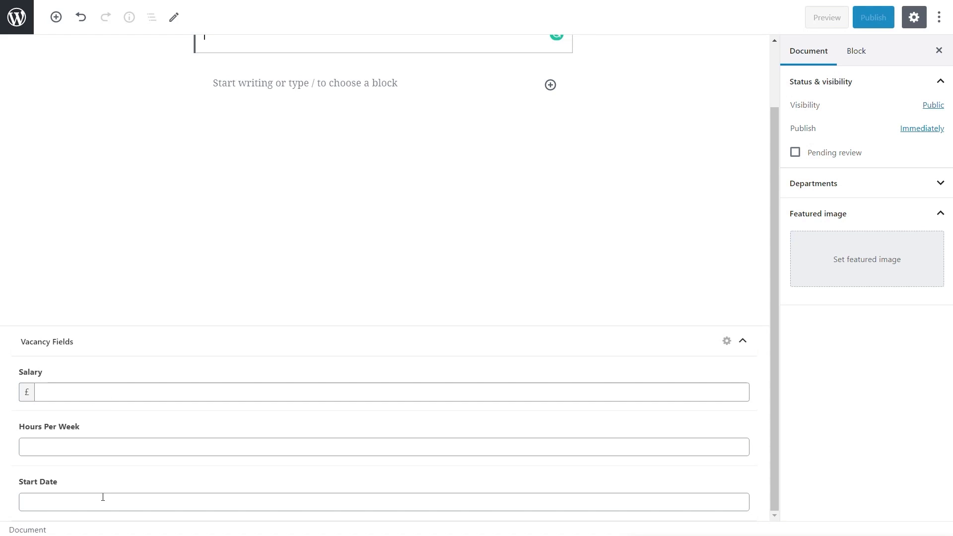
scroll(755, 292, up, 2)
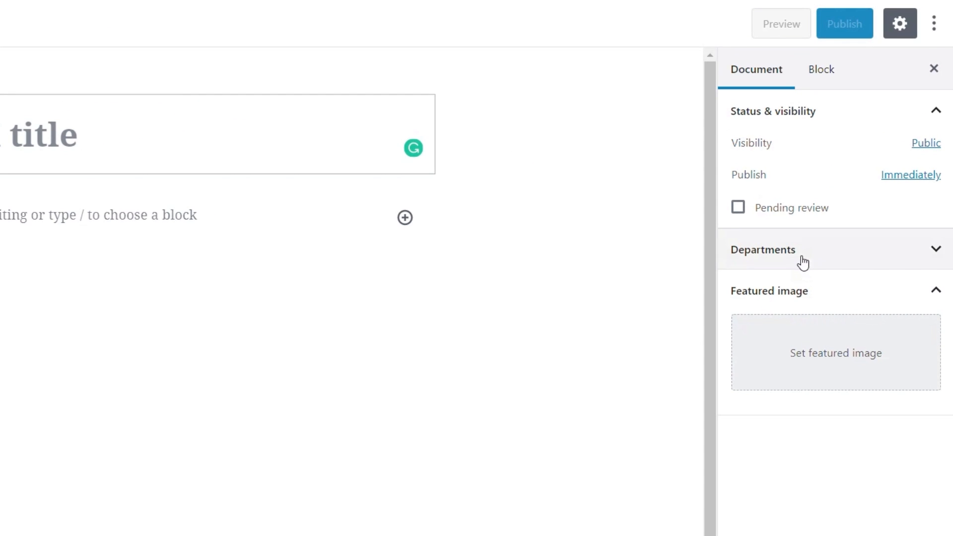
click(803, 262)
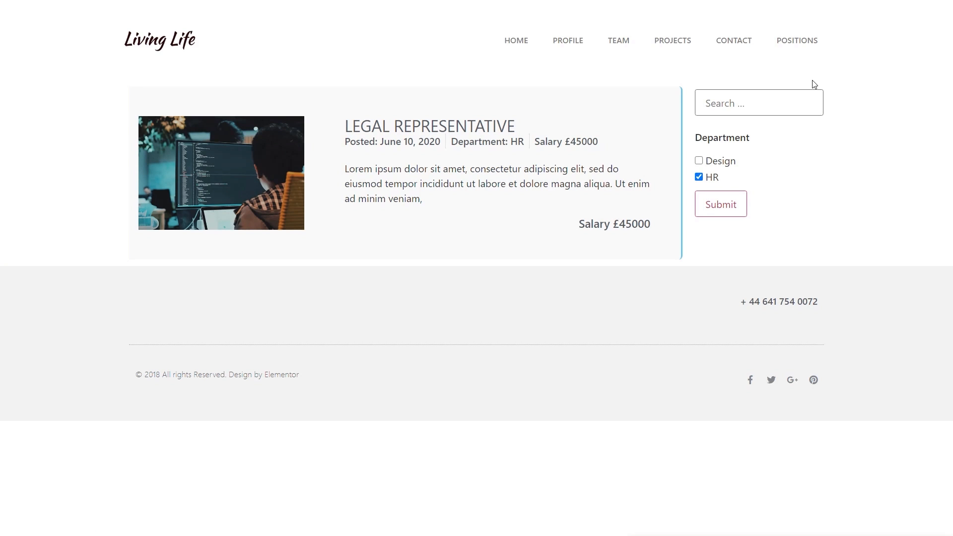
Step: Open the Positions page of the live website to view the vacancy listing
click(799, 43)
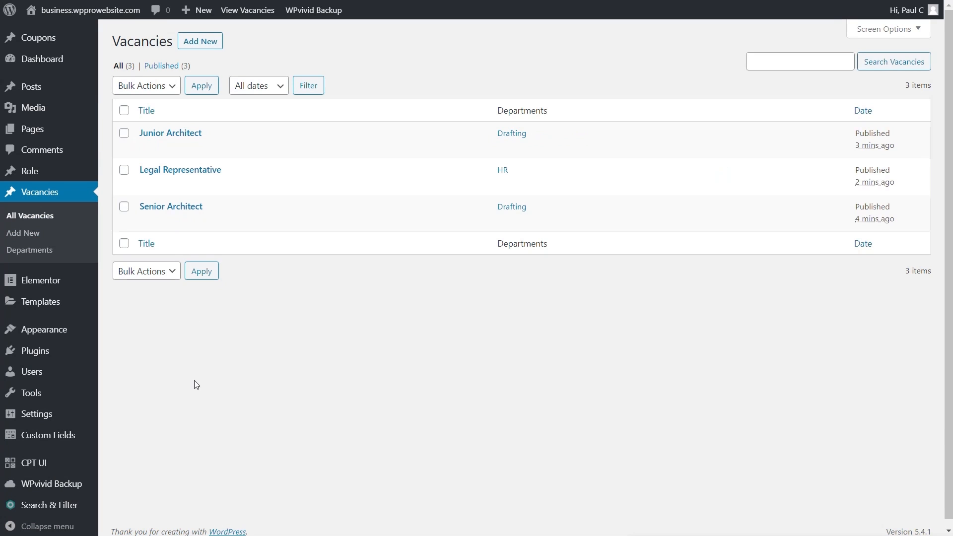
Step: Create a Loop template named "Vacancy Loop" in the Theme Builder and dismiss the template library
mouse_move(60, 309)
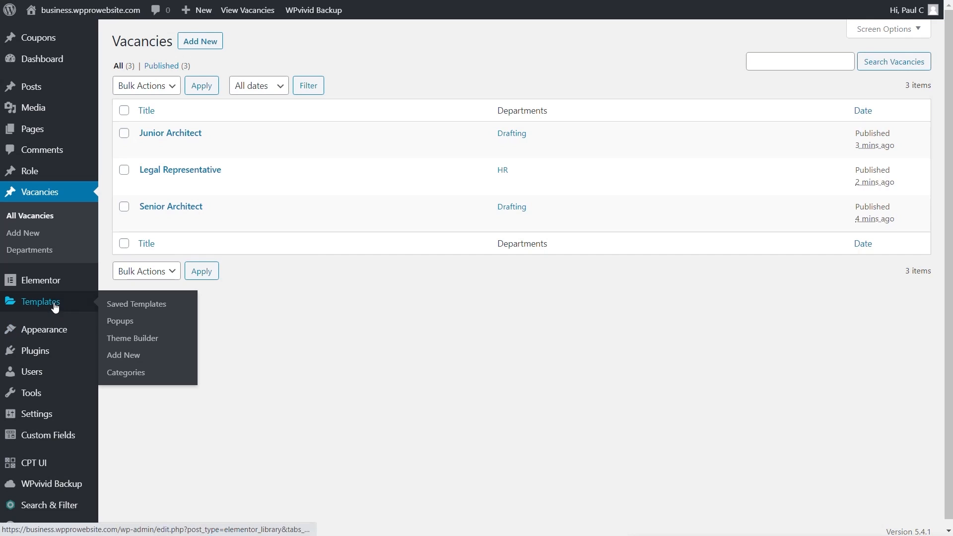
click(135, 339)
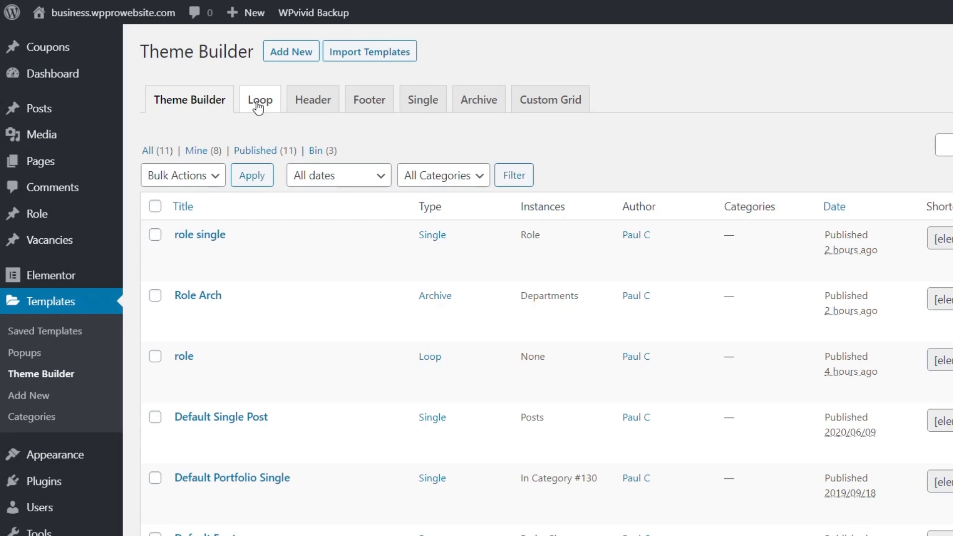
click(258, 106)
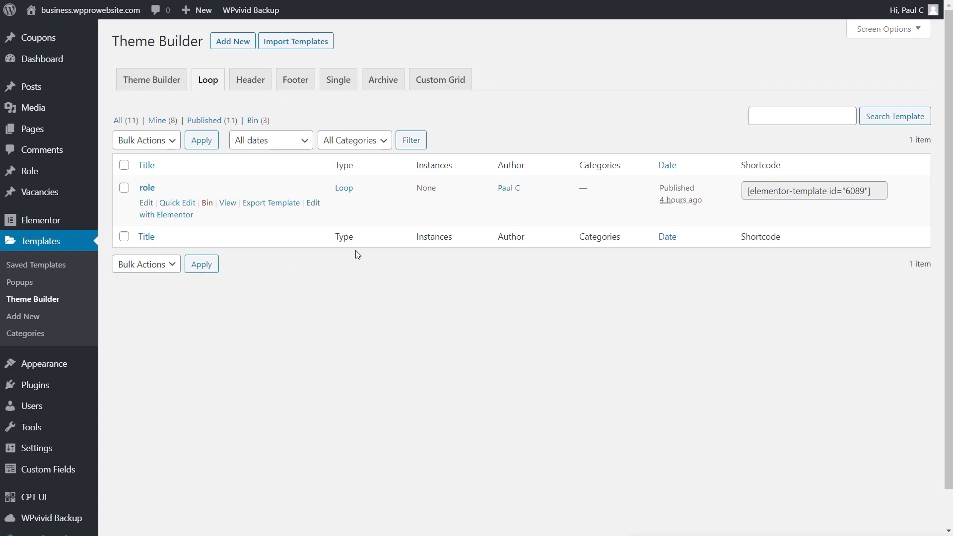
click(232, 40)
click(527, 323)
text(Vacancy Loop)
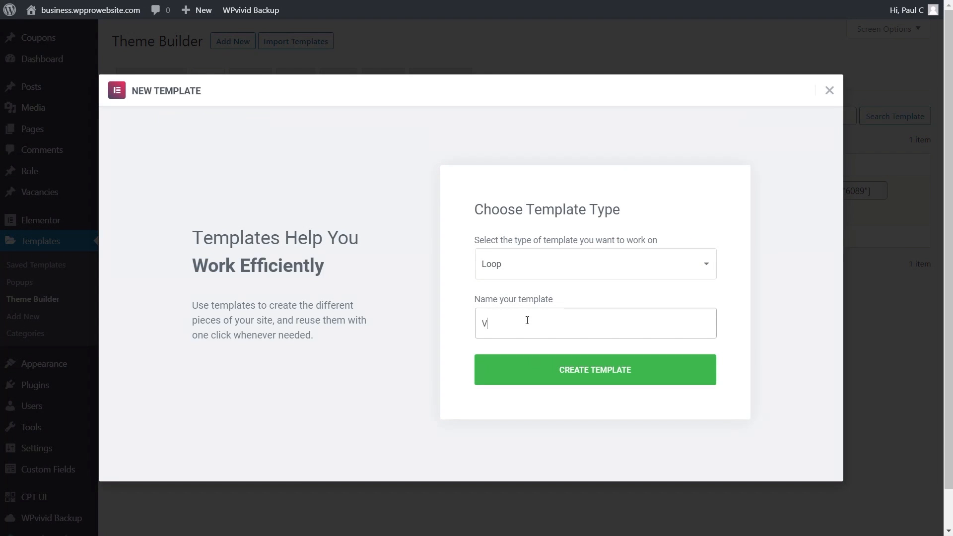
click(595, 377)
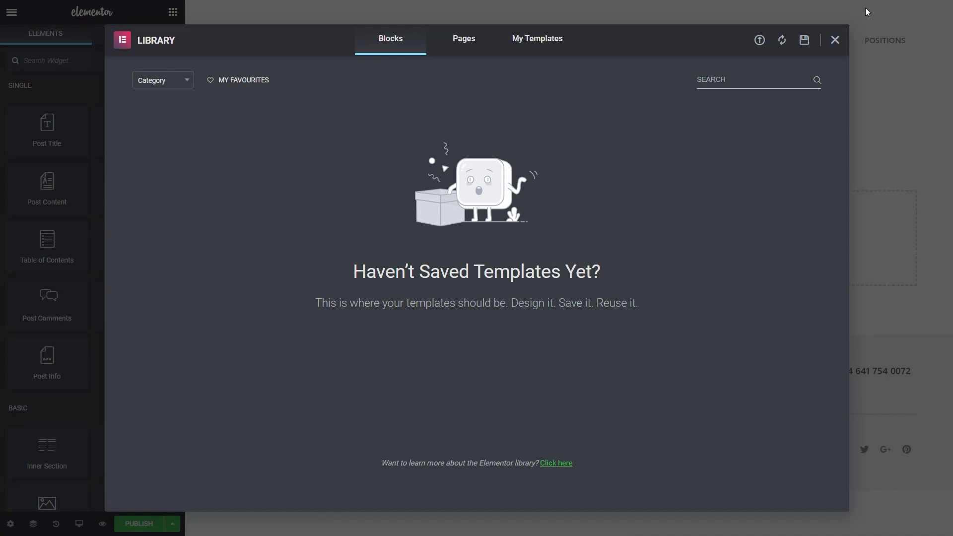
click(836, 39)
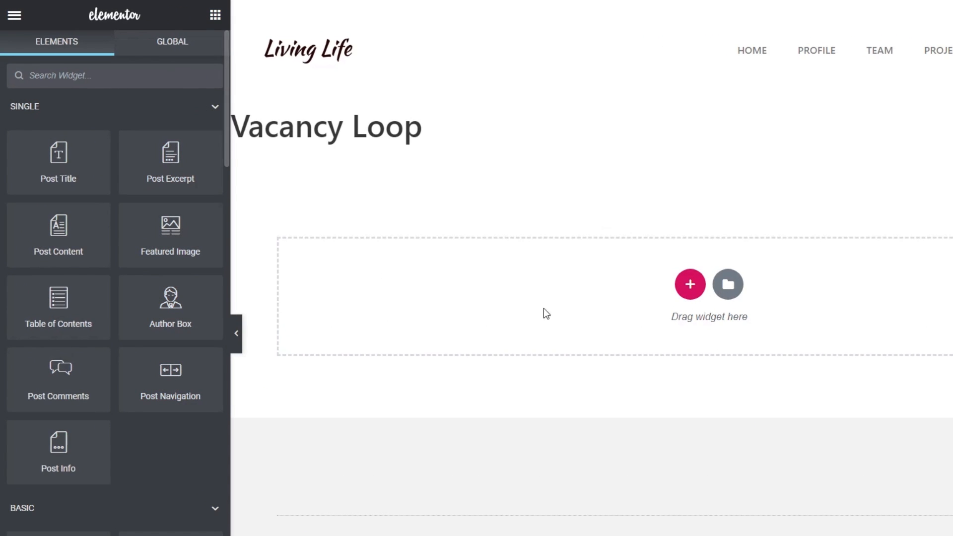
Step: Add a section with a narrow first column and a wide second column to the Vacancy Loop template
click(689, 284)
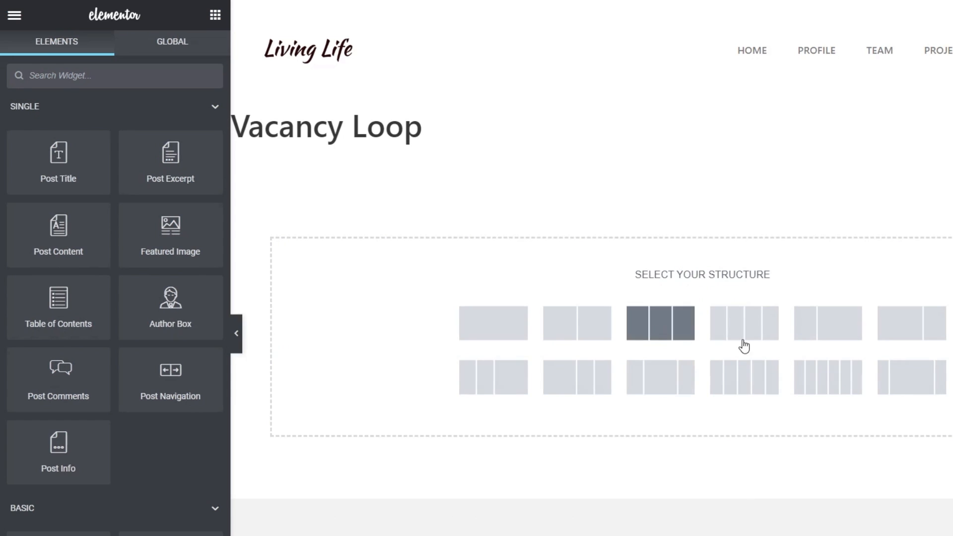
click(839, 329)
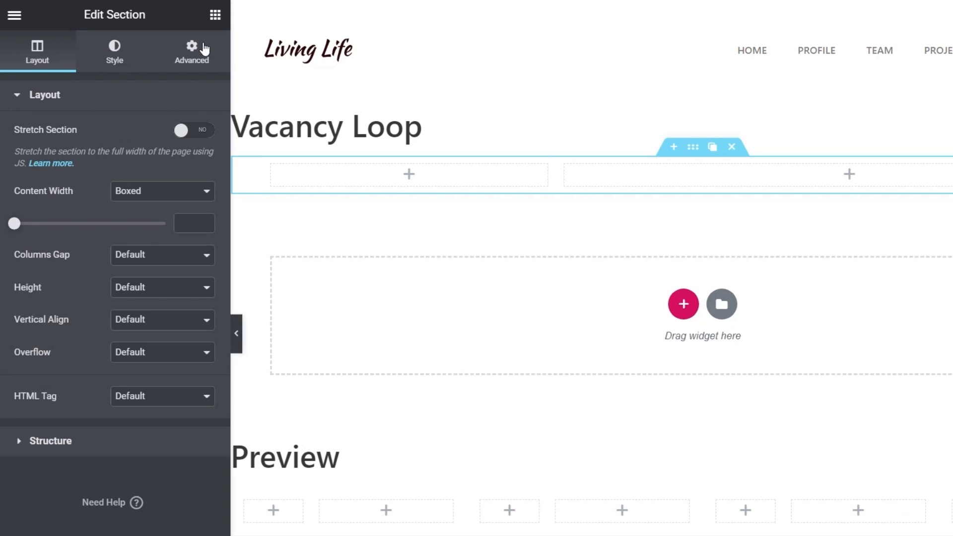
Step: Add a Featured Image with size Medium Large - 768 x 0 to the narrow column and a Post Title to the wide column
click(215, 16)
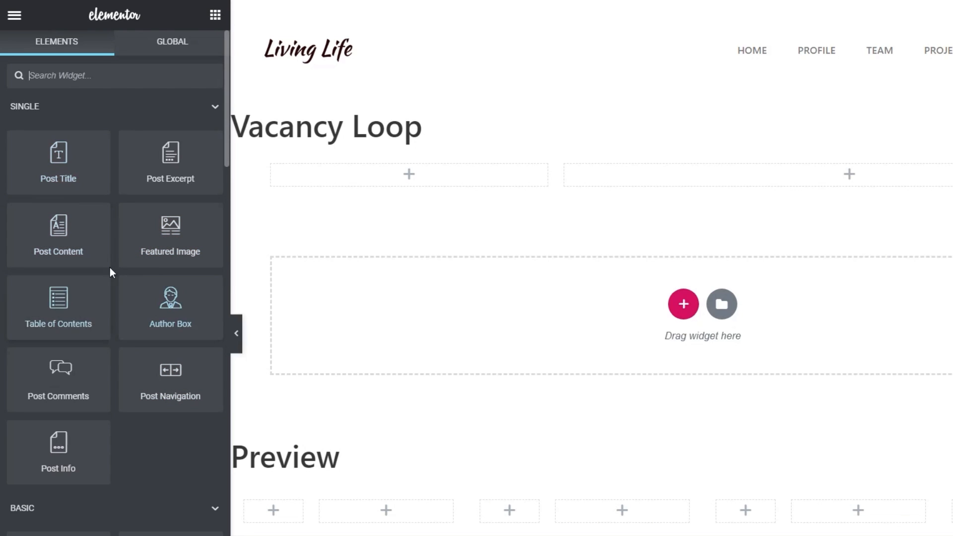
drag(164, 228, 381, 164)
click(205, 184)
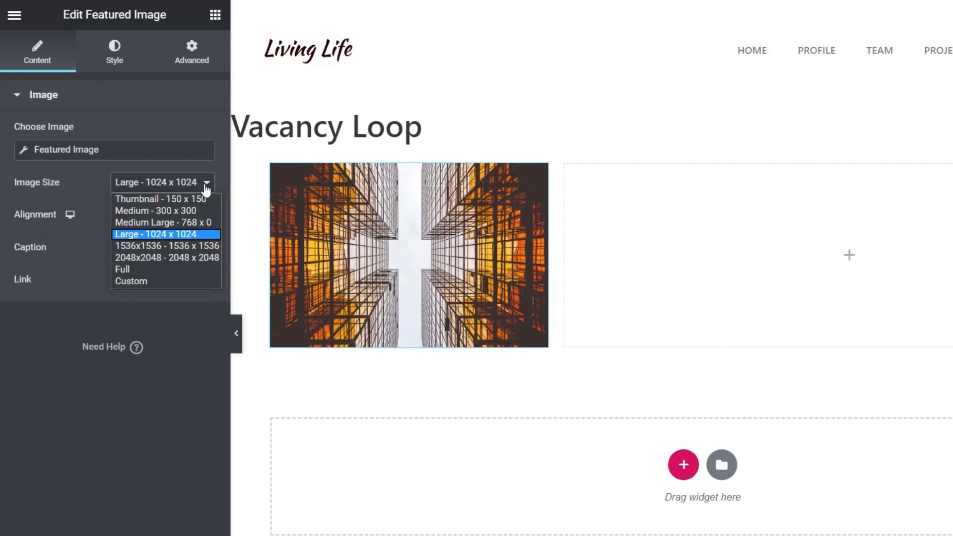
click(179, 222)
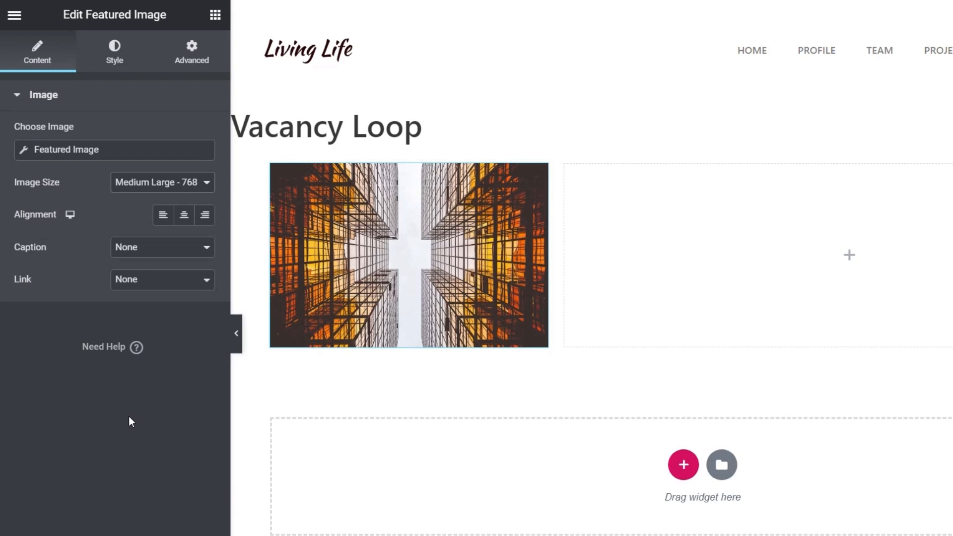
click(215, 15)
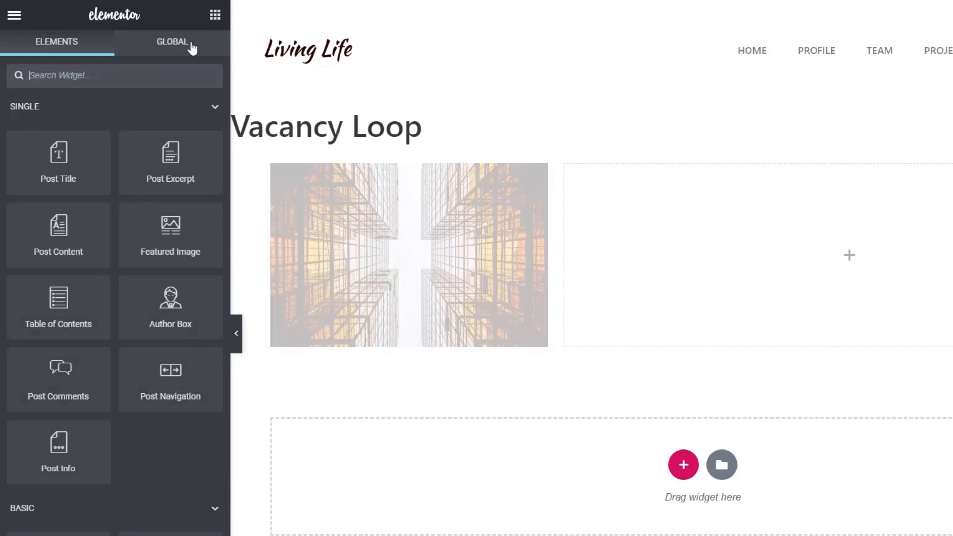
drag(66, 154, 683, 221)
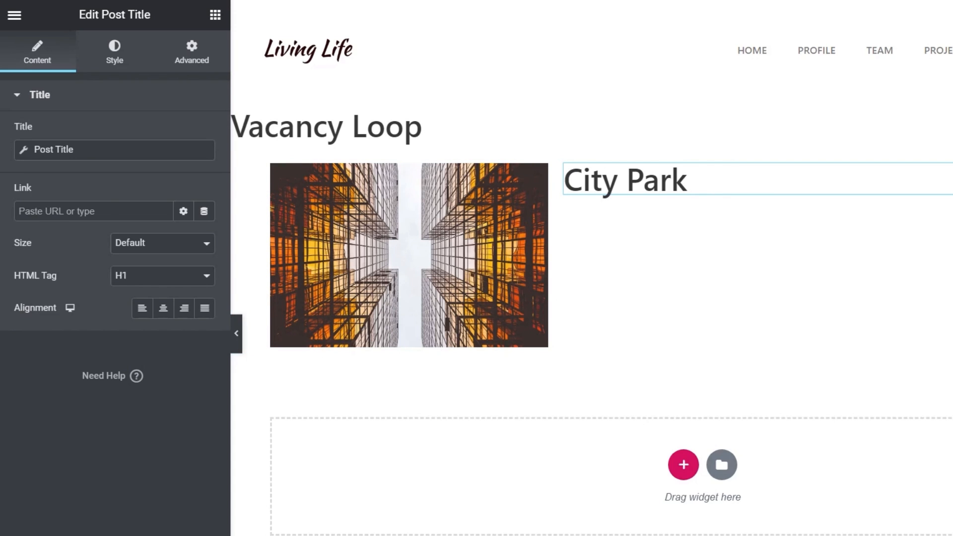
Step: Set the loop template's dynamic content preview to the Vacancy "Senior Architect" and apply it
key(ctrl+shift+y)
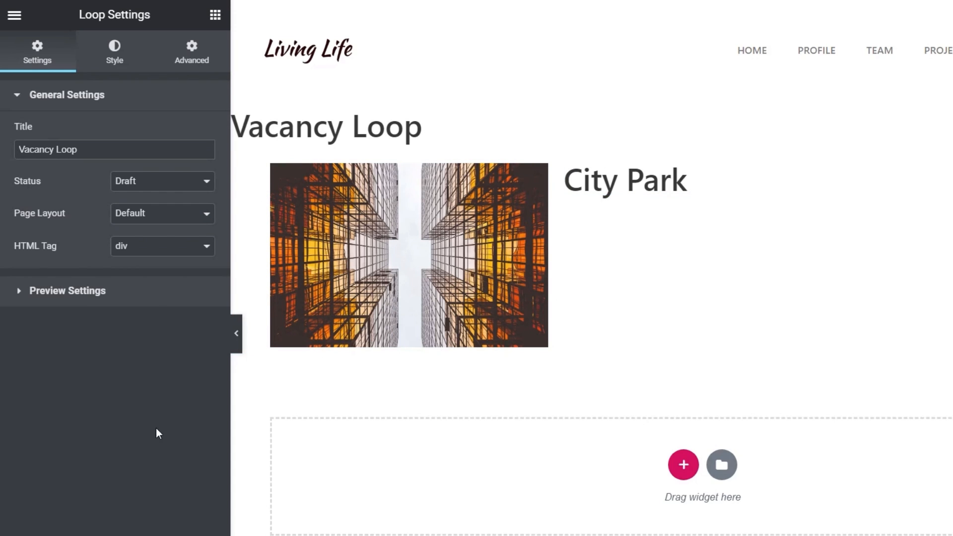
click(57, 301)
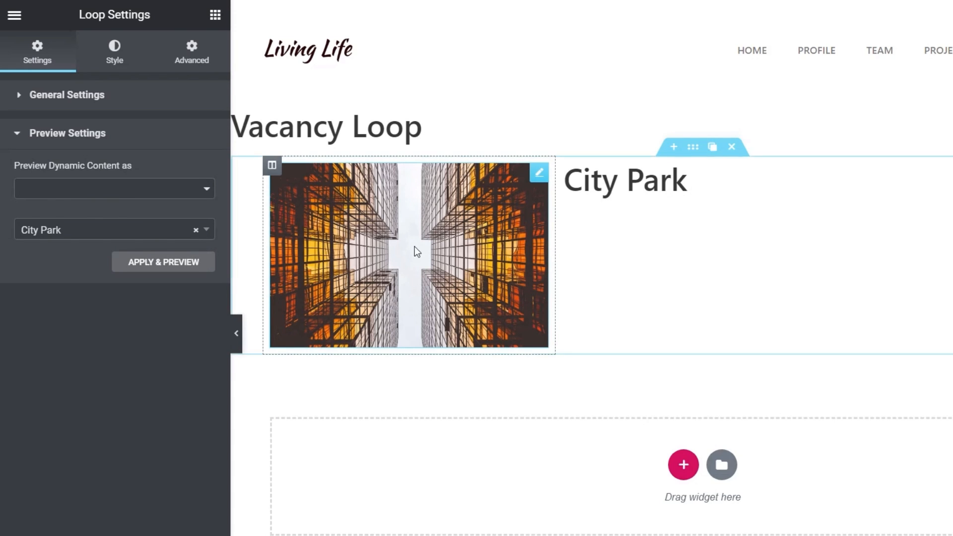
click(110, 194)
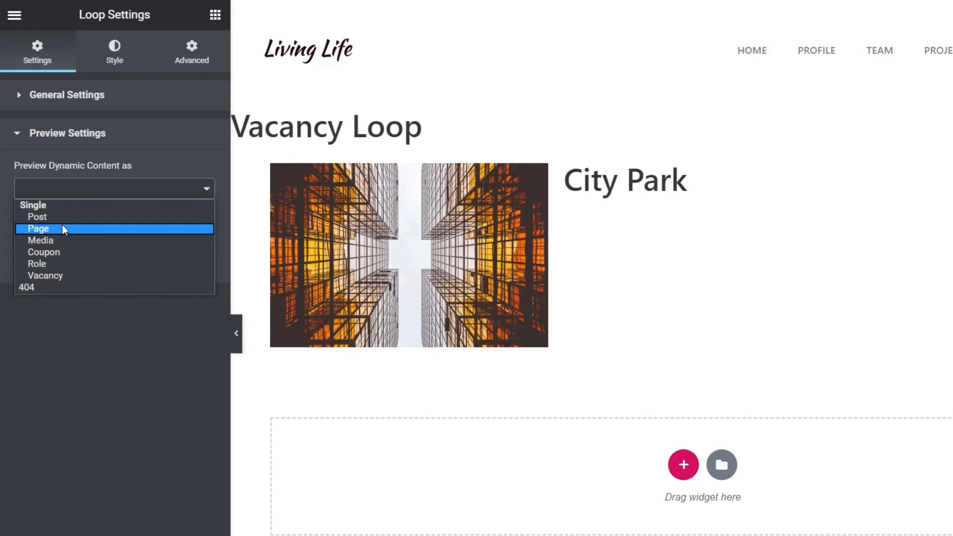
click(58, 275)
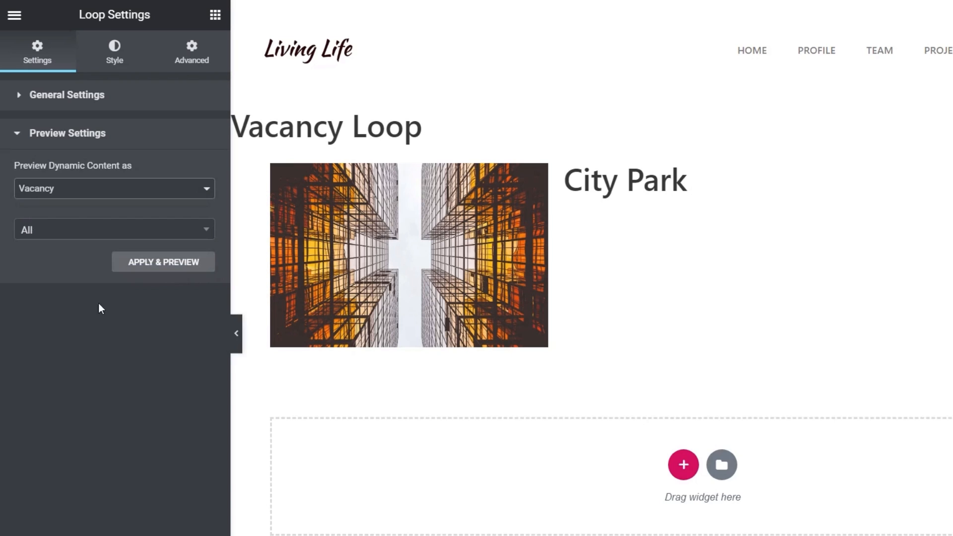
click(76, 232)
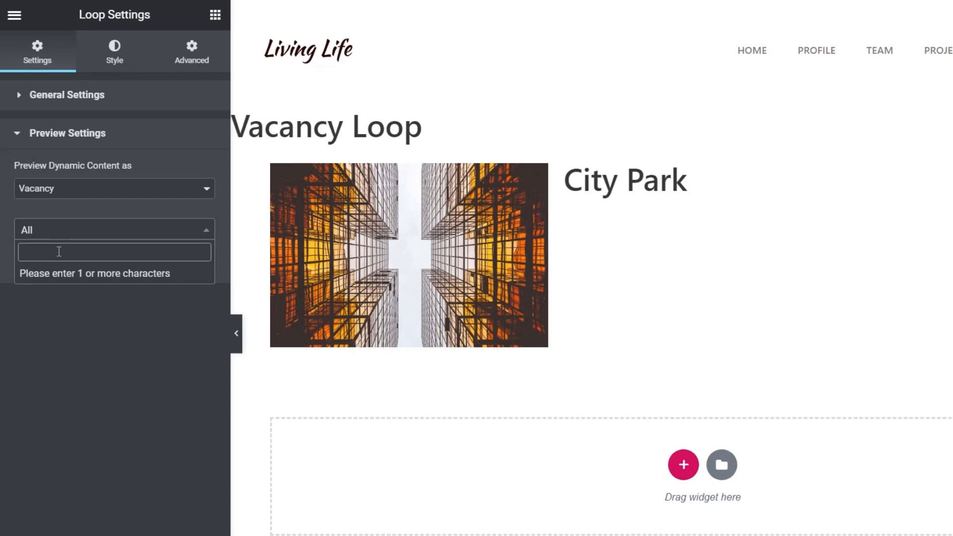
text(archi)
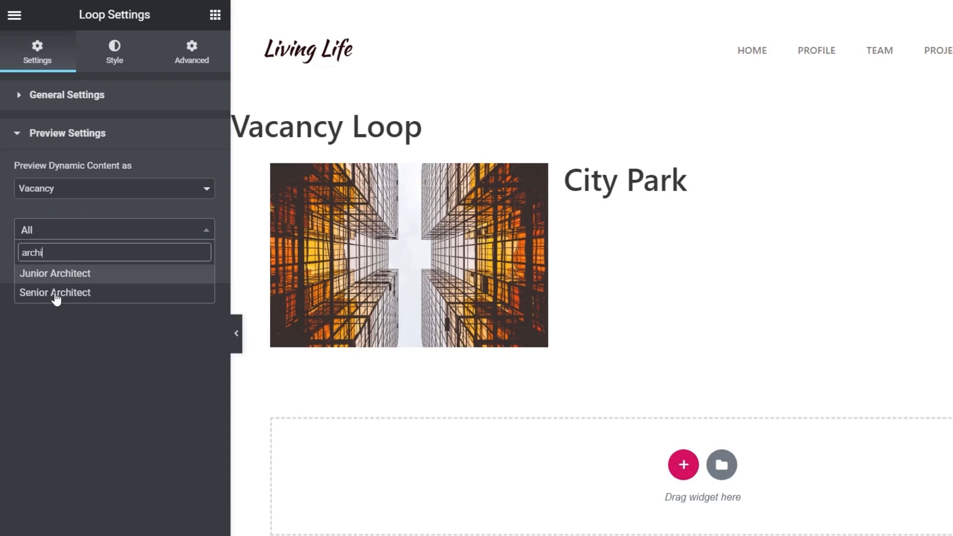
click(55, 295)
click(172, 264)
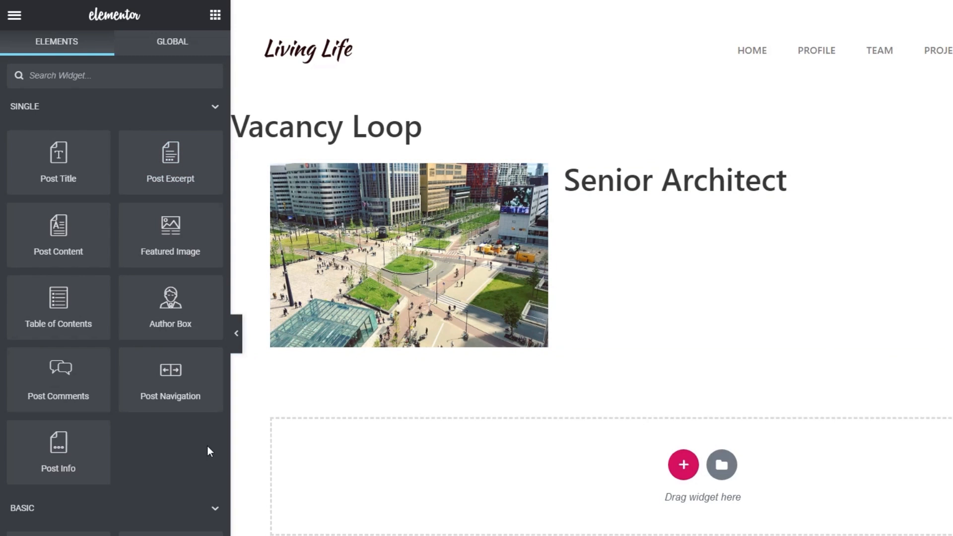
Step: Add a Post Info widget below the post title and remove its Author, Time and Comments items
drag(59, 447, 650, 191)
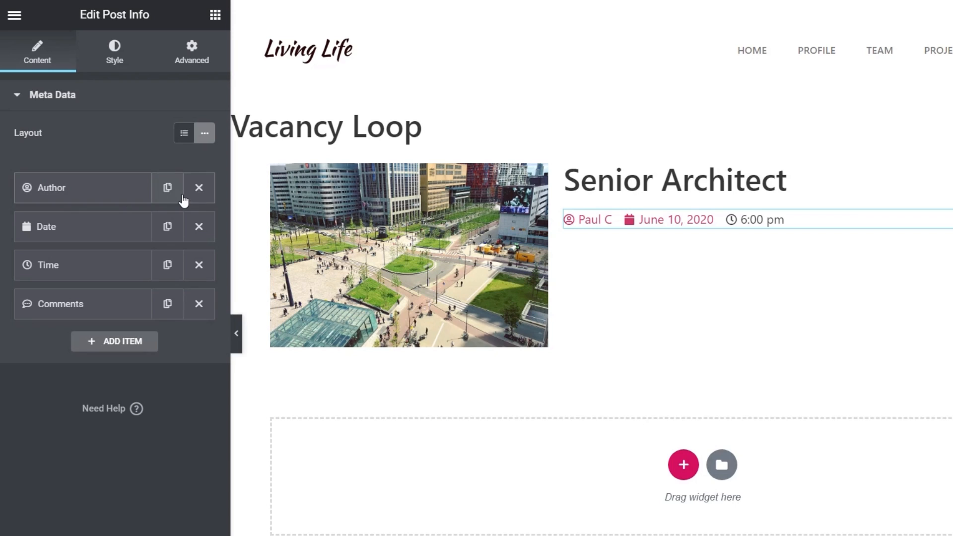
click(198, 188)
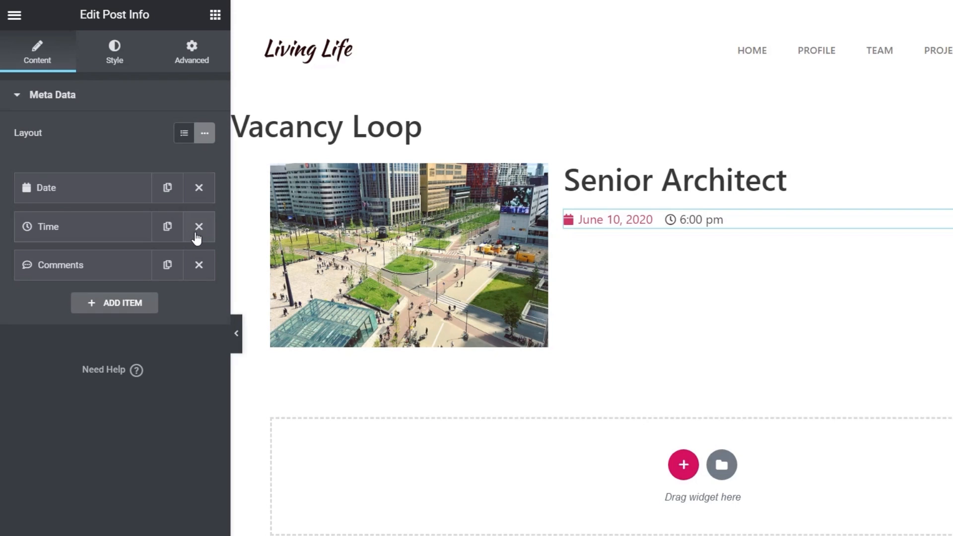
click(196, 233)
click(199, 231)
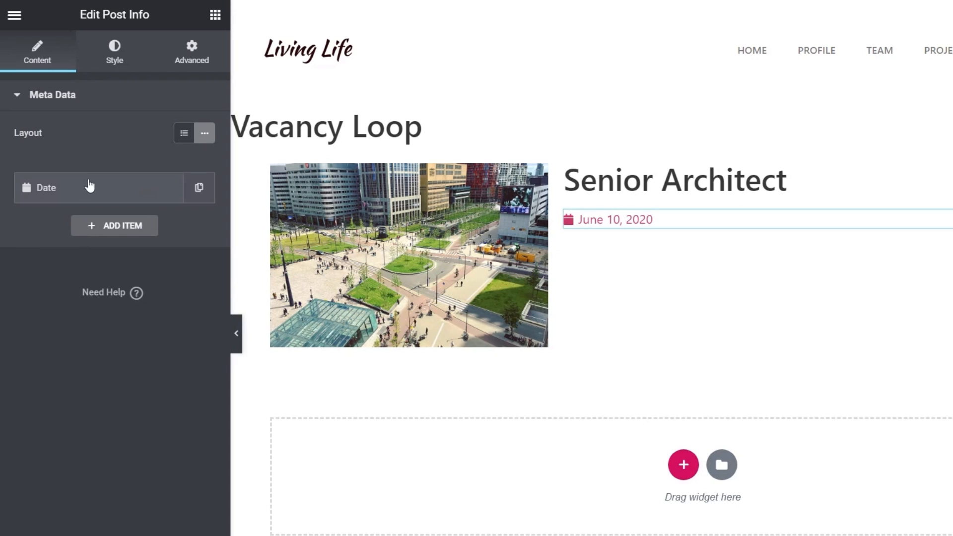
Step: Configure the Date item with format March 6, 2018 (F j, Y), the prefix "Posted:", no icon and no link
click(68, 198)
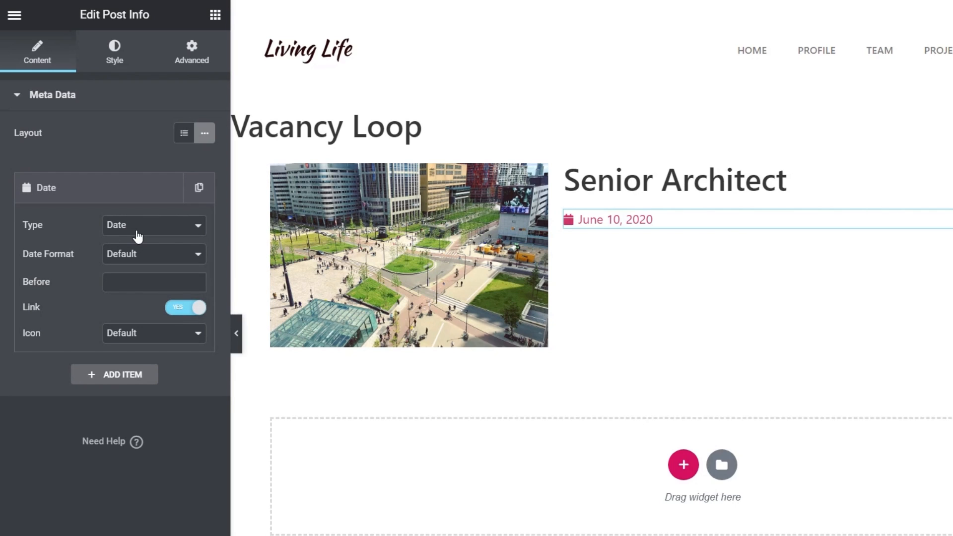
click(125, 261)
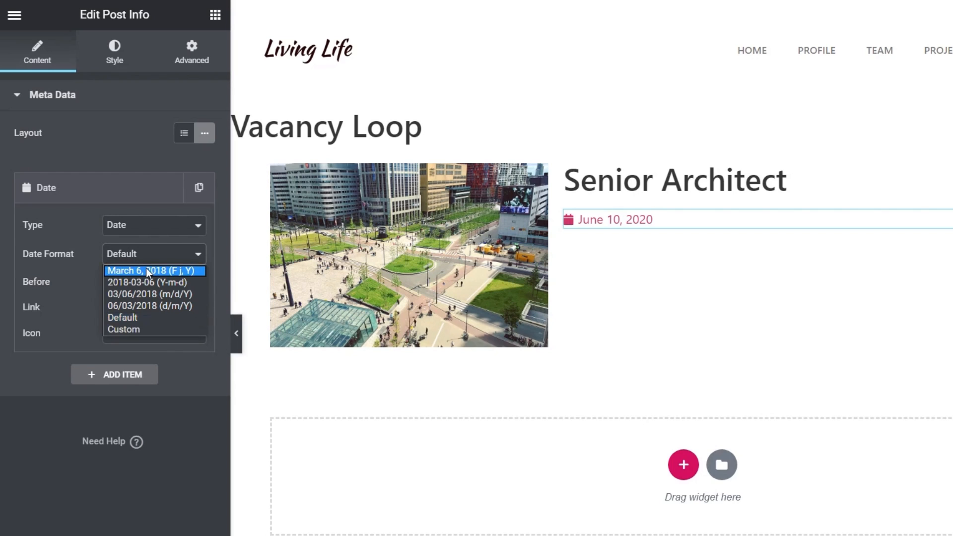
click(146, 270)
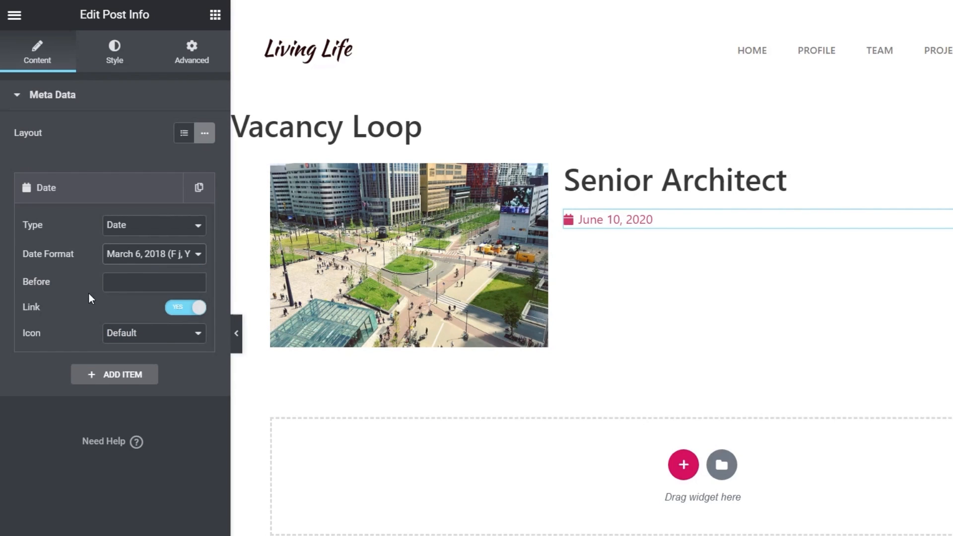
click(132, 282)
text(Posted:)
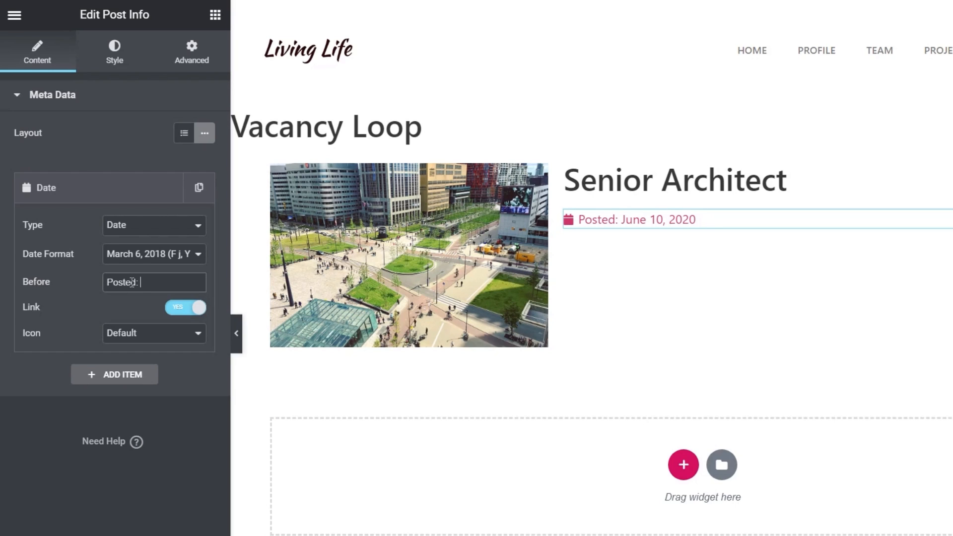
click(135, 343)
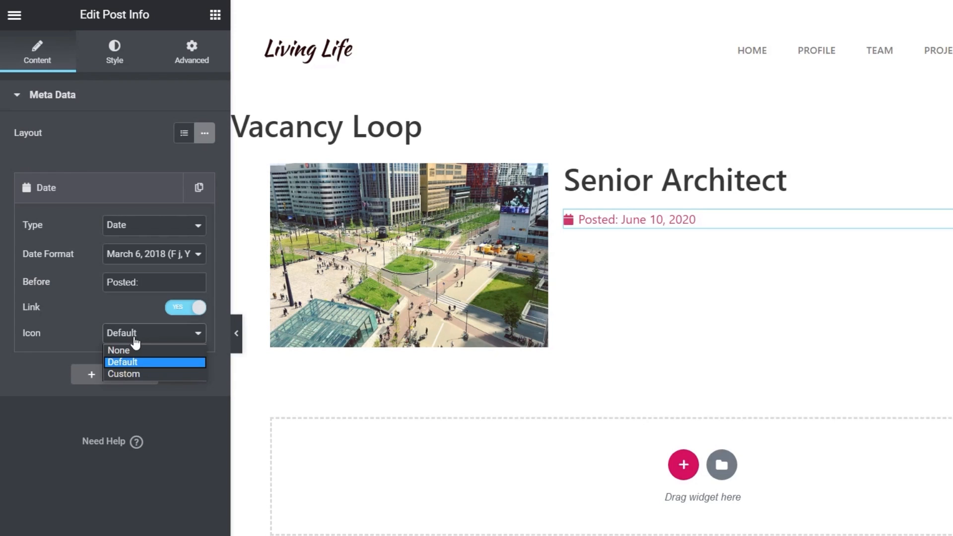
click(127, 348)
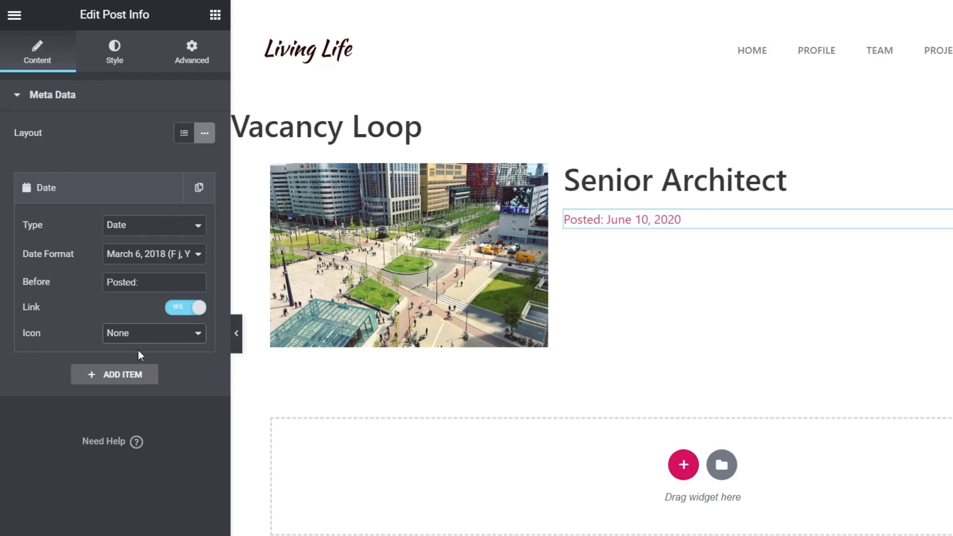
click(180, 314)
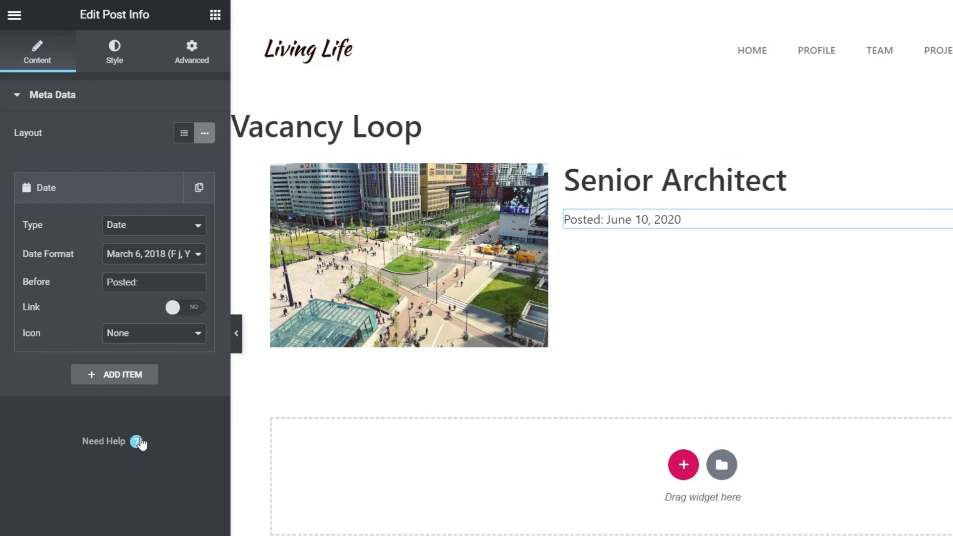
Step: Duplicate the Date item and turn the copy into a Terms item for the last-listed Departments taxonomy with the prefix "Department:"
click(167, 187)
click(111, 198)
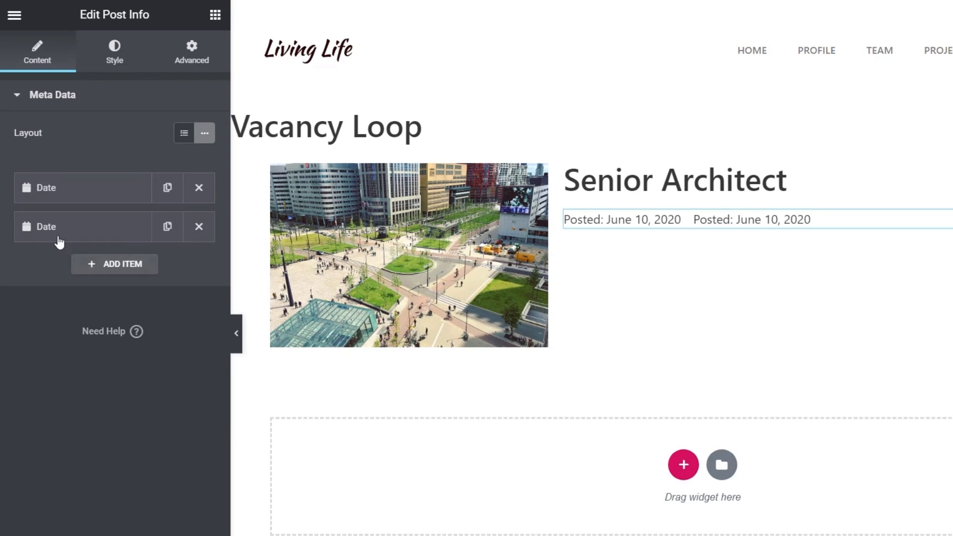
click(76, 233)
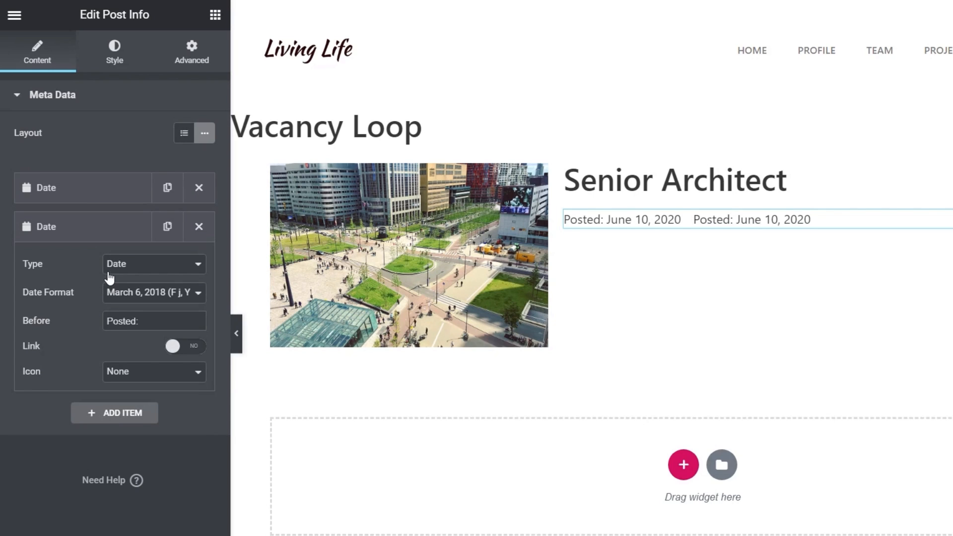
click(160, 268)
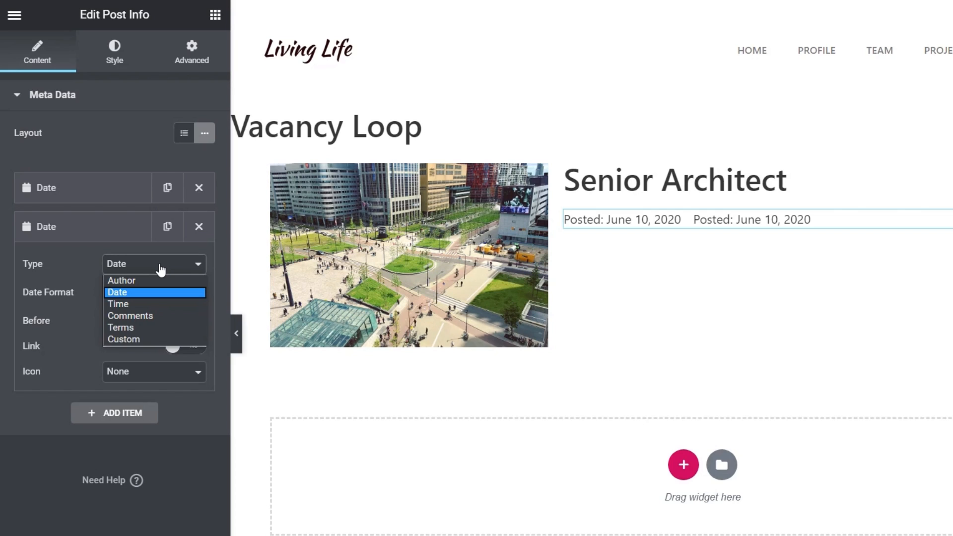
click(147, 329)
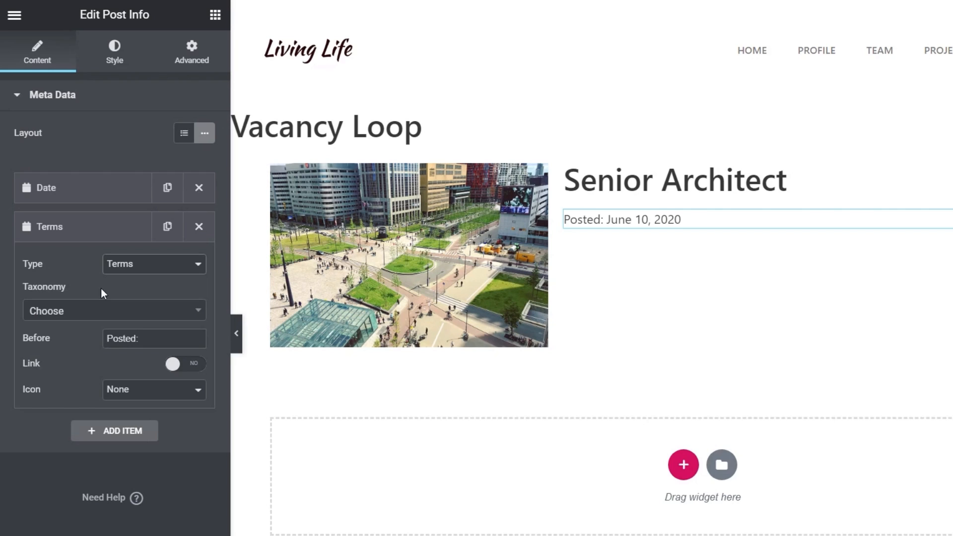
click(77, 313)
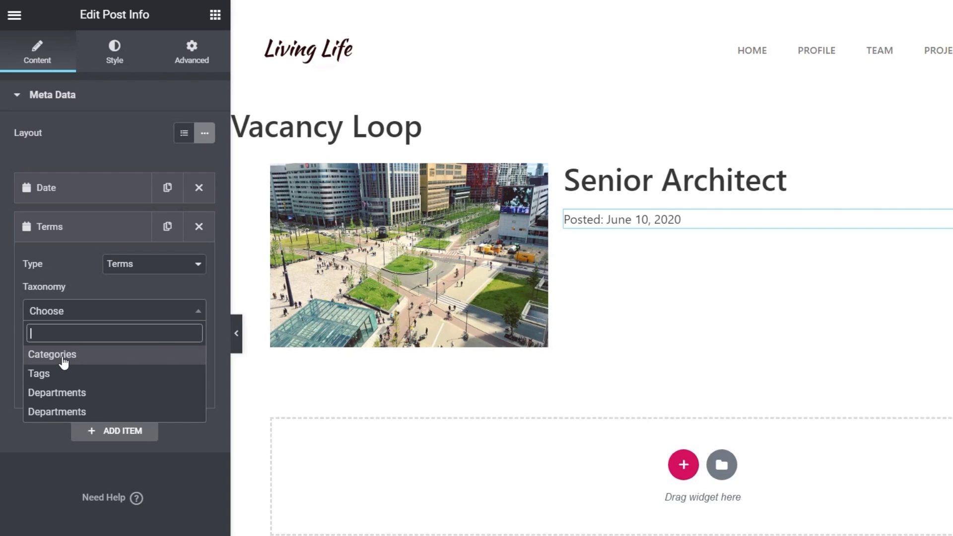
click(74, 411)
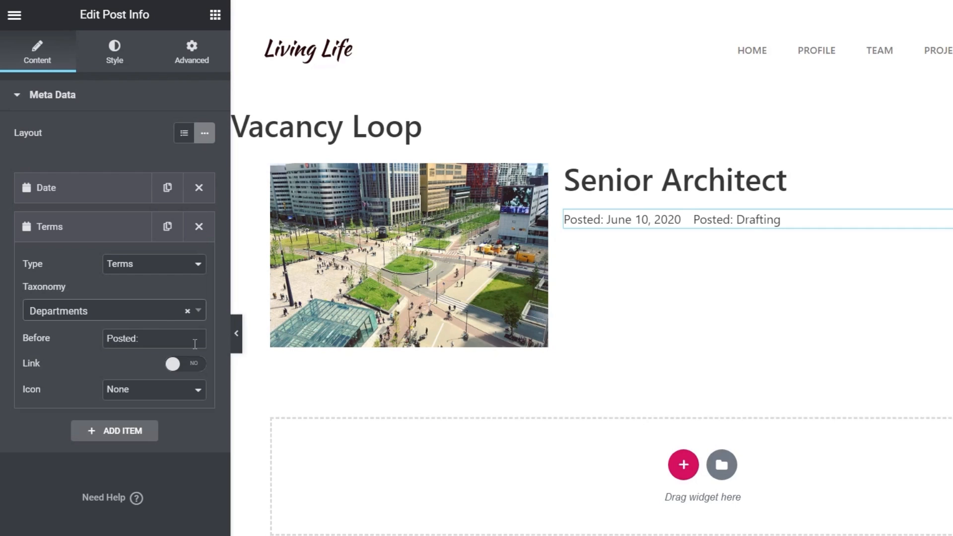
drag(137, 339, 88, 343)
text(Department:)
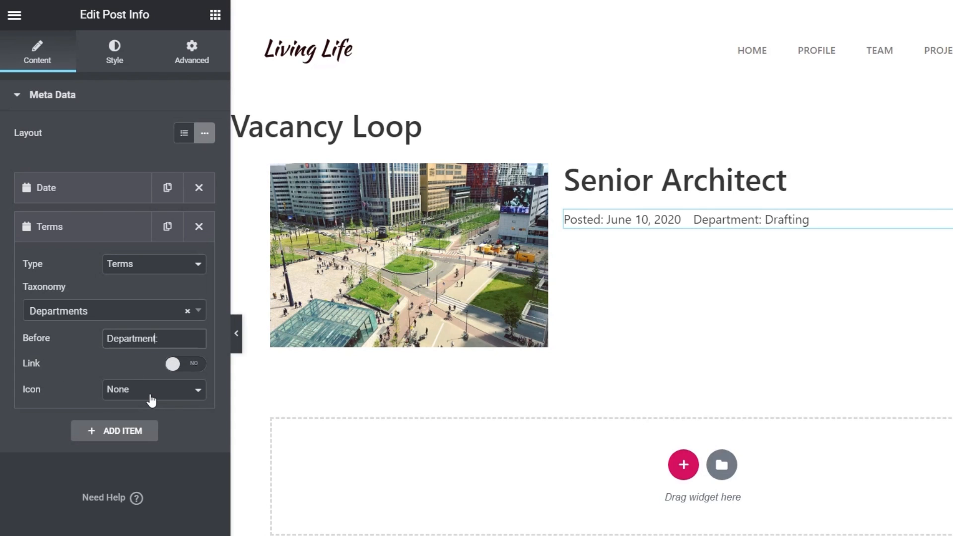
click(40, 238)
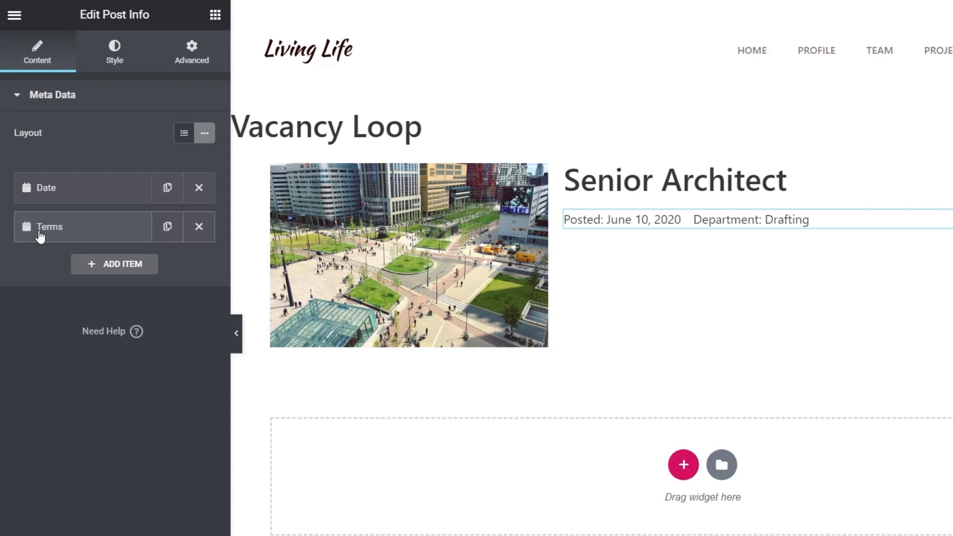
Step: Add a Custom item showing the ACF Field Hours Per Week with the prefix "Hours per week:", no link and no icon
click(137, 272)
click(159, 305)
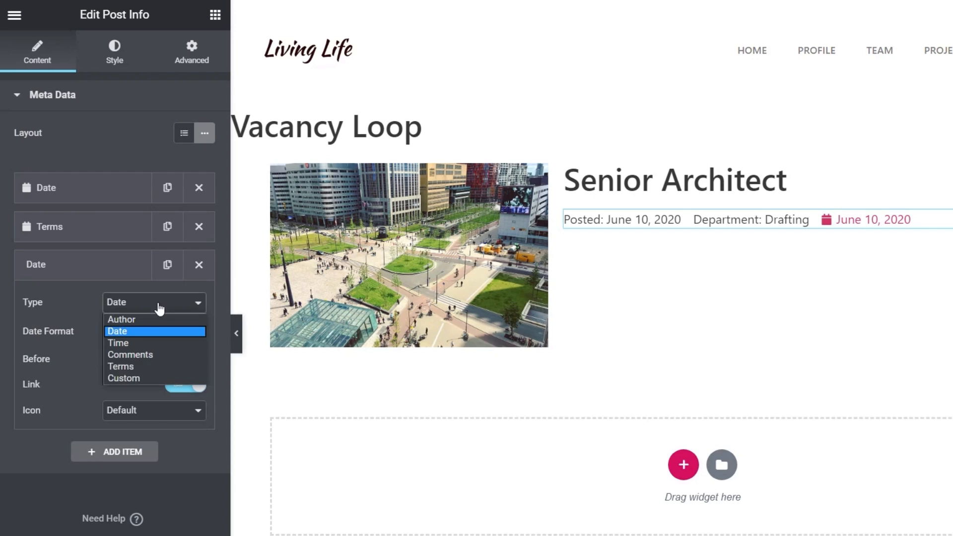
click(131, 379)
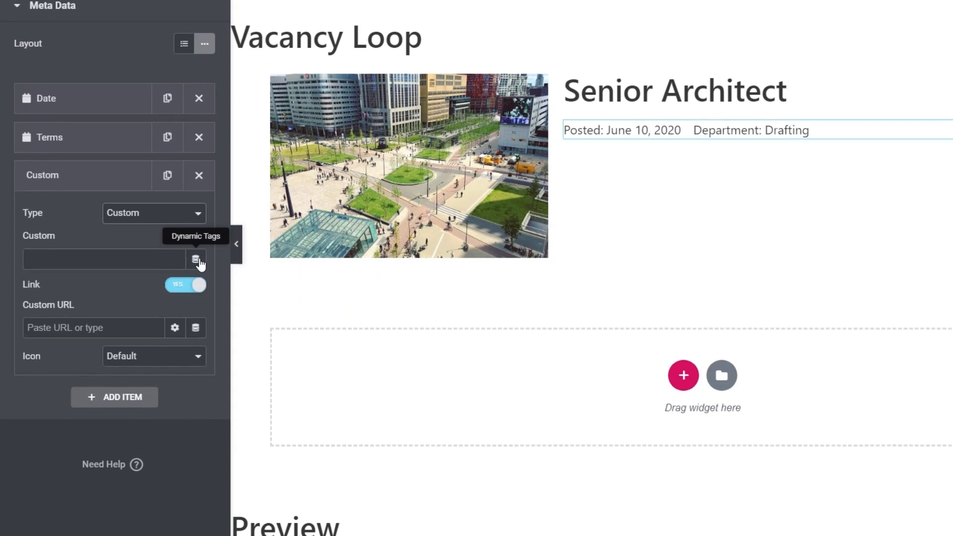
click(195, 221)
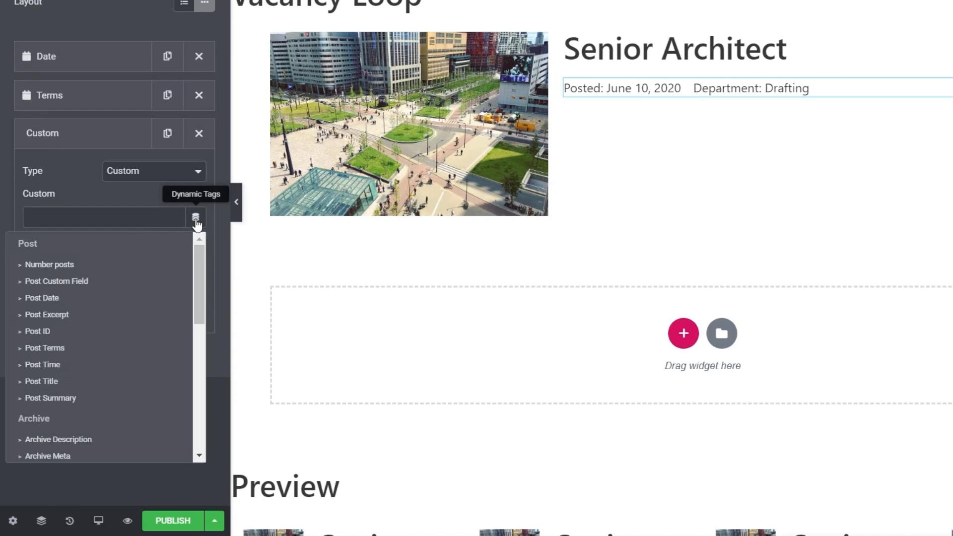
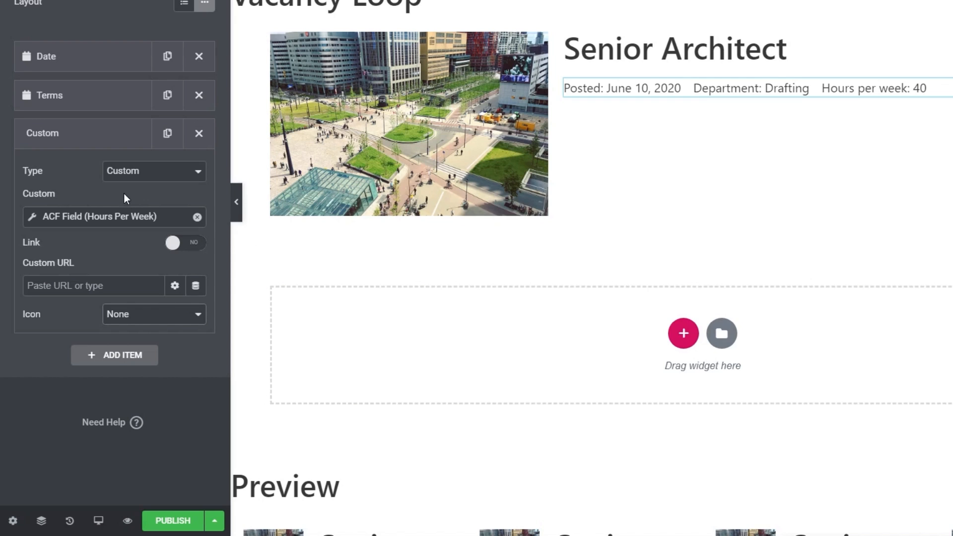
Step: Duplicate the Custom hours-per-week item in the Post Info widget and point the copy to the ACF field Start Date
click(167, 134)
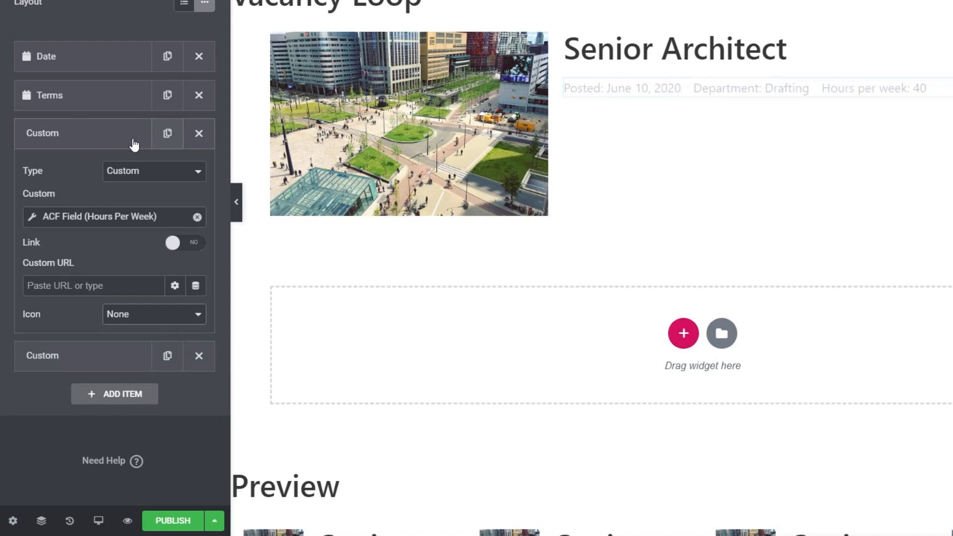
click(70, 140)
click(85, 180)
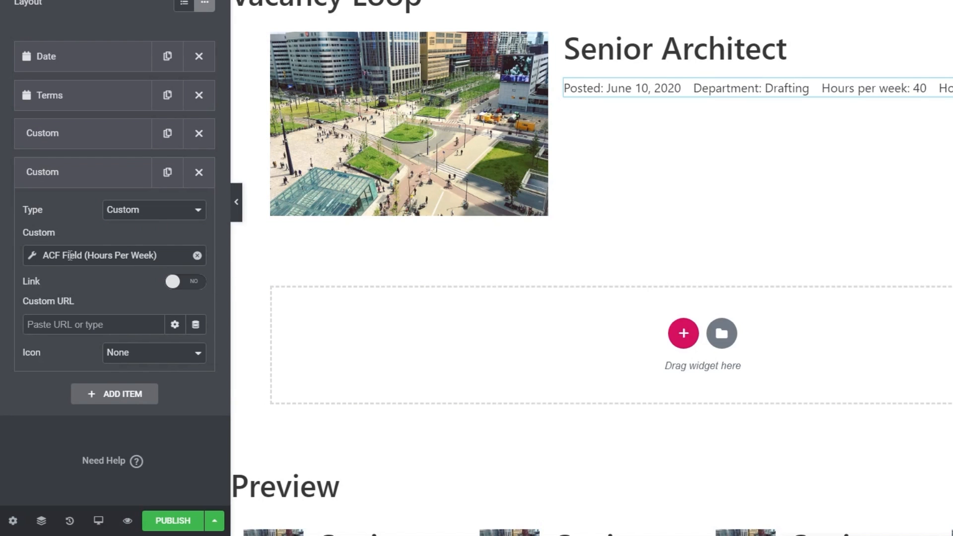
click(31, 255)
click(147, 324)
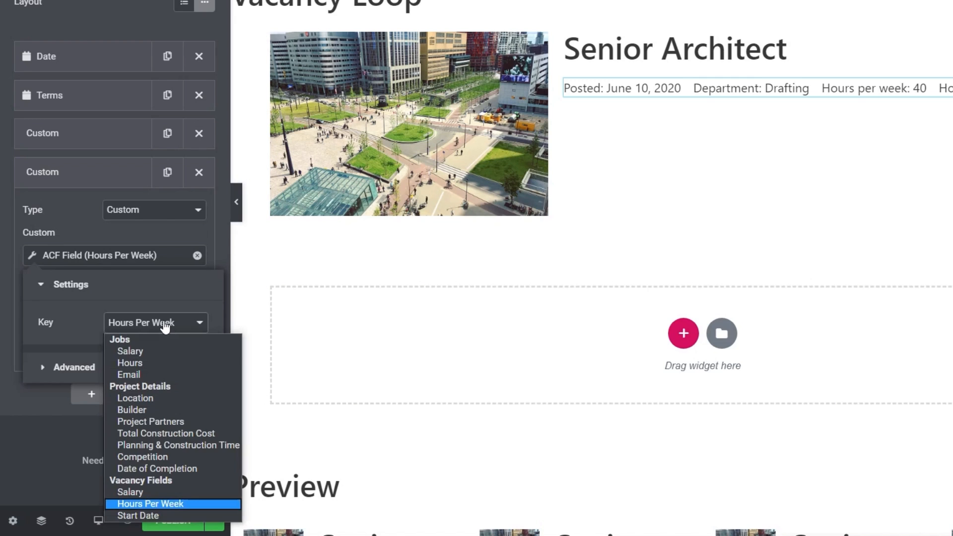
click(142, 517)
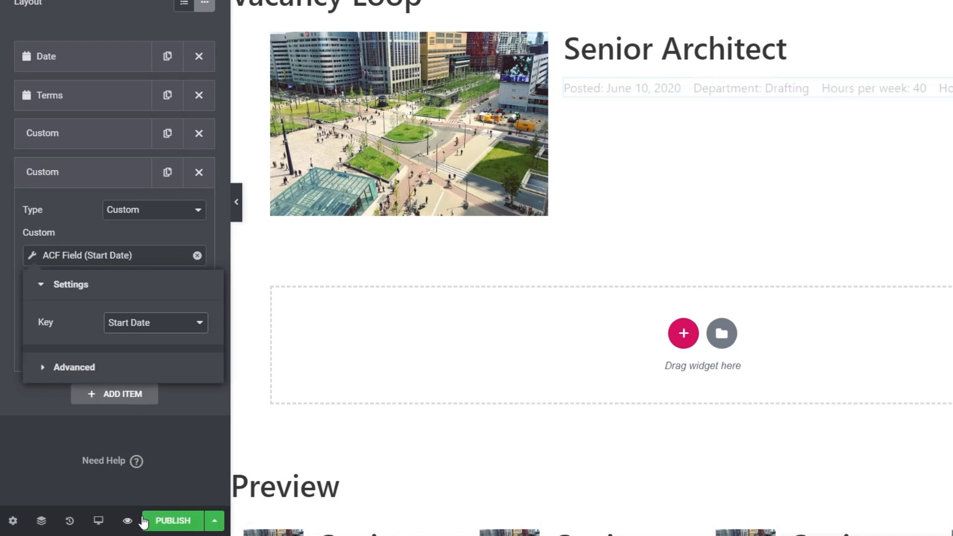
Step: Set the prefix of the Start Date item to "Start date:" and collapse the item
click(84, 370)
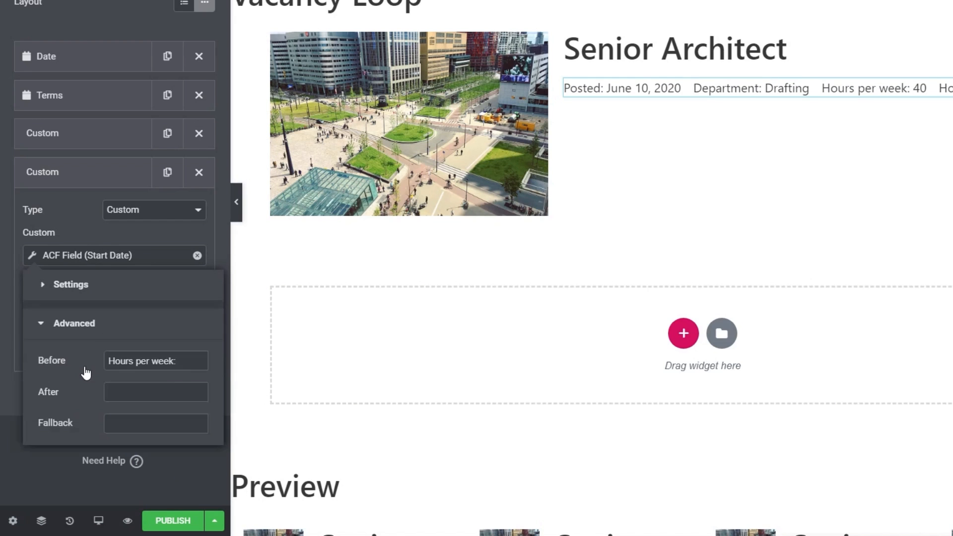
drag(174, 363, 100, 361)
text(Start date)
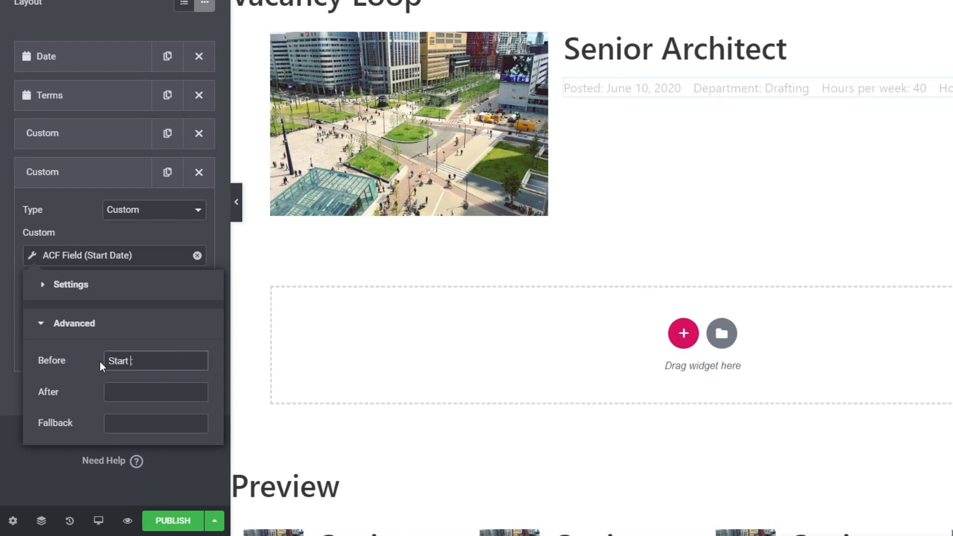
text(:)
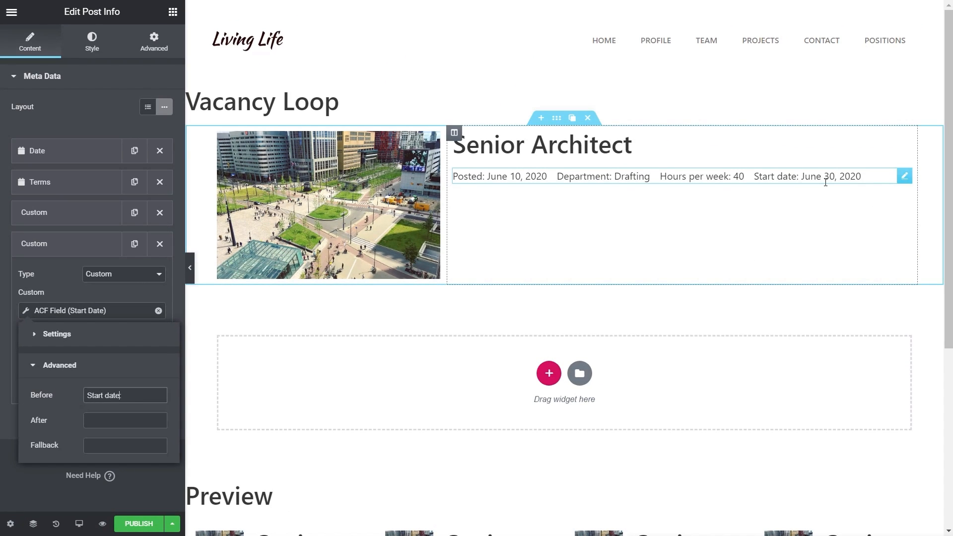
click(44, 245)
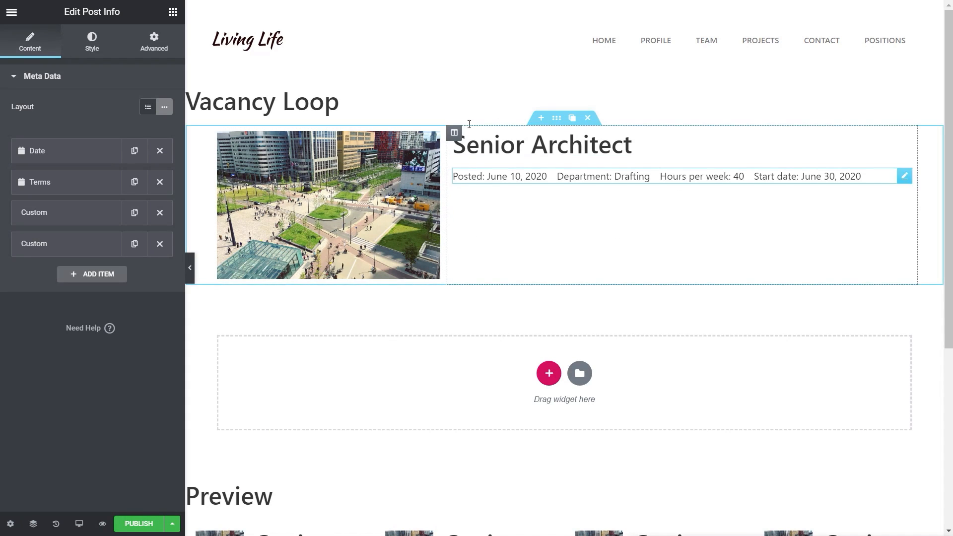
Step: Turn on the divider between the Post Info items and set its colour to the grey #C9C9C9
click(94, 46)
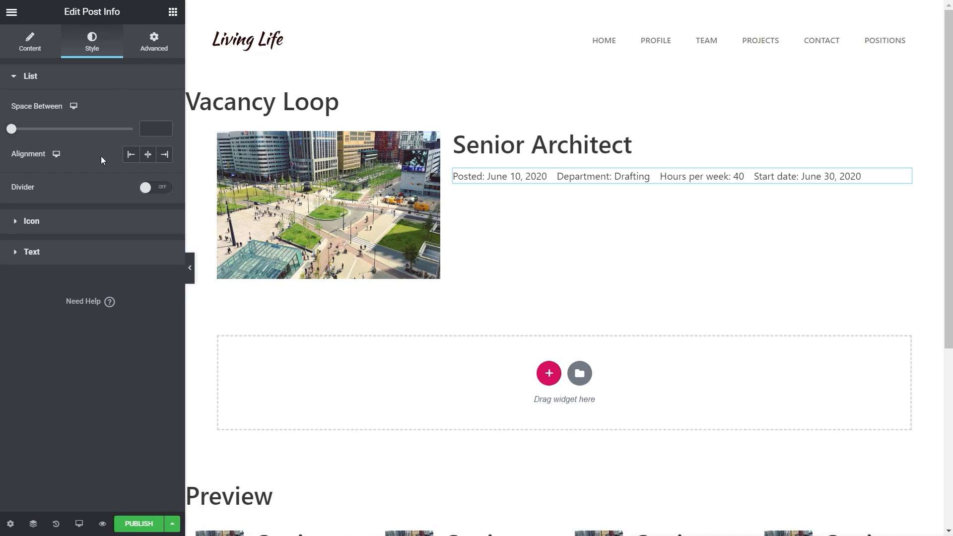
click(163, 188)
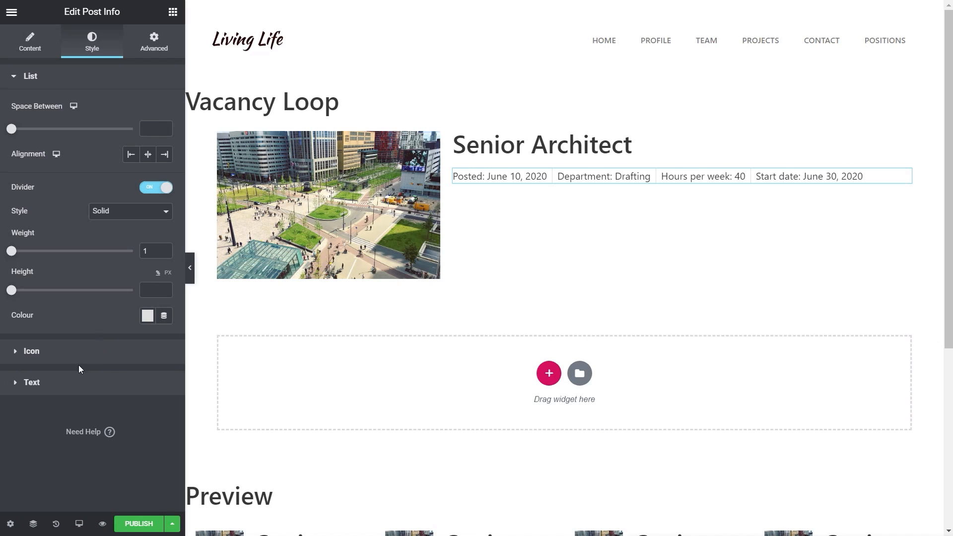
click(148, 317)
drag(82, 377, 81, 385)
click(31, 437)
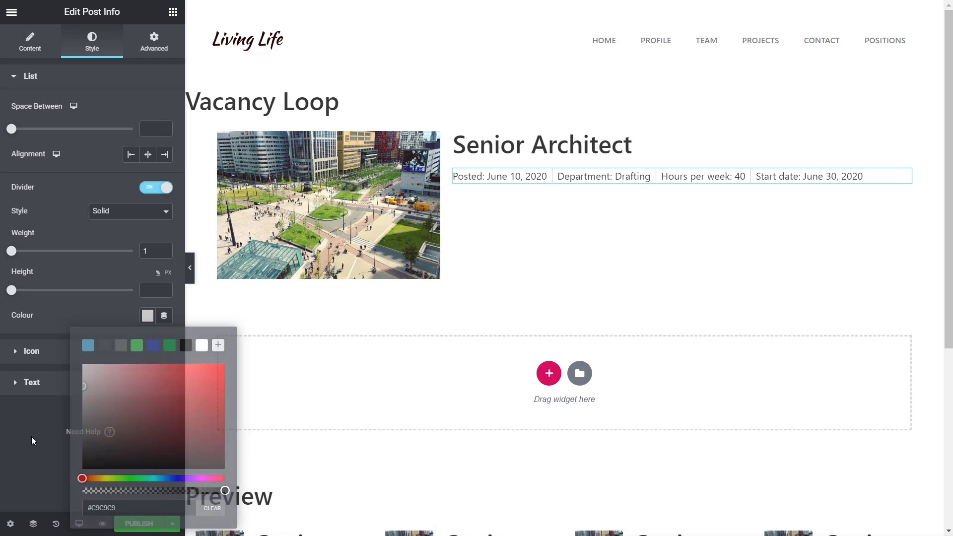
Step: Set the Post Info text colour to the dark grey #525252
click(31, 390)
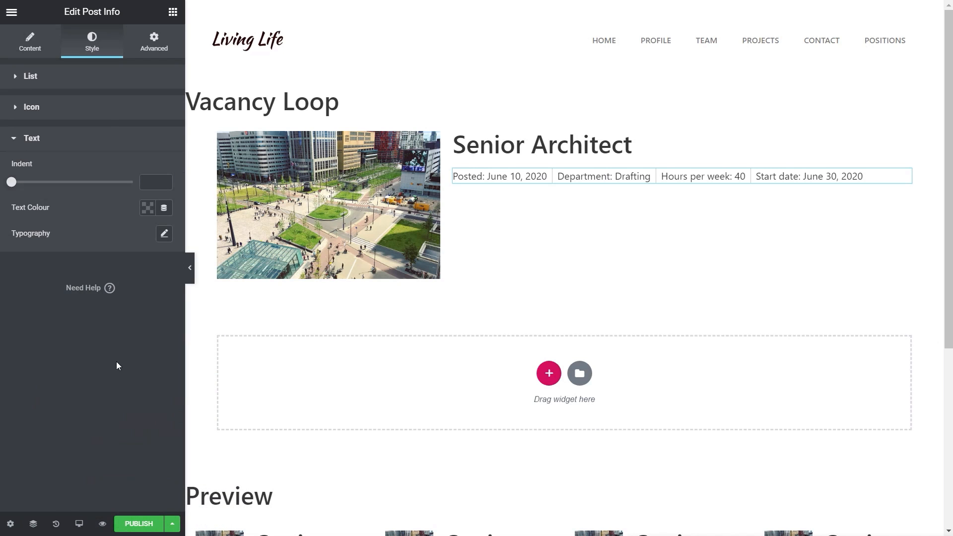
click(148, 208)
drag(91, 284, 23, 315)
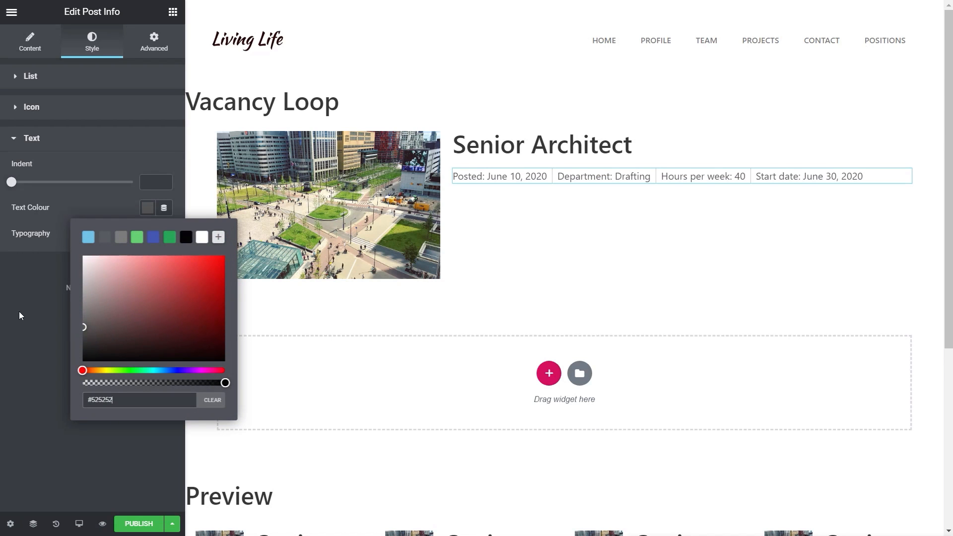
click(24, 315)
Step: Set the Post Info text typography to size 14 px and weight 500
click(164, 234)
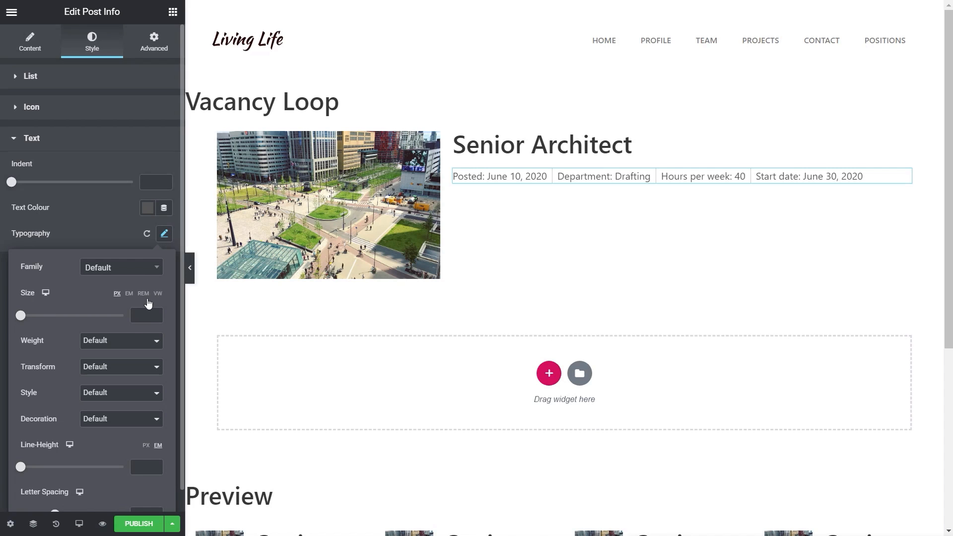
drag(21, 315, 27, 316)
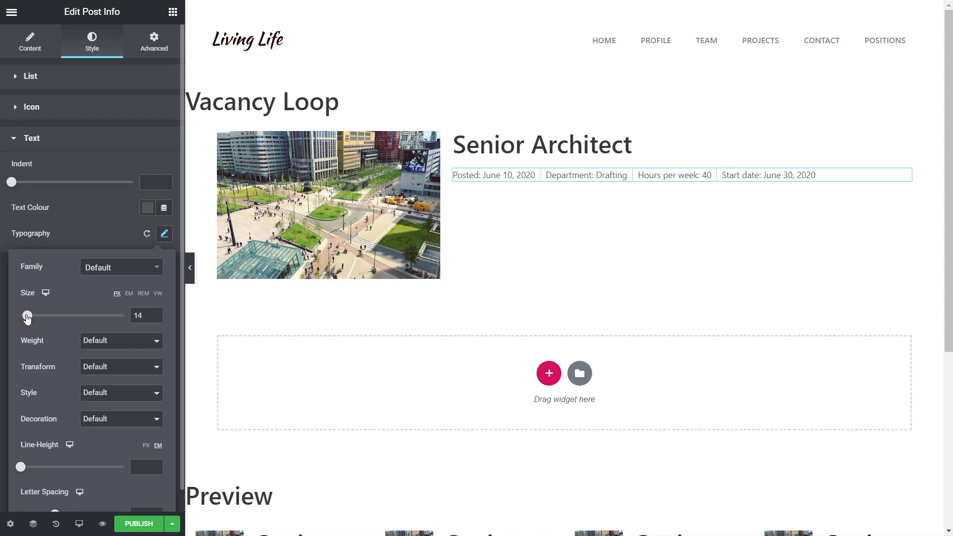
click(106, 341)
click(106, 382)
click(120, 343)
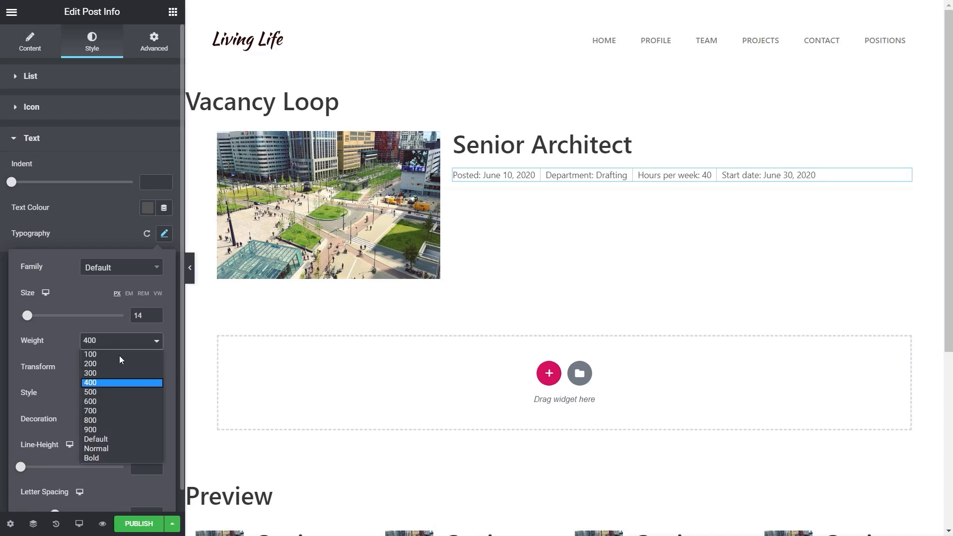
click(106, 391)
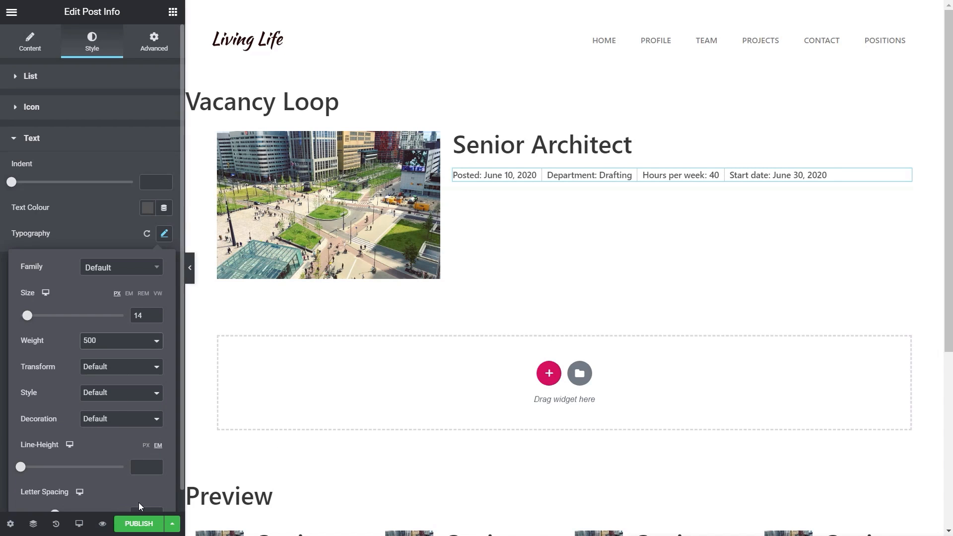
click(194, 380)
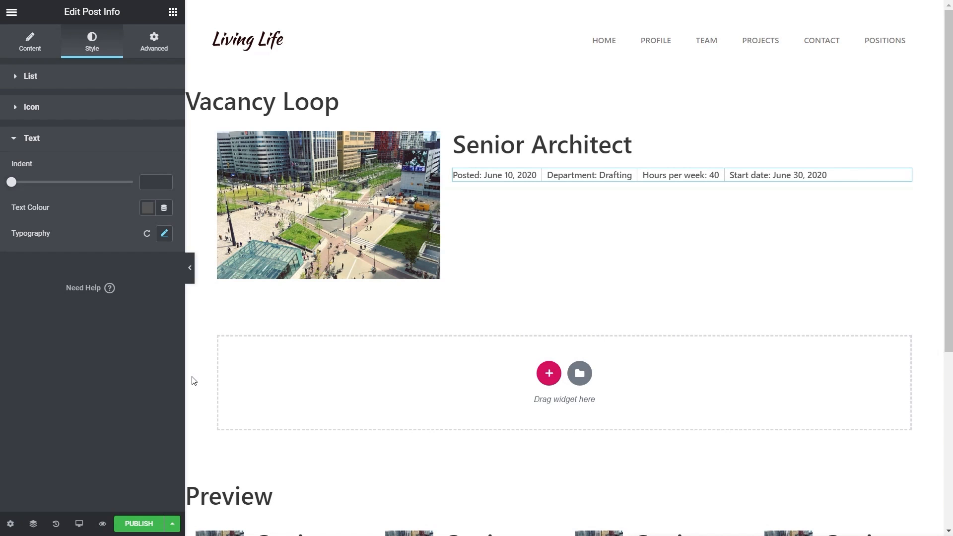
Step: Add a Text Editor widget below the post info and fill it dynamically with the Post Summary
click(172, 13)
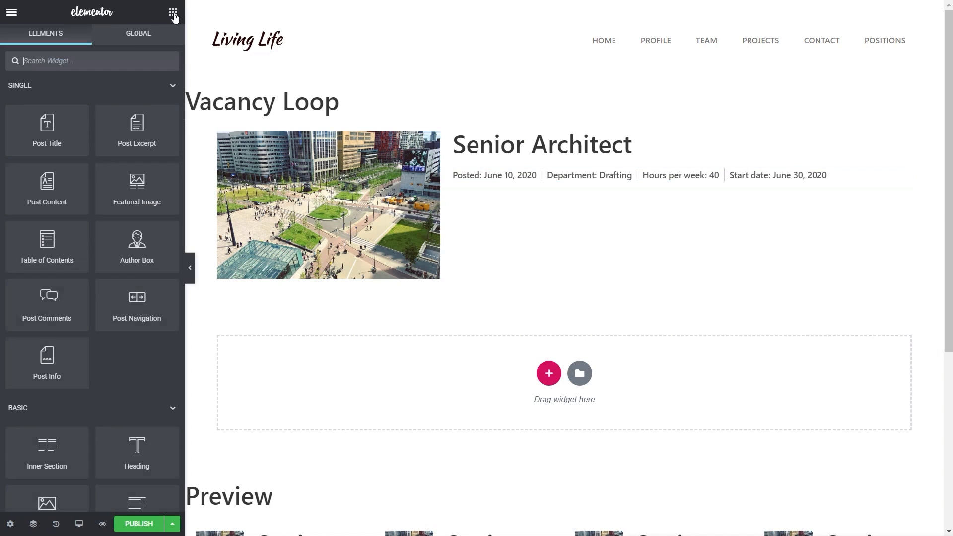
scroll(120, 377, down, 2)
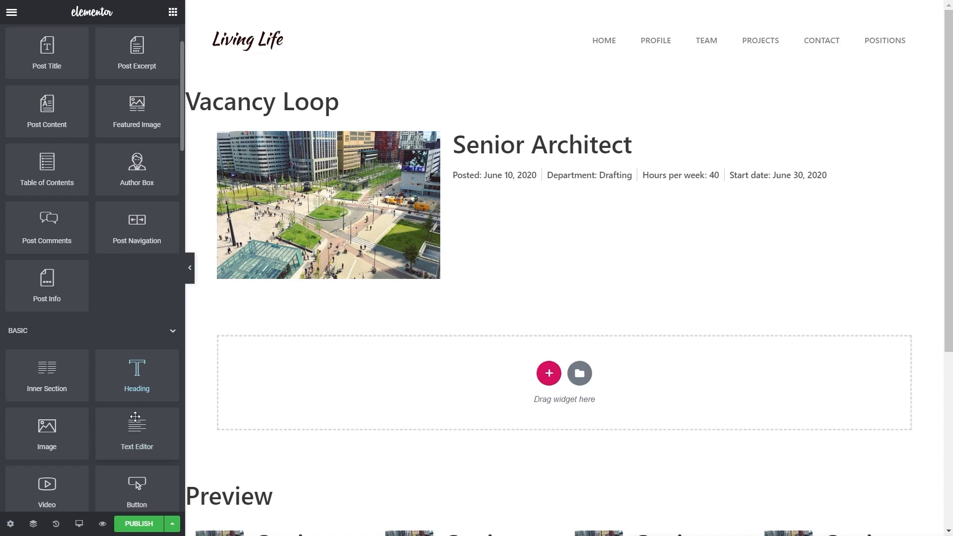
drag(133, 425, 543, 182)
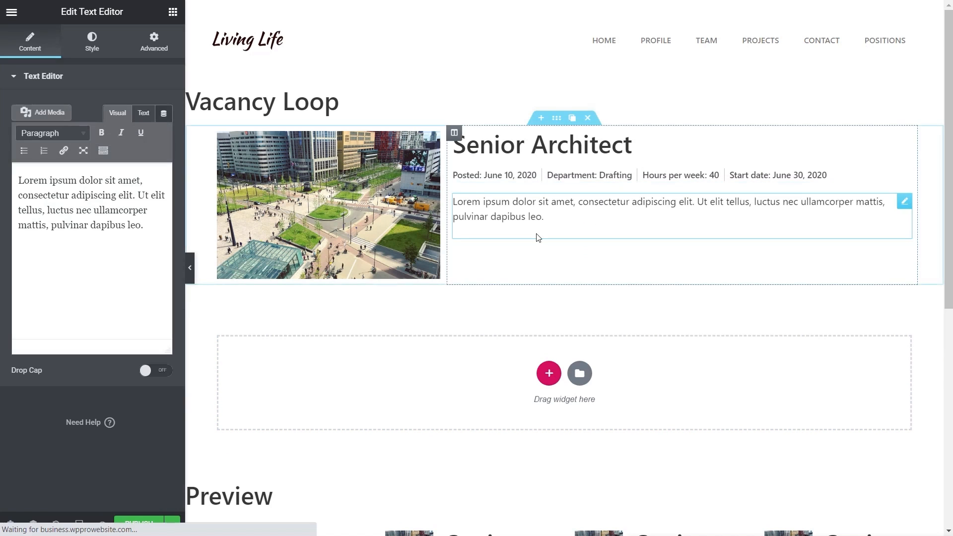
click(164, 115)
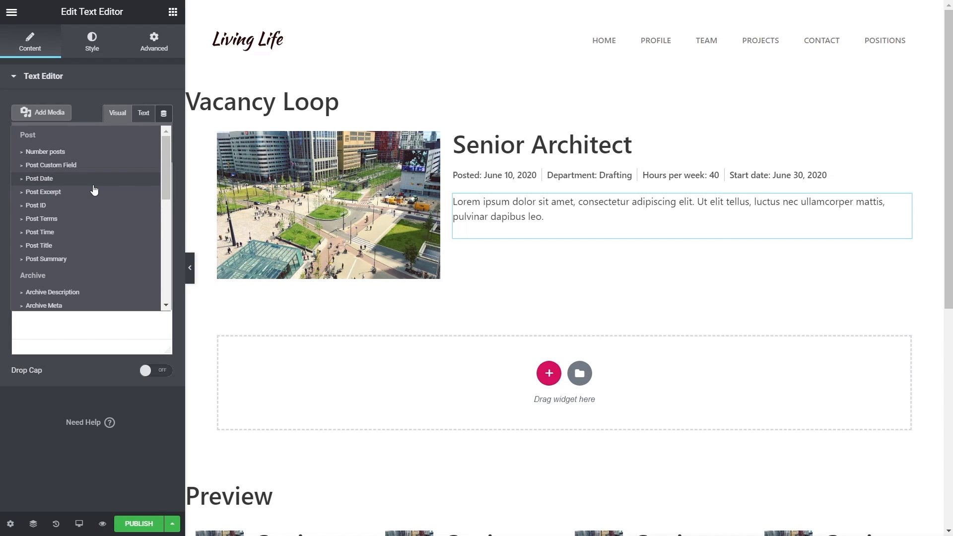
click(57, 259)
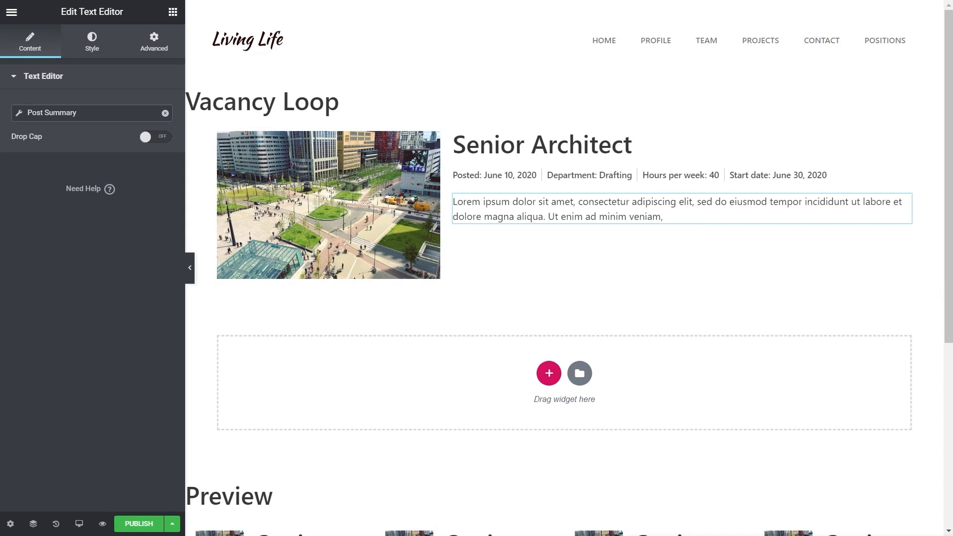
Step: Set the length of the Post Summary to 50
click(19, 119)
drag(141, 167, 130, 168)
text(50)
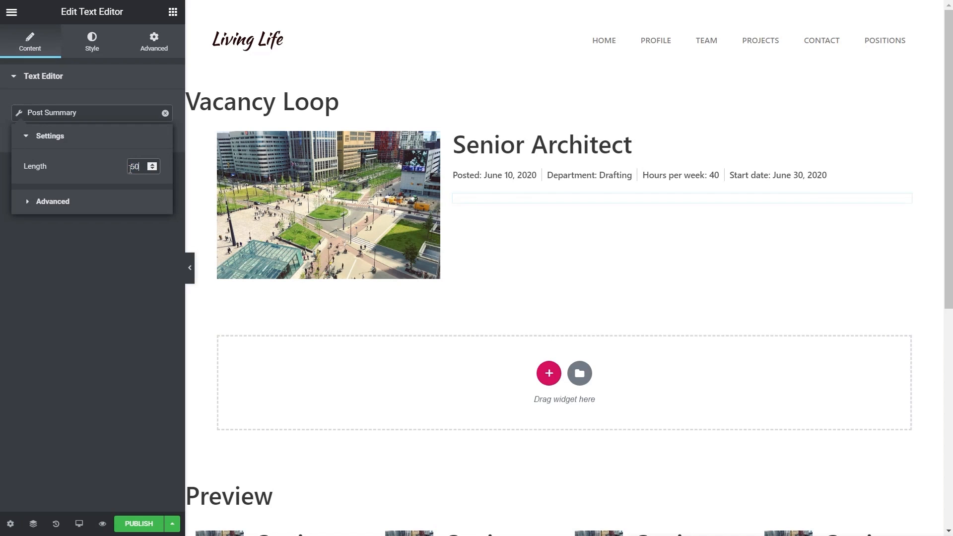
click(114, 252)
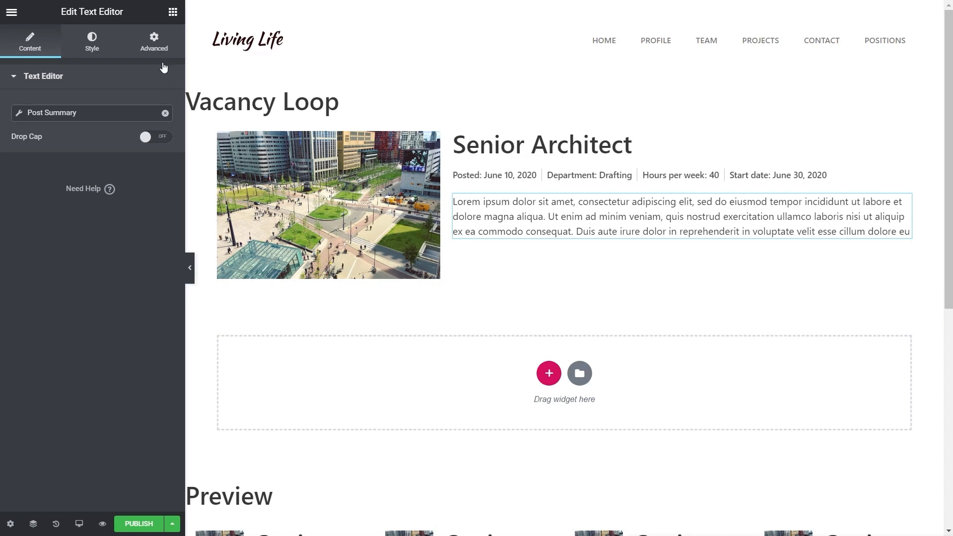
Step: Add a Heading widget below the summary text, align it right and set its HTML tag to H4
click(173, 11)
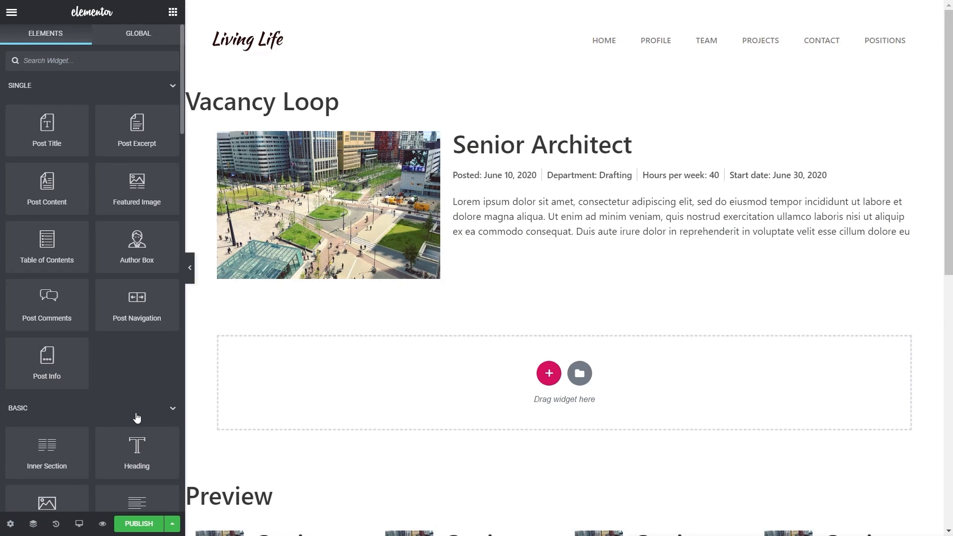
drag(129, 452, 594, 230)
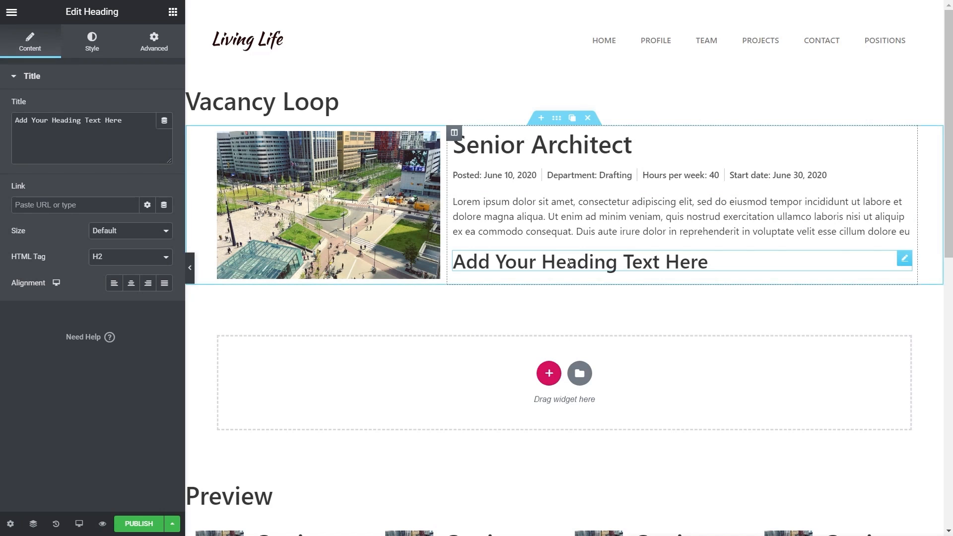
click(148, 283)
click(158, 258)
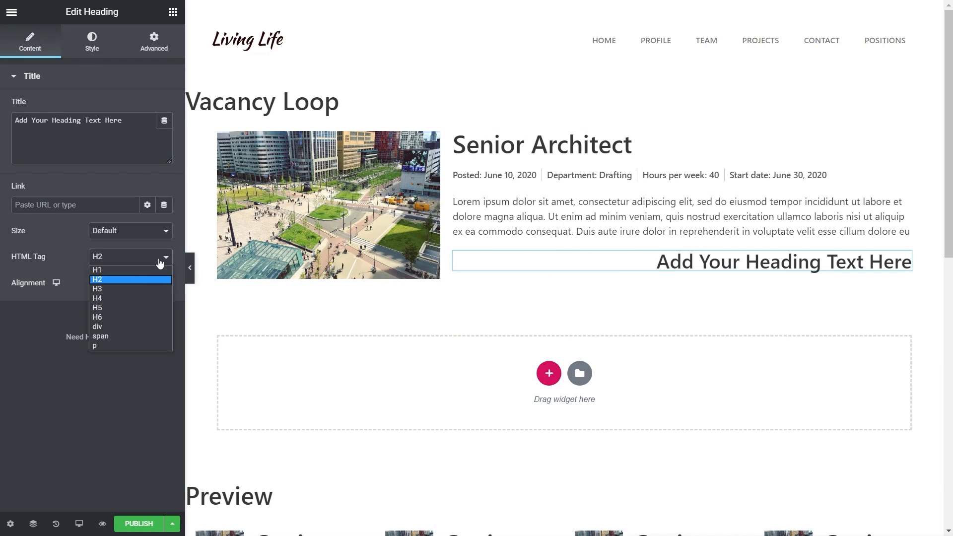
click(109, 299)
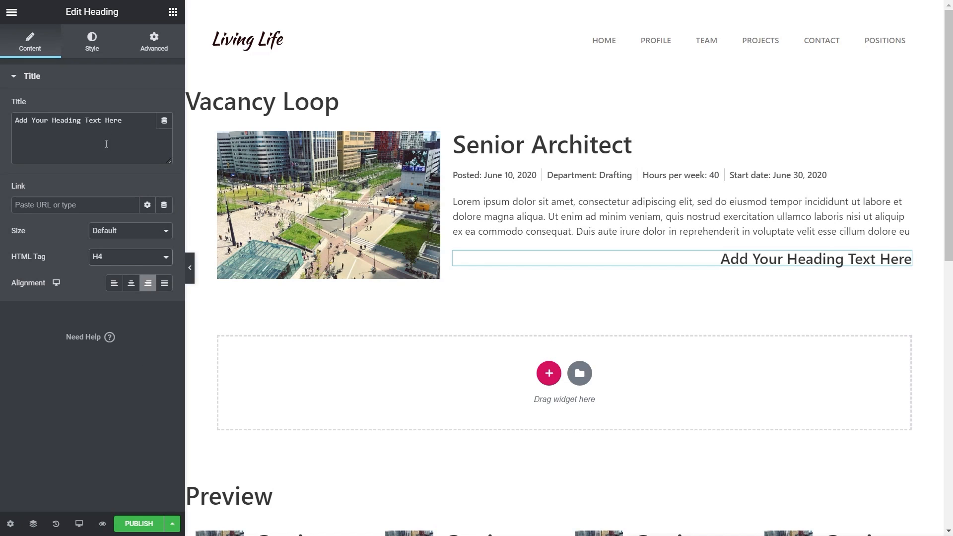
Step: Link the heading's title dynamically to the ACF field Salary from the Vacancy Fields group
click(165, 129)
drag(165, 170, 148, 290)
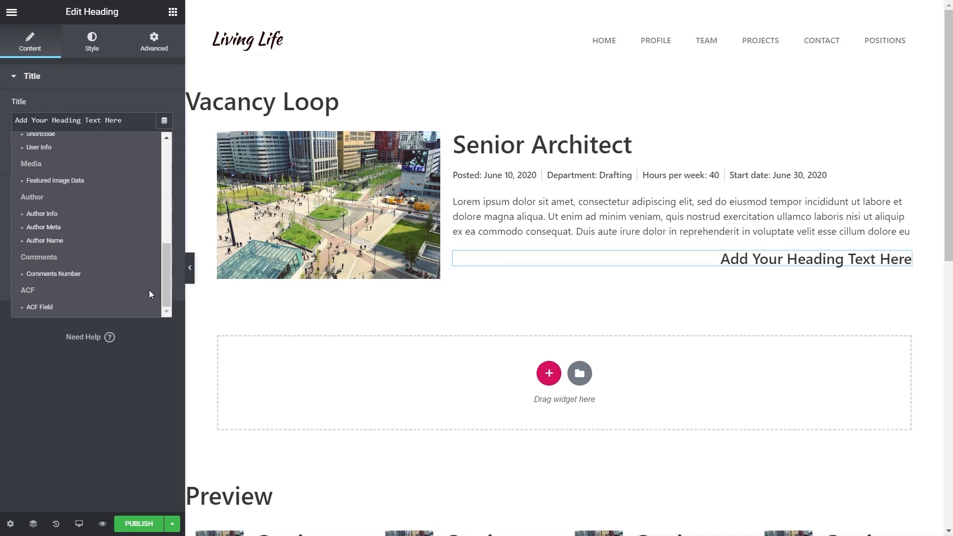
click(39, 308)
click(23, 121)
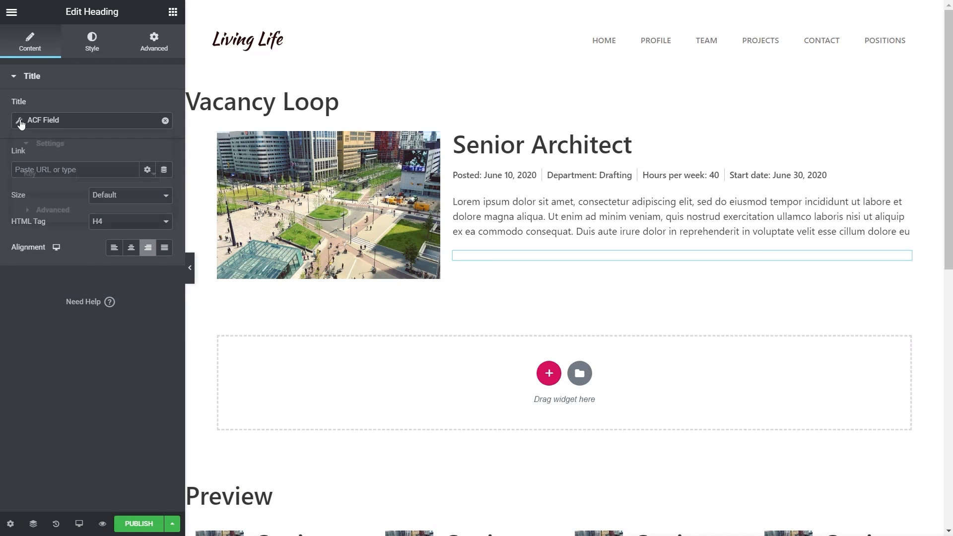
click(114, 179)
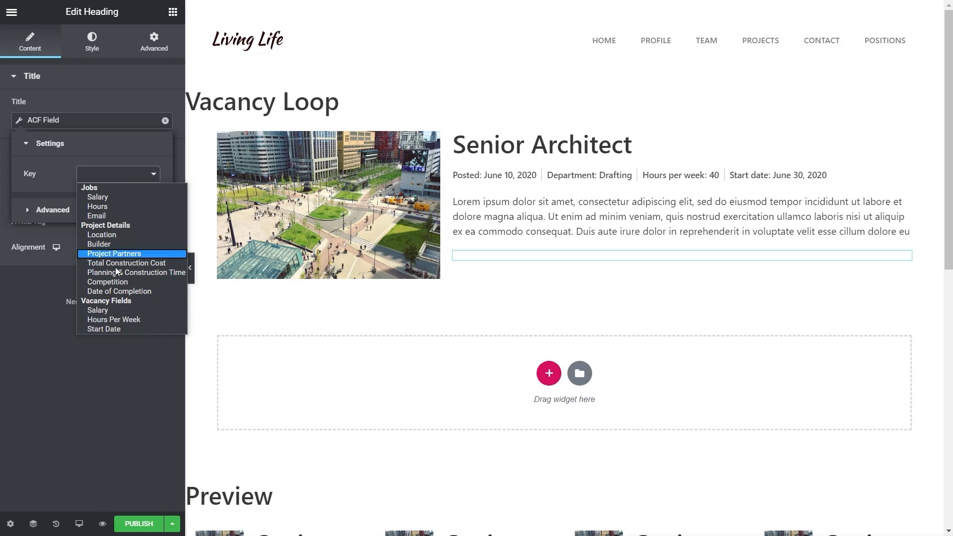
click(114, 310)
Step: Add the prefix "Salary £" before the heading's dynamic salary value
click(70, 214)
click(97, 205)
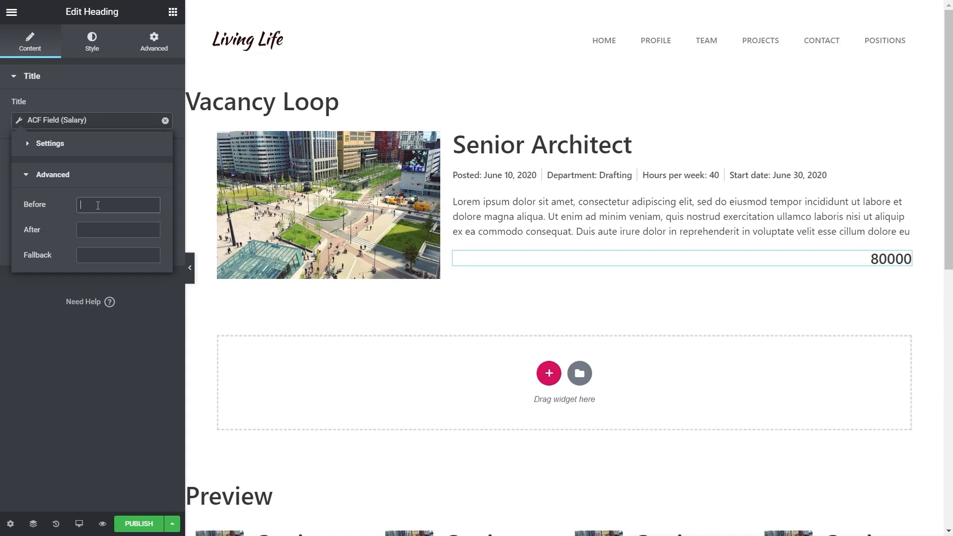
text(Salary £)
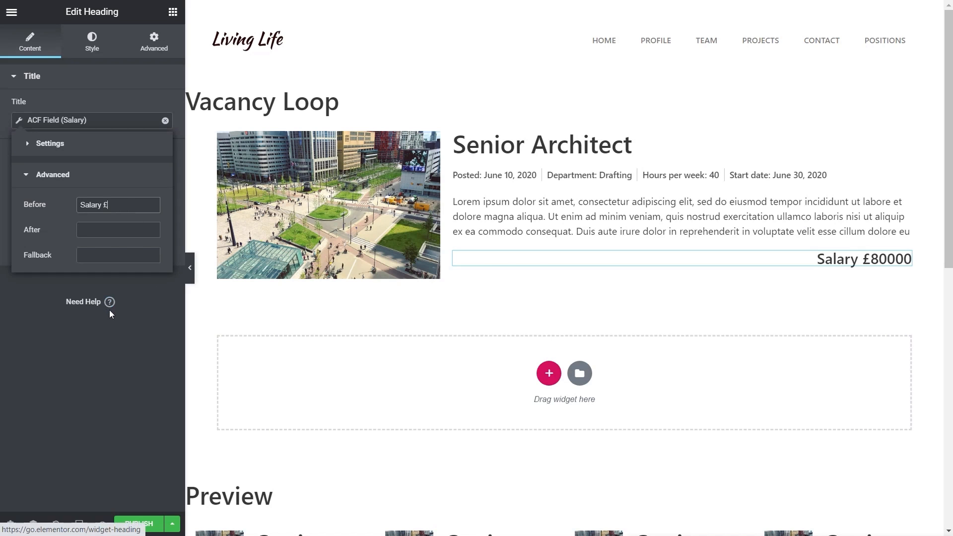
click(100, 342)
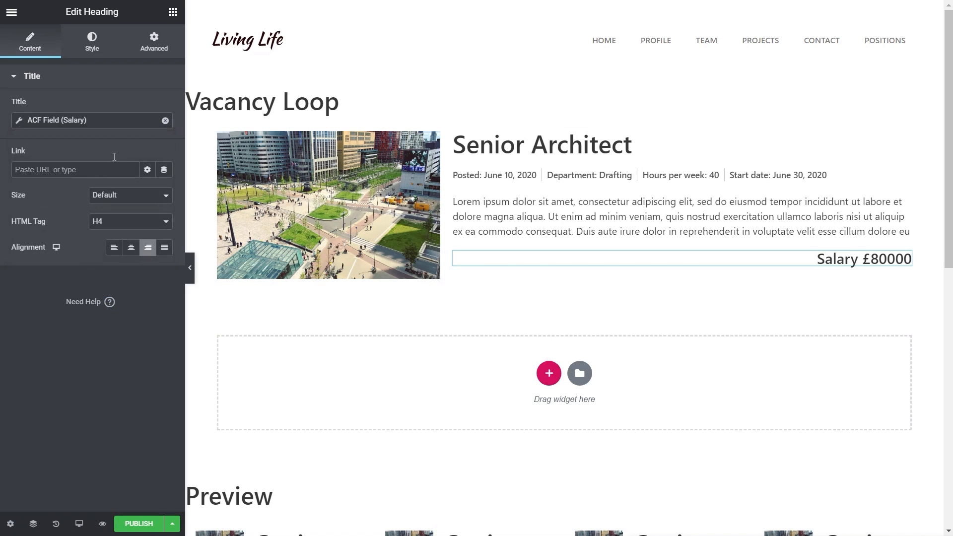
Step: Set the salary heading's text colour to the dark grey preset #54595F
click(92, 44)
click(147, 107)
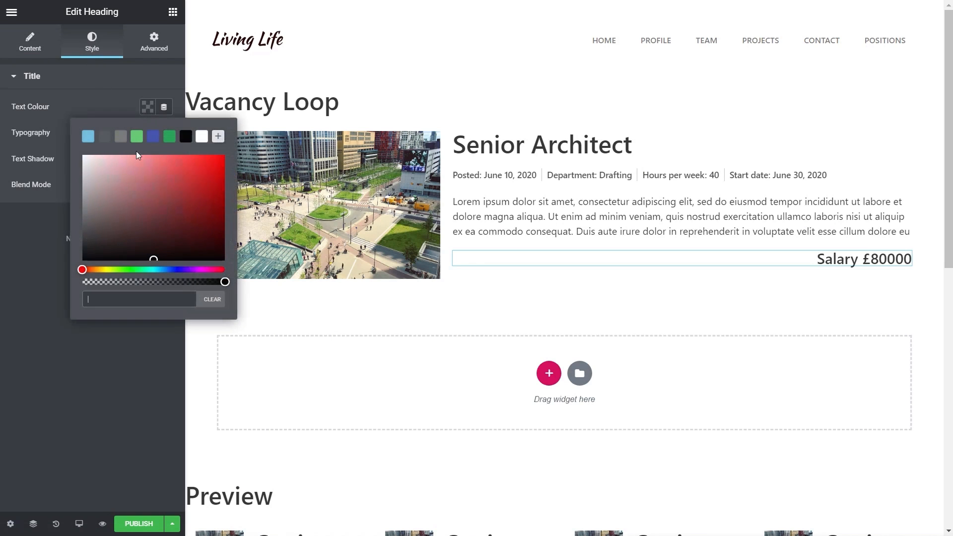
click(104, 137)
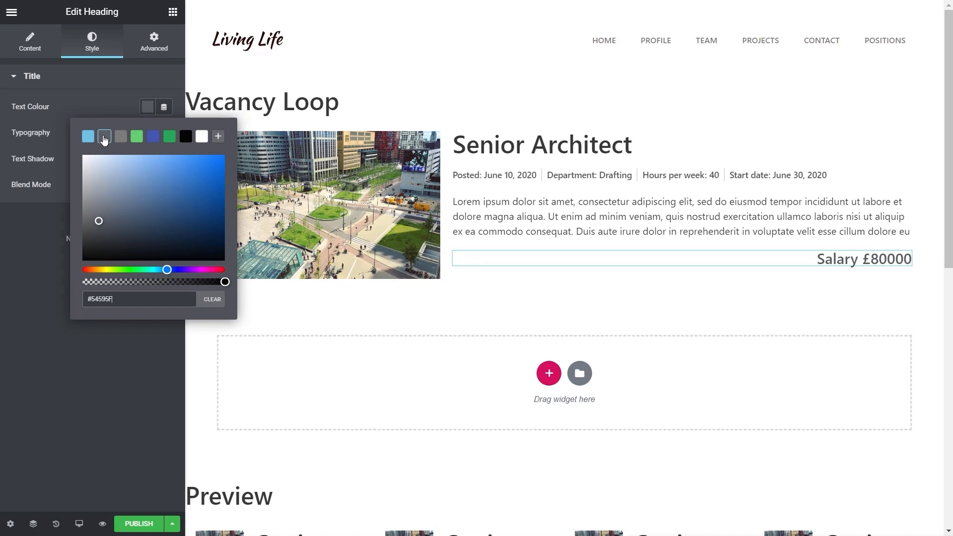
click(39, 242)
Step: Set the salary heading's typography to size 18 px and weight 500
click(164, 133)
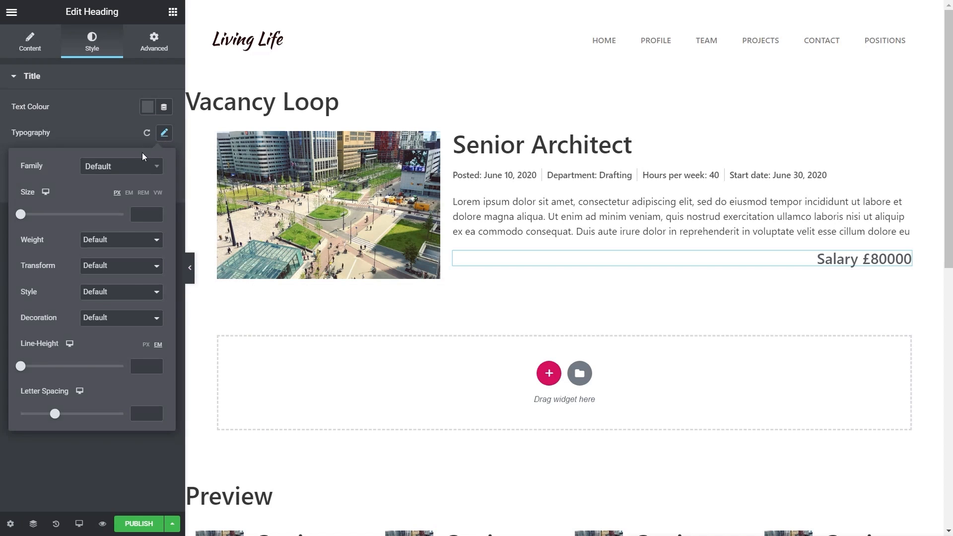
drag(22, 216, 32, 218)
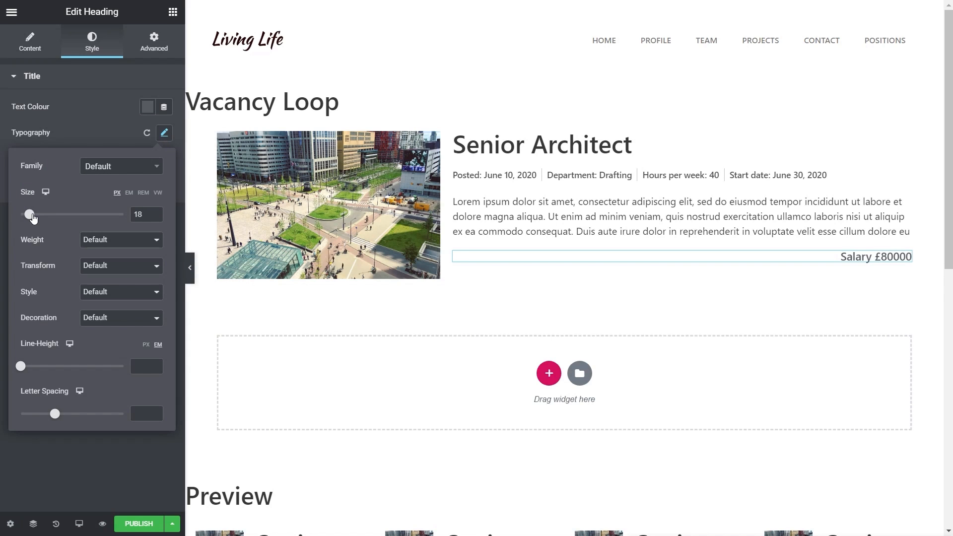
click(126, 245)
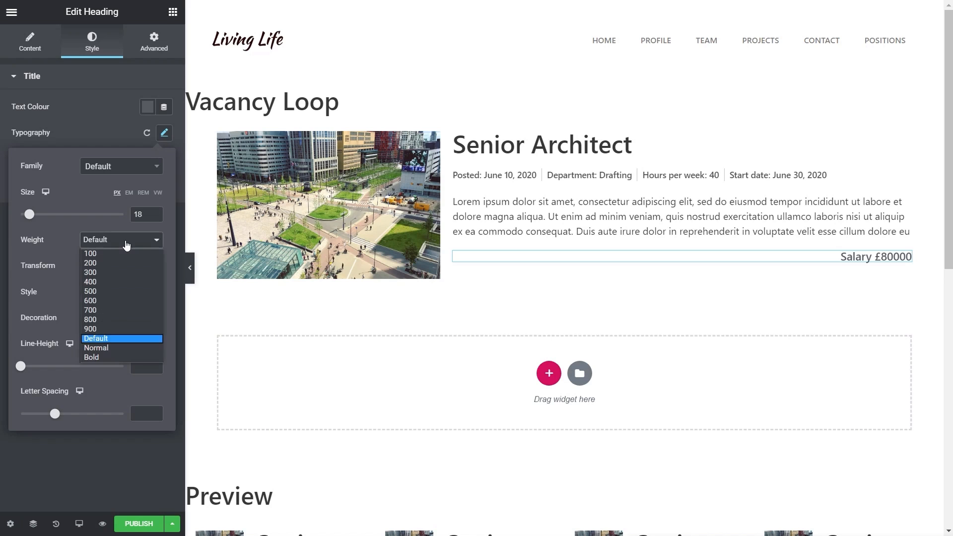
click(126, 245)
click(124, 246)
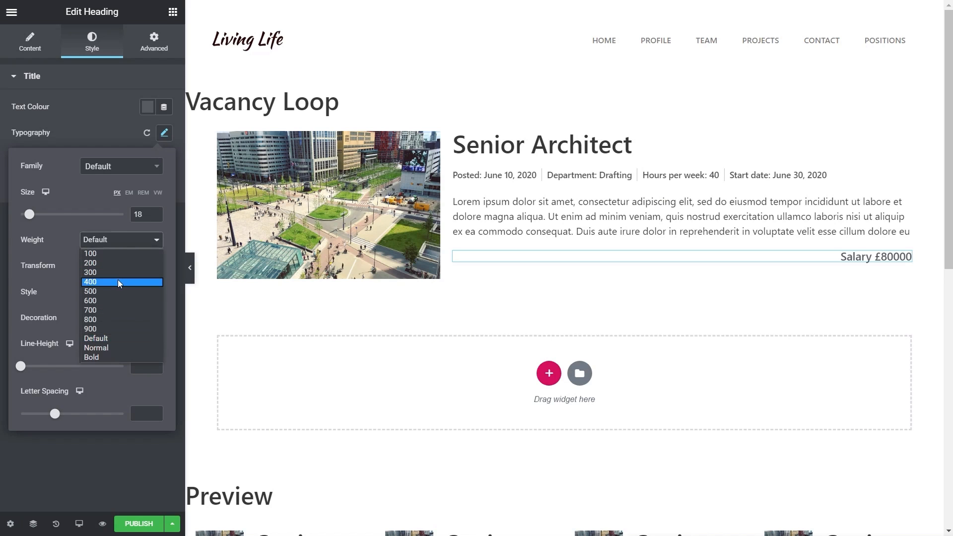
click(118, 289)
click(90, 476)
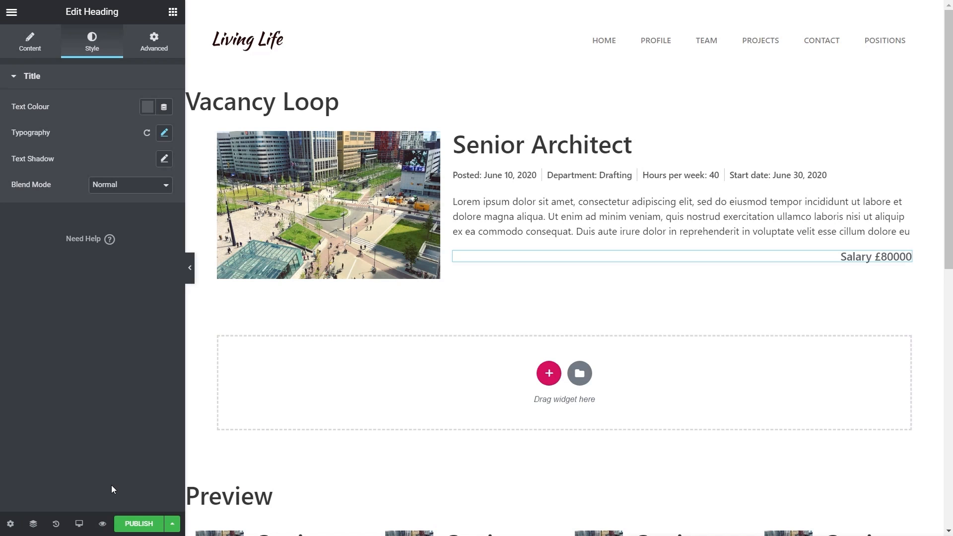
Step: Set the vertical alignment of both the image column and the text column to Middle
mouse_move(242, 134)
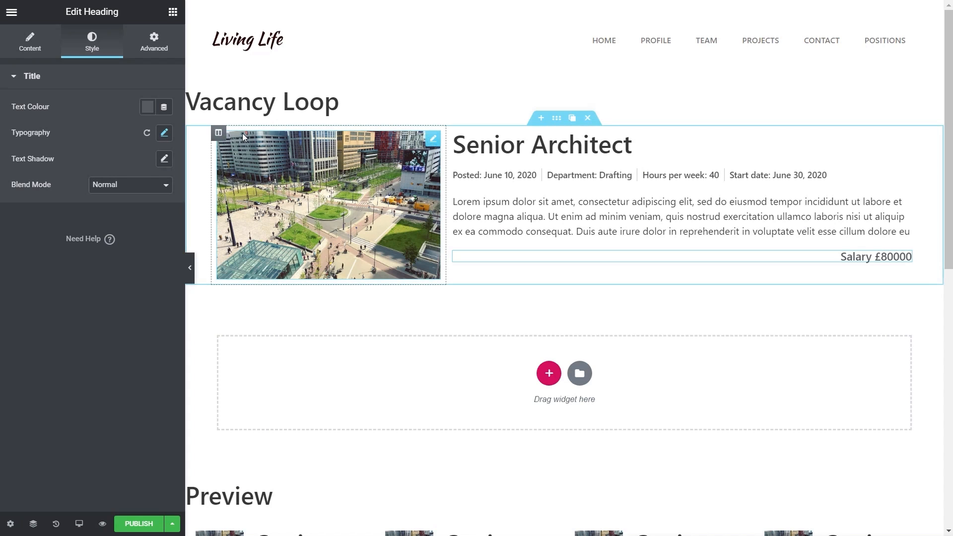
click(219, 133)
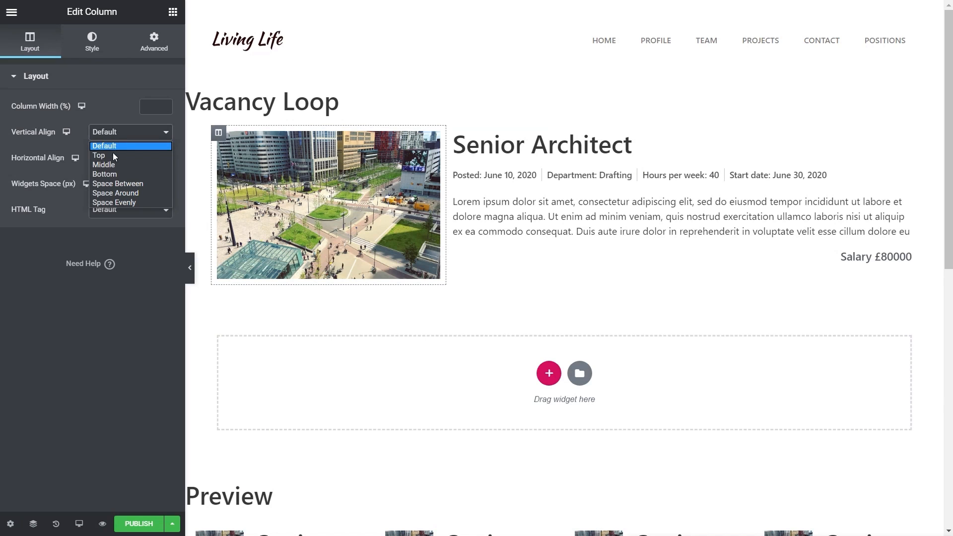
click(105, 165)
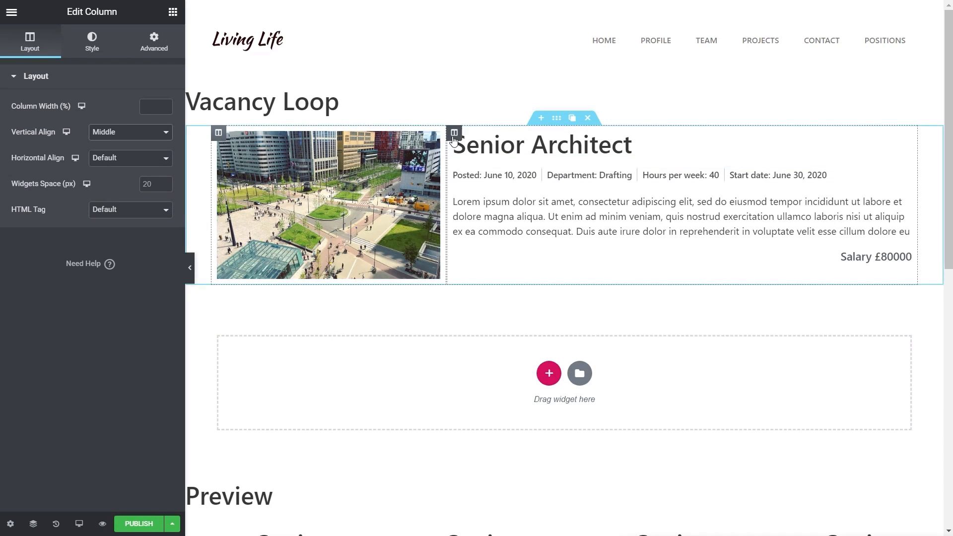
click(454, 139)
click(113, 132)
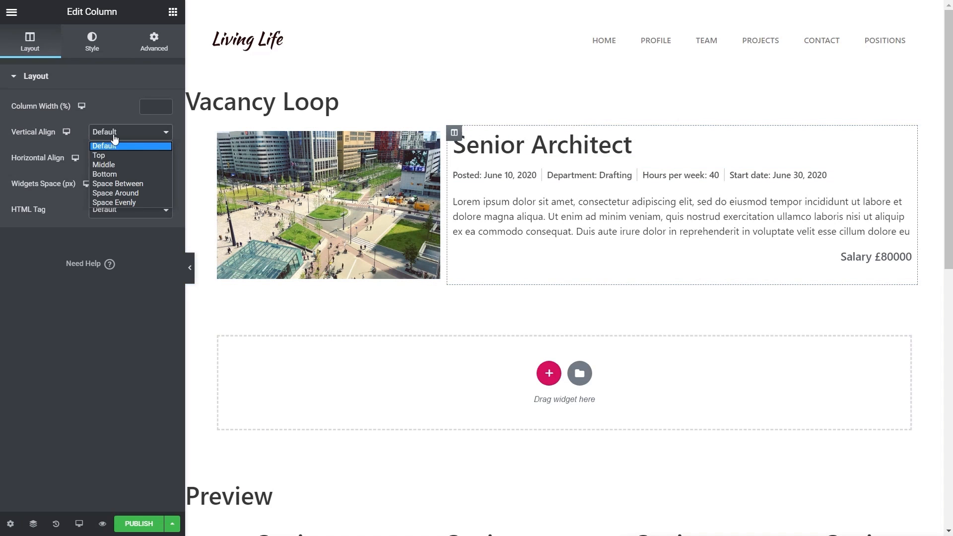
click(112, 164)
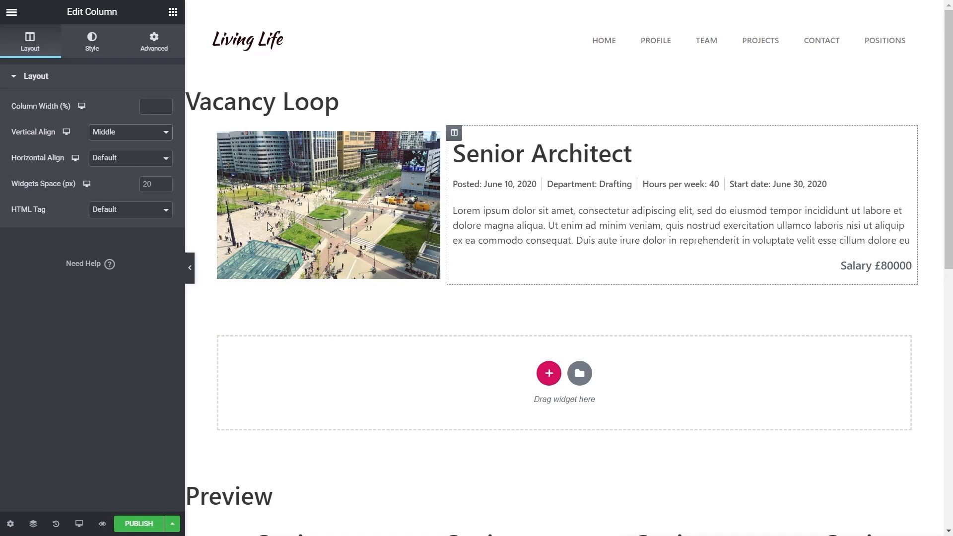
Step: Give the image column a classic background in light grey #F9F9F9 and copy the colour code
click(219, 132)
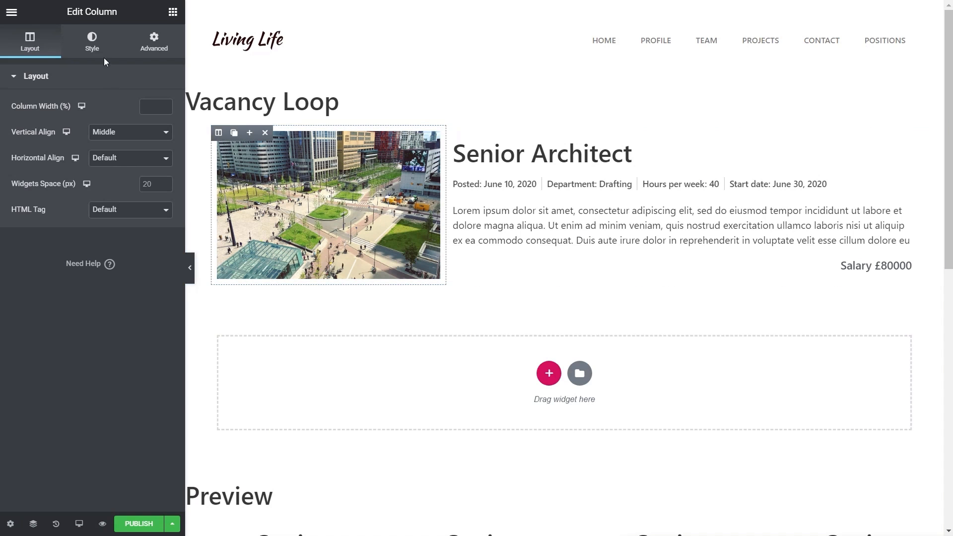
click(93, 42)
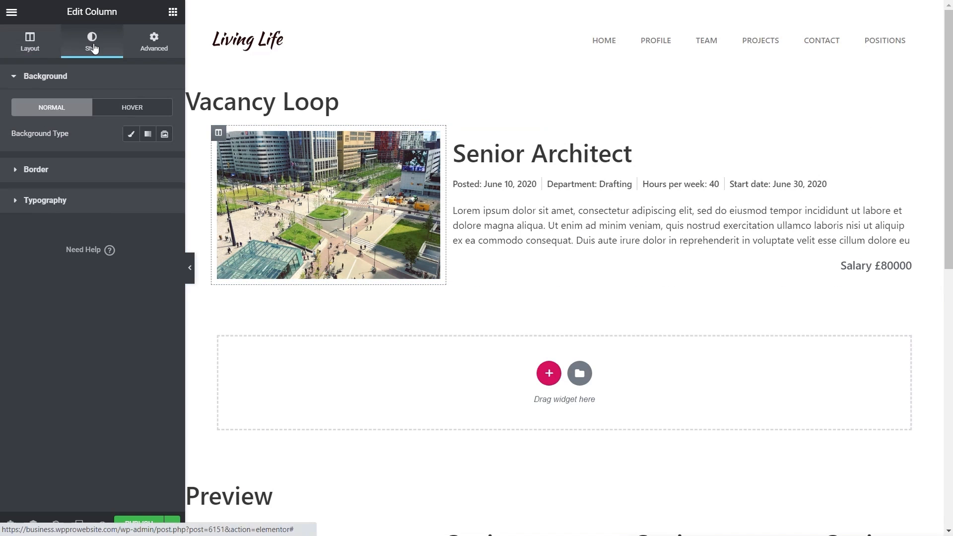
click(131, 135)
click(147, 159)
drag(78, 214, 77, 211)
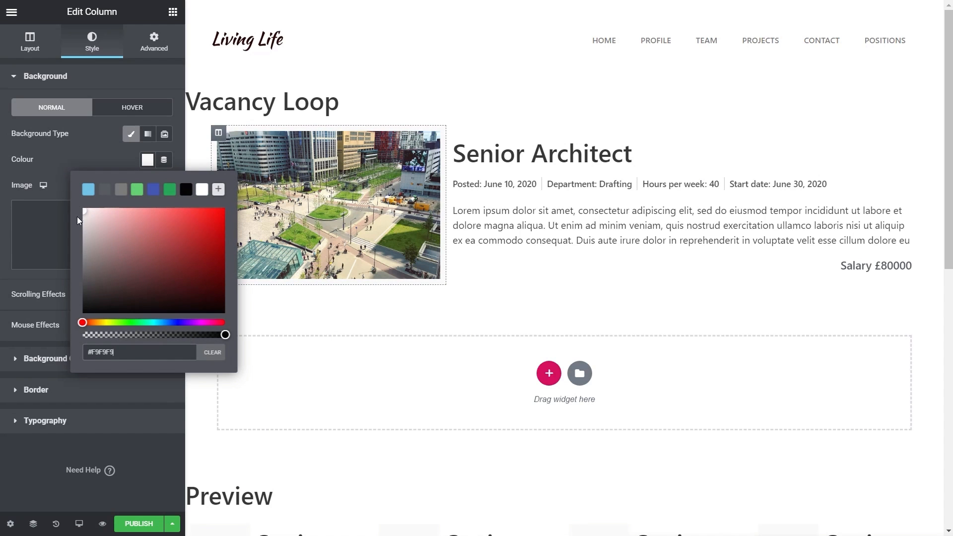
drag(118, 353, 78, 354)
key(ctrl+c)
Step: Apply the copied background colour #F9F9F9 to the text column and publish the template without display conditions
click(455, 133)
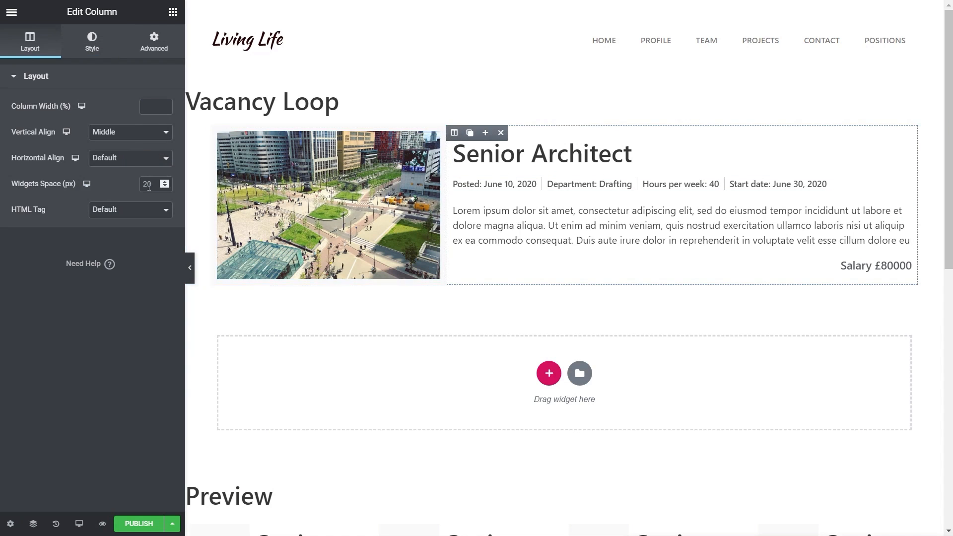
click(98, 51)
click(131, 134)
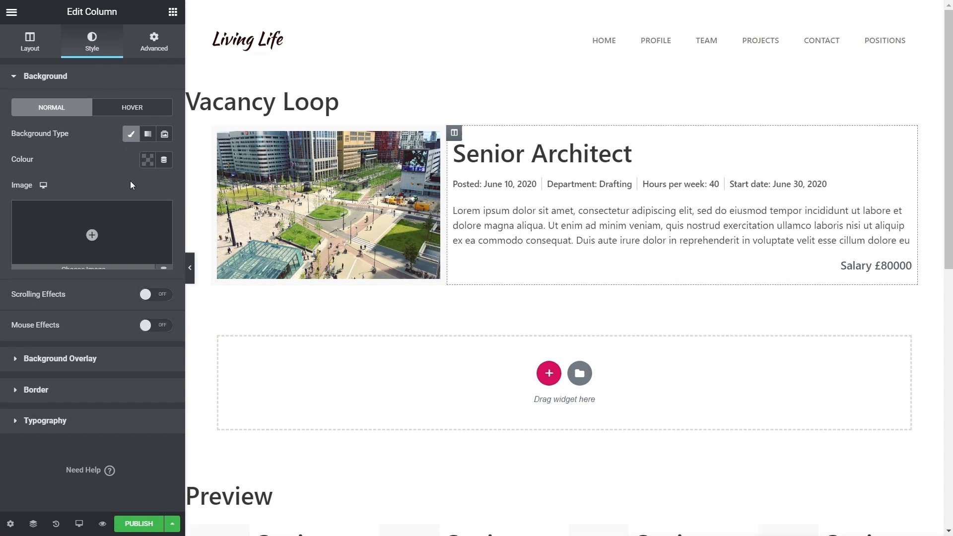
click(147, 159)
key(ctrl+v)
click(30, 461)
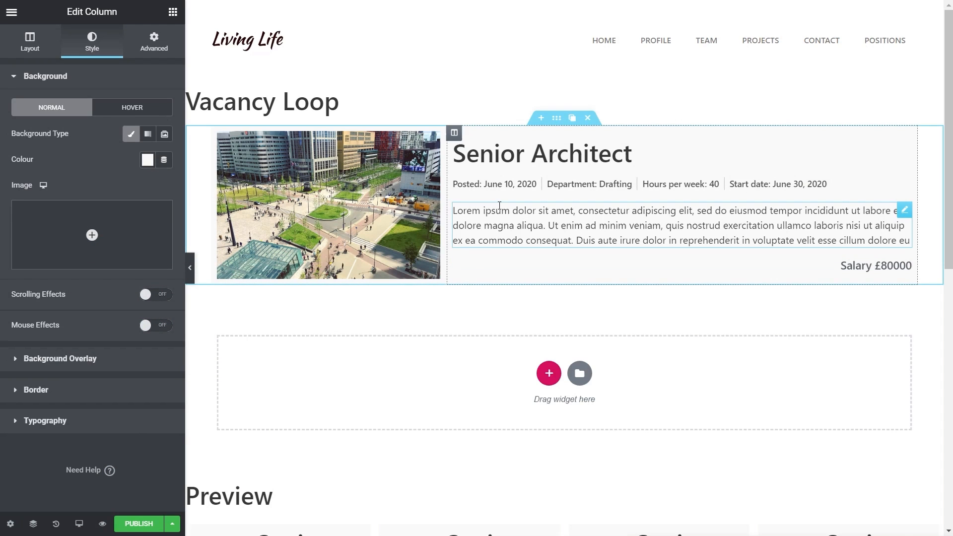
click(132, 525)
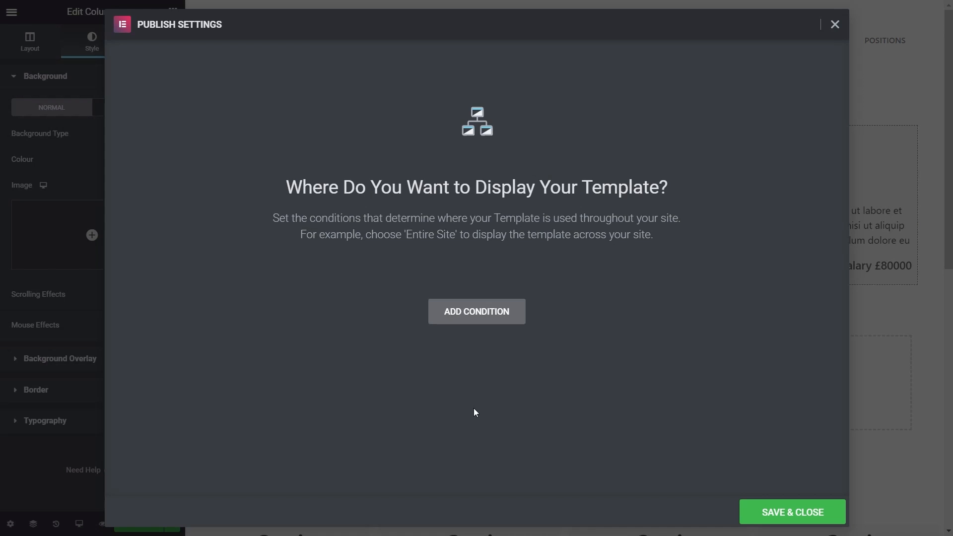
click(793, 512)
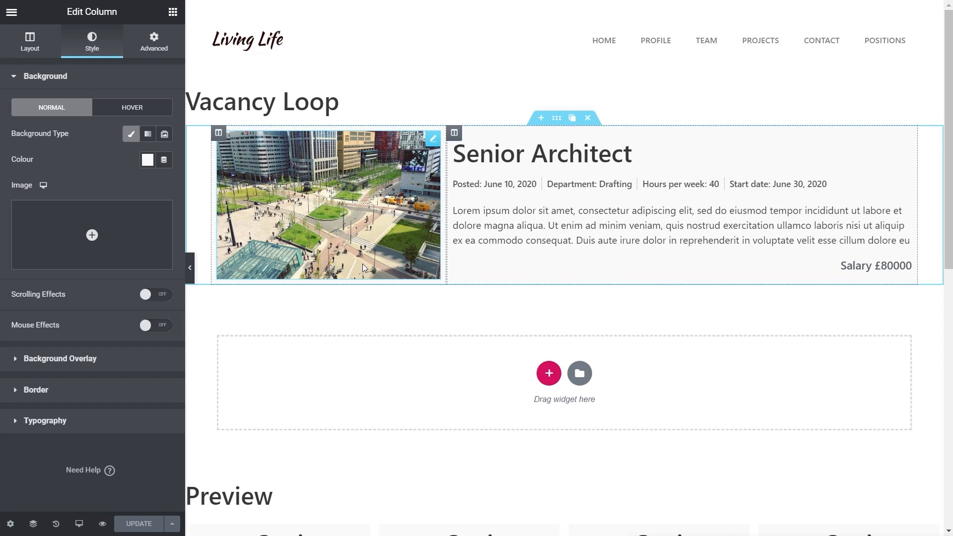
Step: Link the featured image to a custom URL using the dynamic Post URL
click(263, 183)
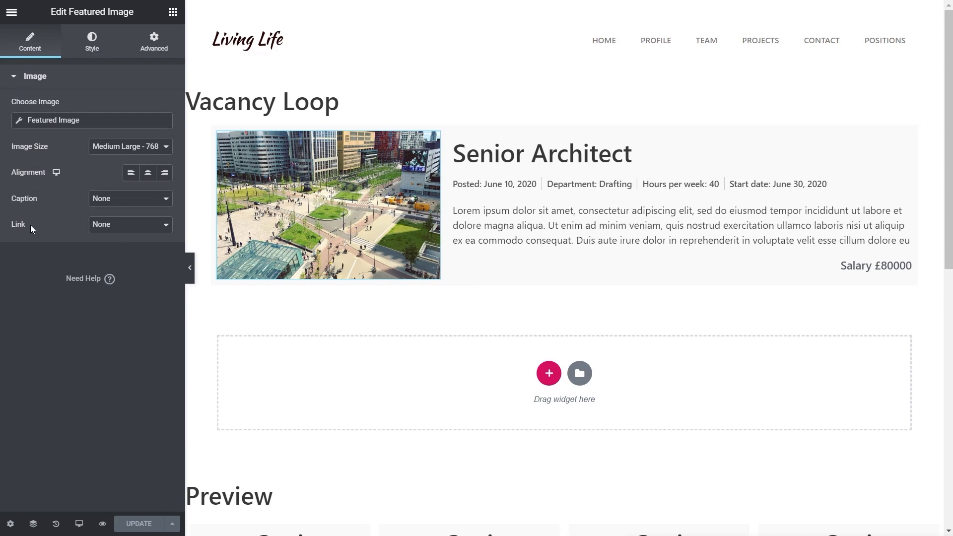
click(119, 226)
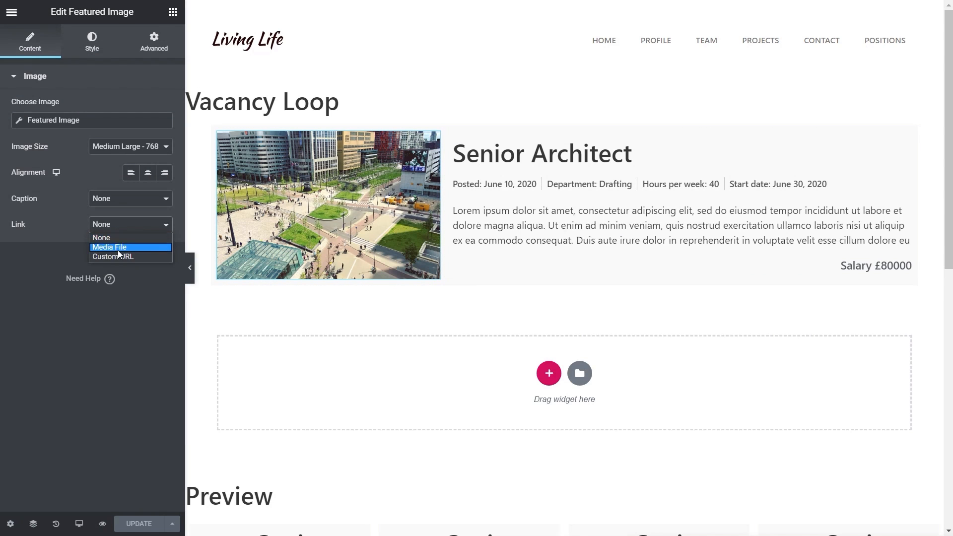
click(117, 256)
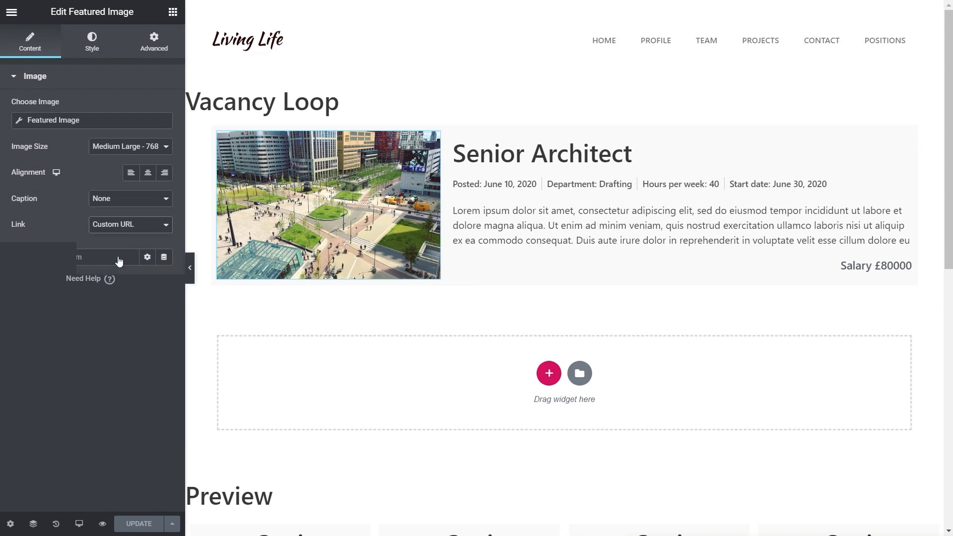
click(163, 260)
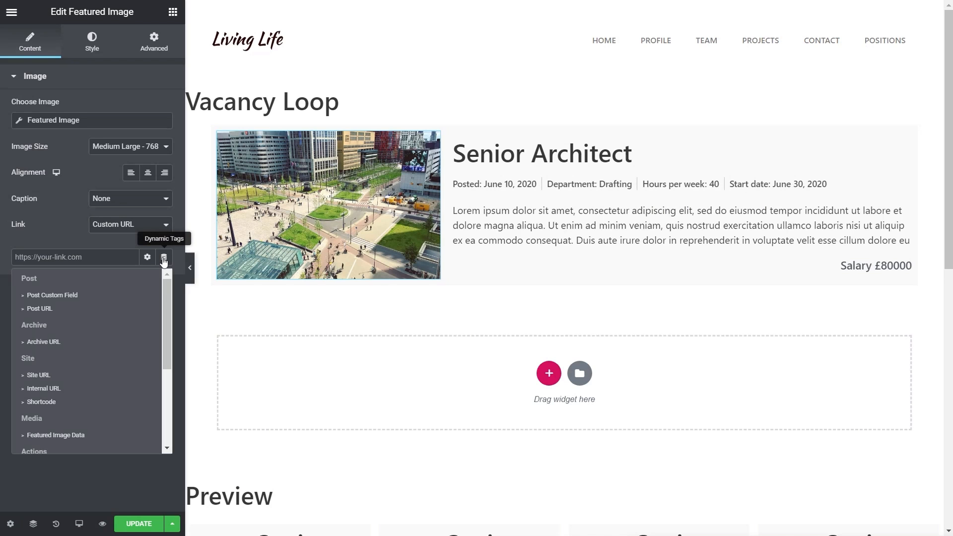
click(39, 309)
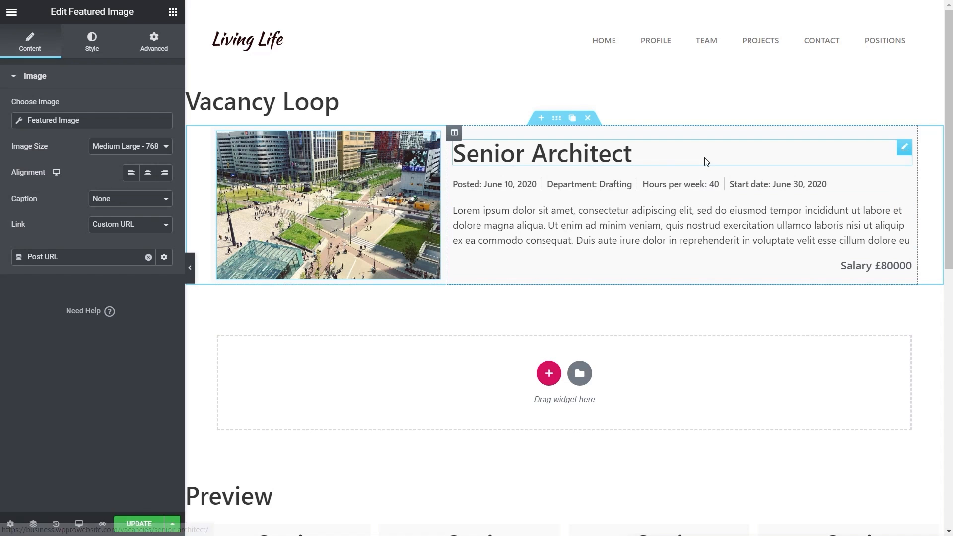
Step: Link the post title to the dynamic Post URL and save the updated template without display conditions
click(599, 149)
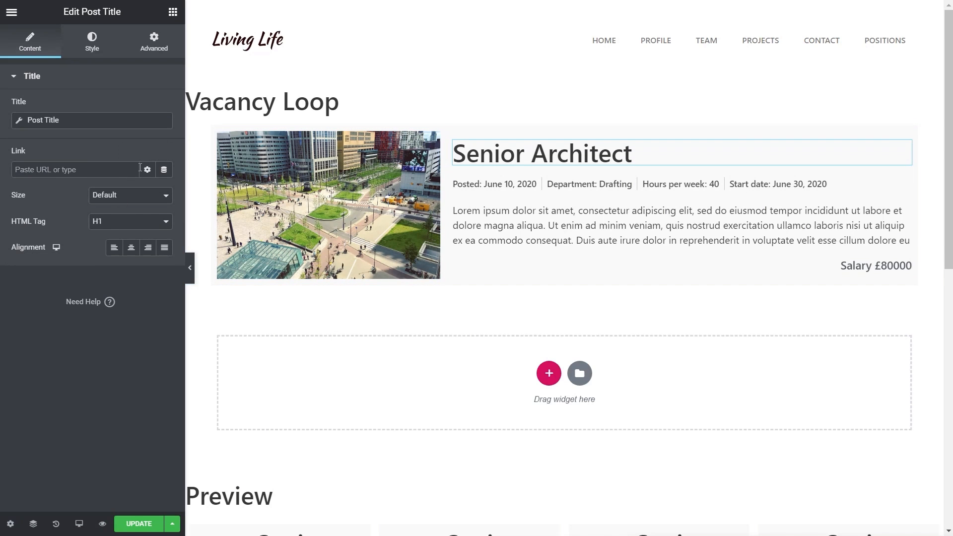
click(164, 170)
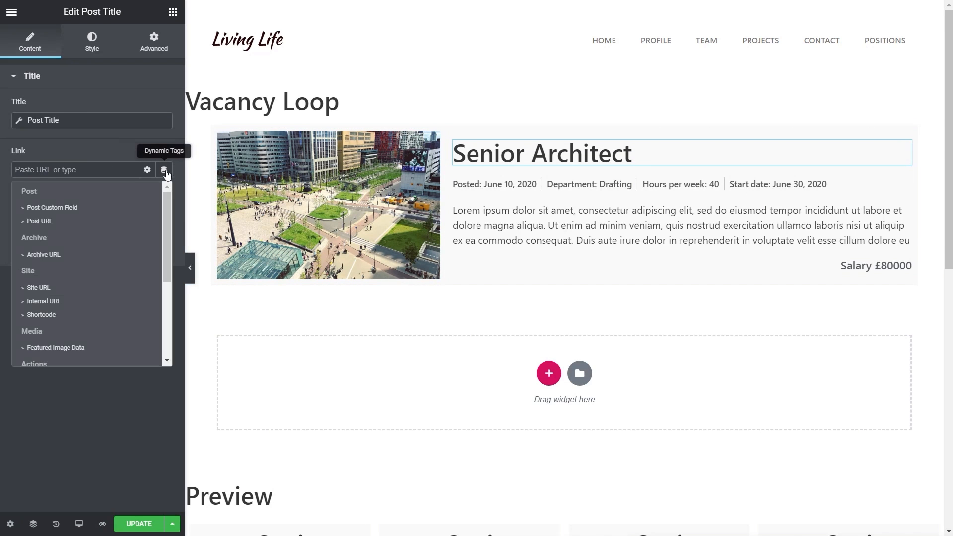
click(48, 223)
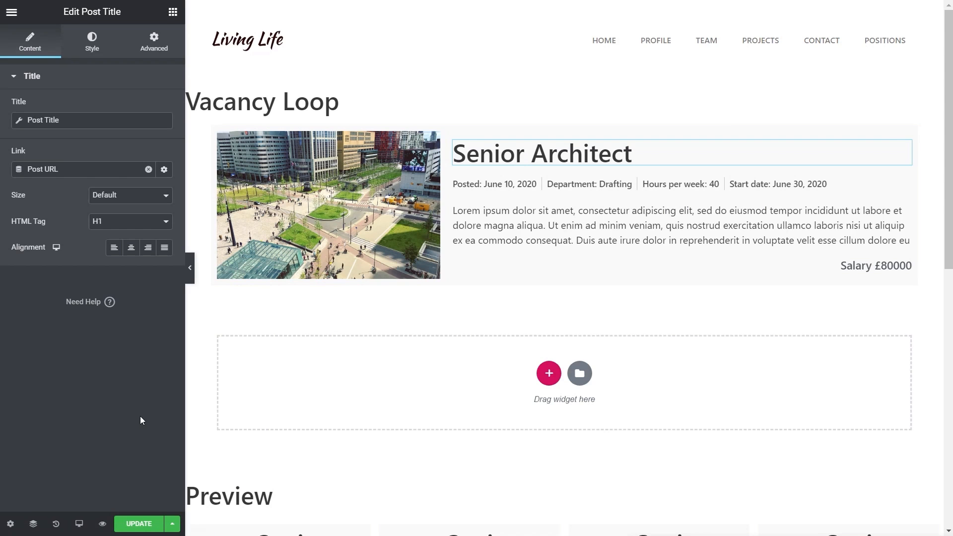
click(137, 524)
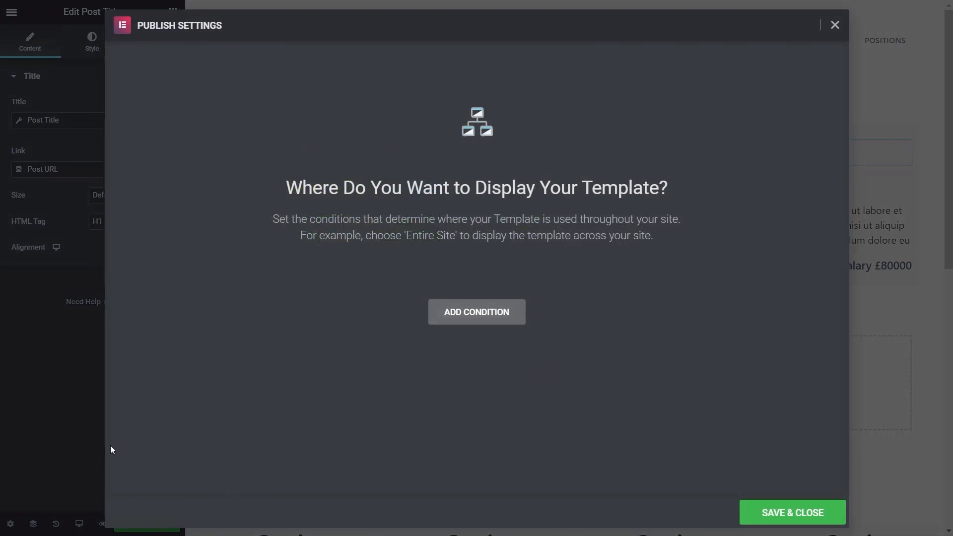
click(789, 513)
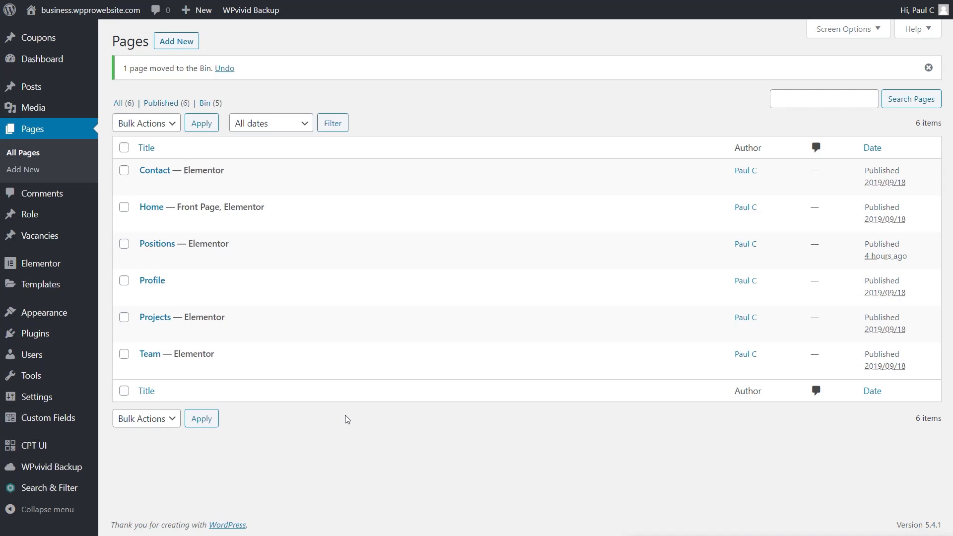
Step: Create a new WordPress page titled "Current Vacancies" and publish it
click(183, 46)
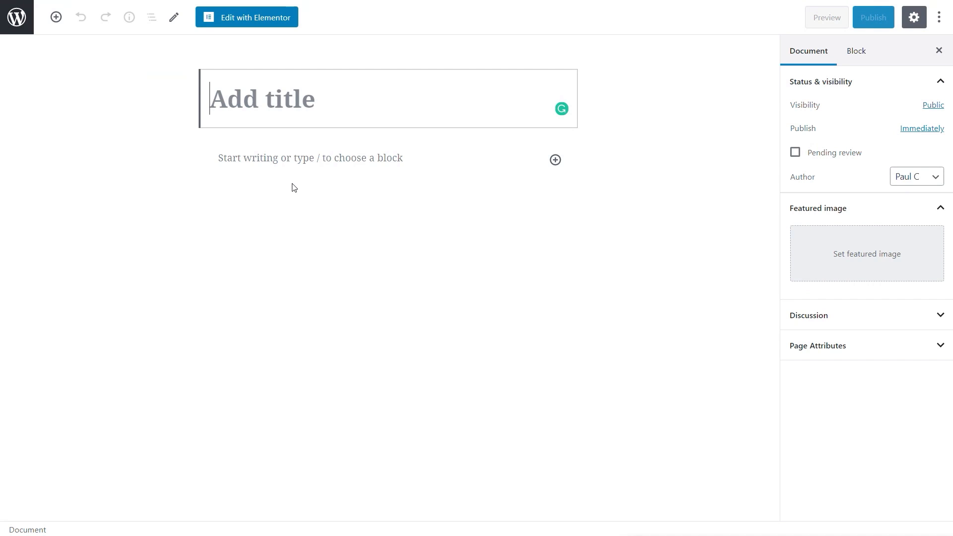
text(Current Vacancies)
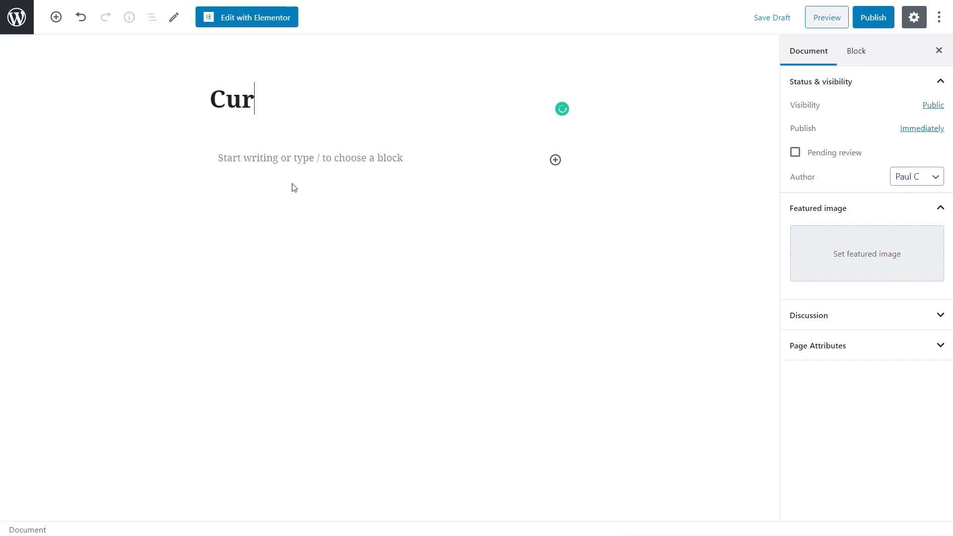
click(866, 22)
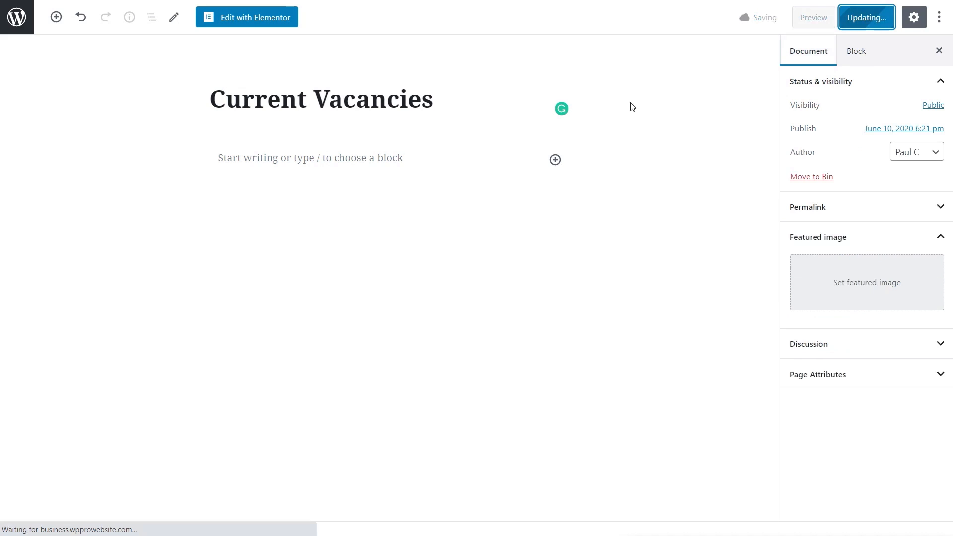
Step: Open the Current Vacancies page in Elementor and hide its page title
click(252, 22)
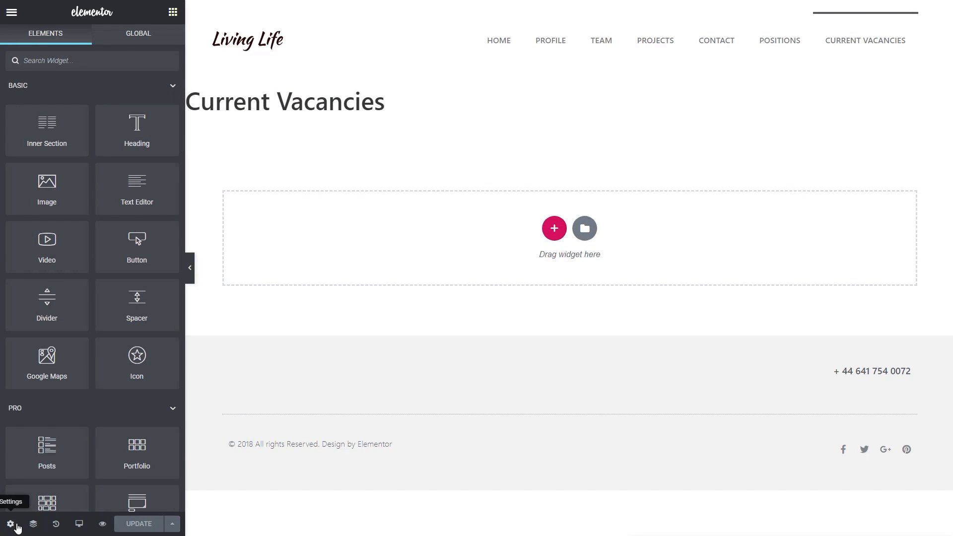
click(22, 527)
click(163, 263)
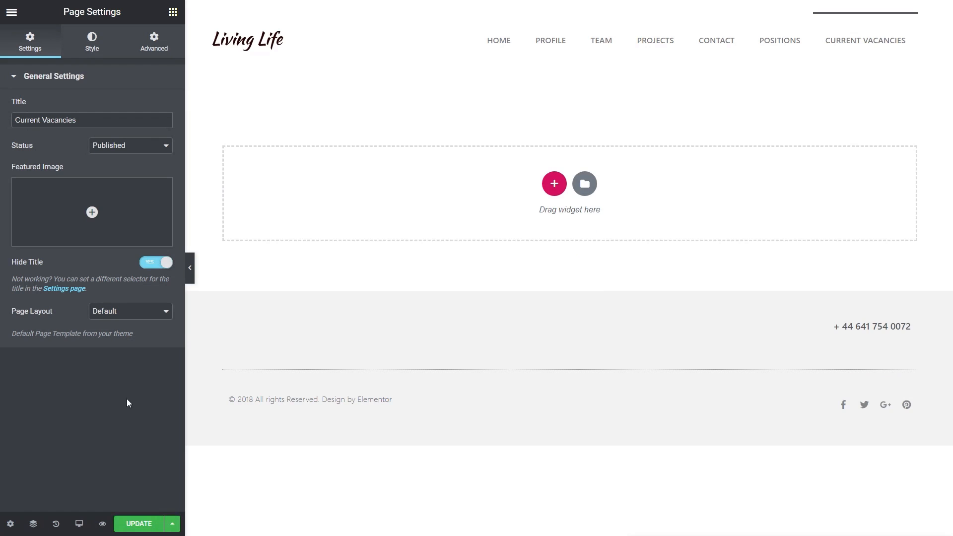
Step: Add a Posts widget to the empty section of the Current Vacancies page
click(172, 13)
scroll(103, 349, down, 2)
scroll(103, 349, down, 3)
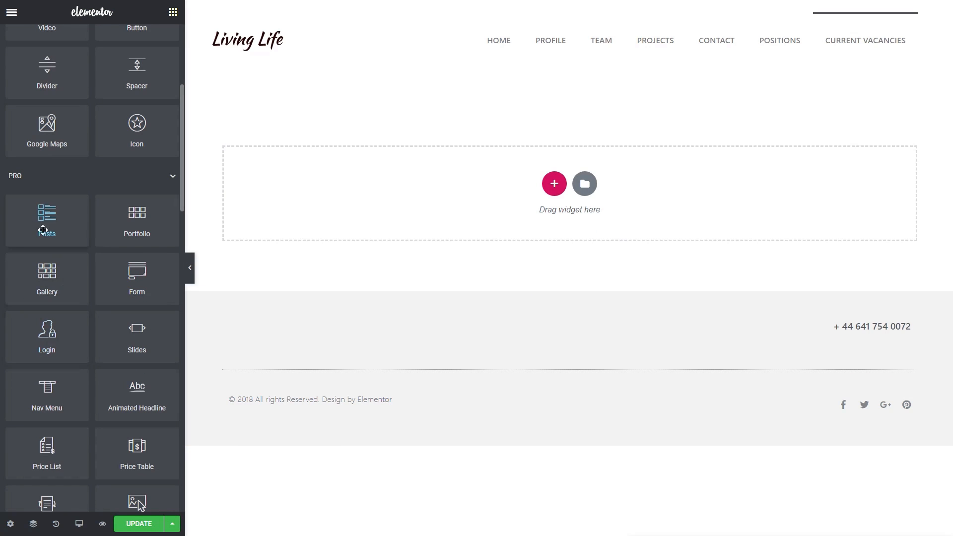
drag(33, 230, 305, 263)
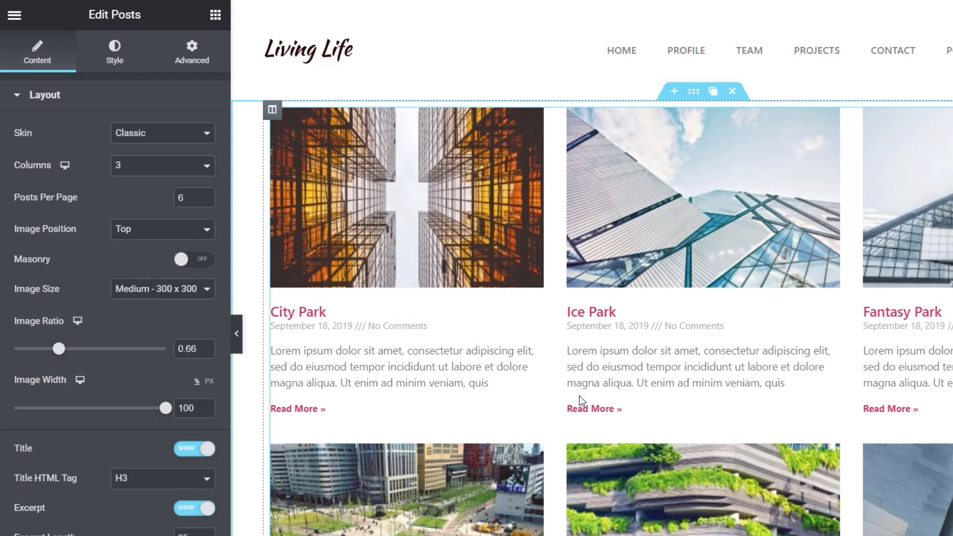
Step: Set the Posts widget's query source to Vacancies
scroll(117, 430, down, 8)
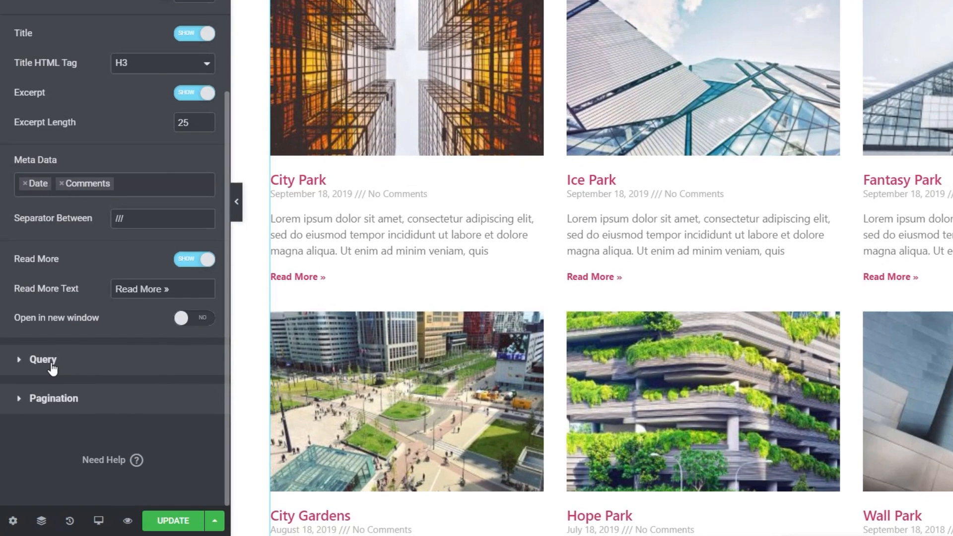
click(52, 368)
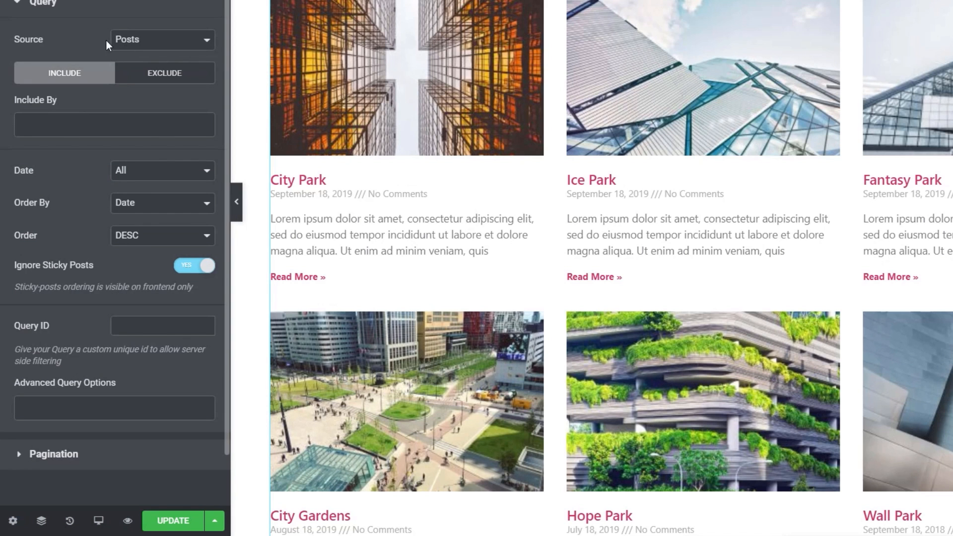
click(138, 43)
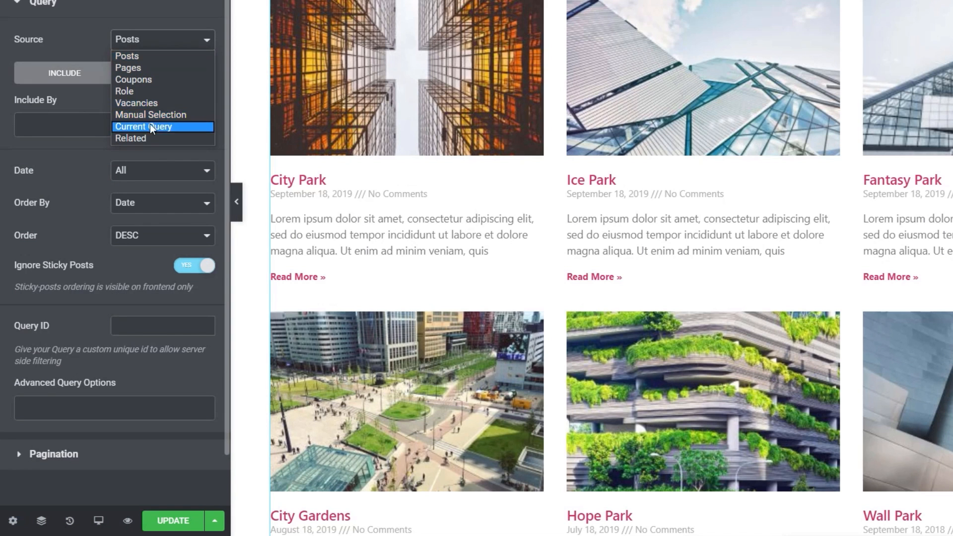
click(156, 103)
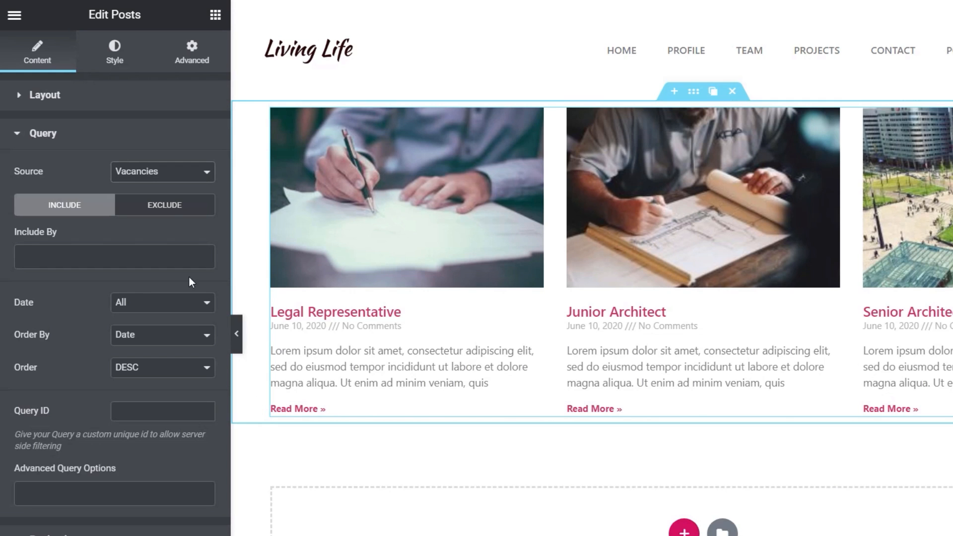
Step: Switch the Posts widget to the Custom skin and choose Vacancy Loop as its default template
click(52, 99)
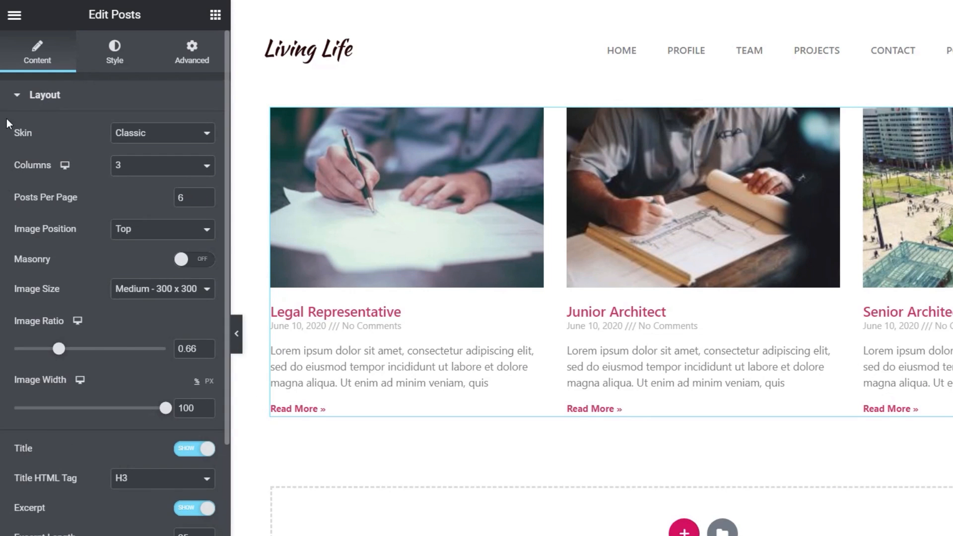
click(158, 136)
click(145, 185)
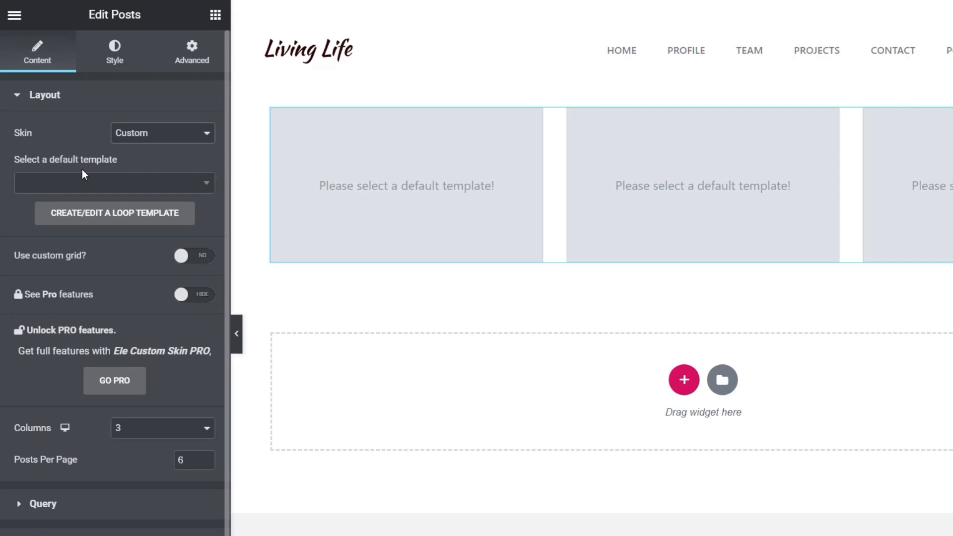
click(64, 188)
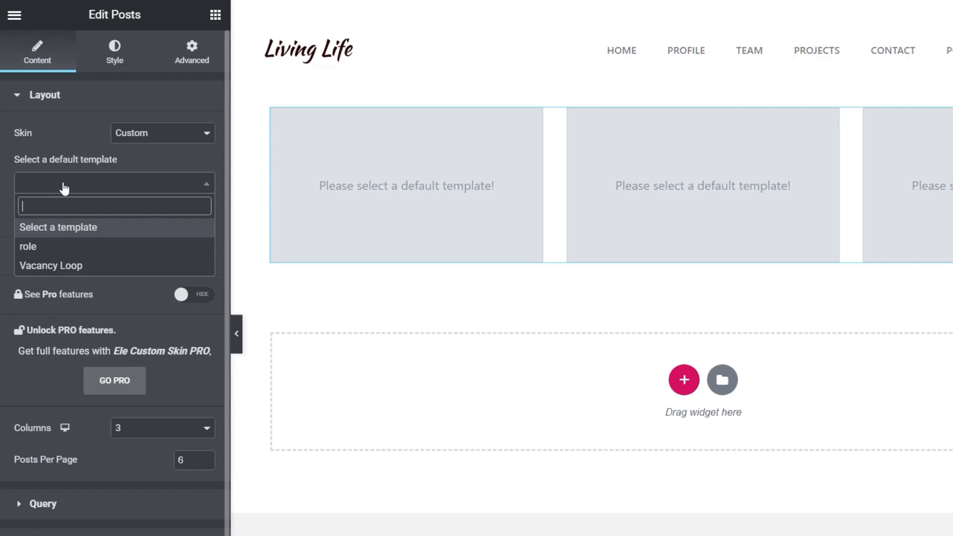
click(54, 267)
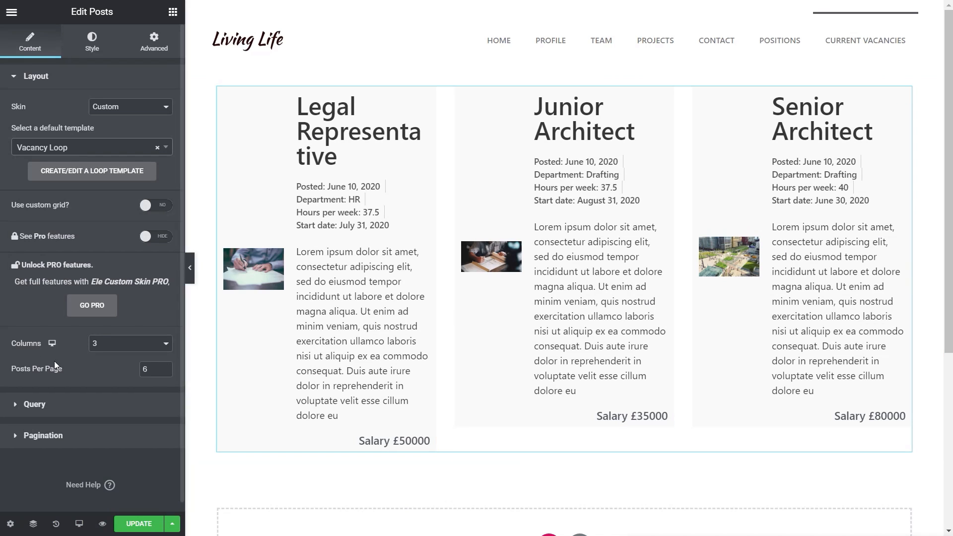
Step: Set the vacancy listing to 1 column and check the resulting layout
click(114, 348)
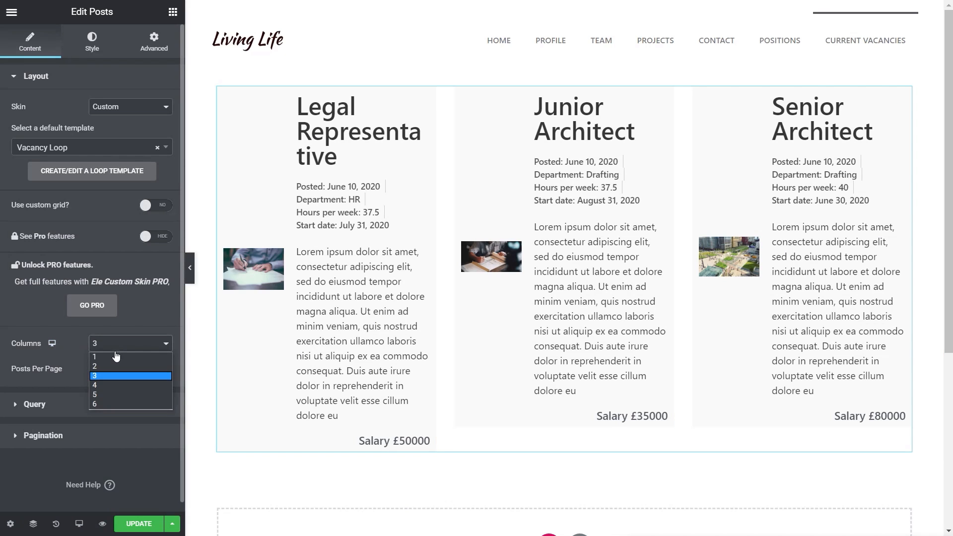
click(113, 356)
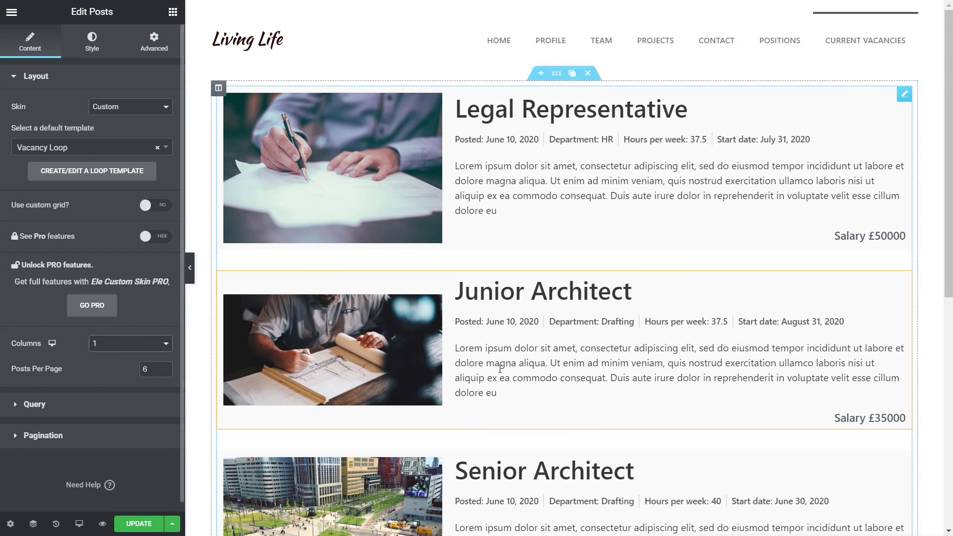
scroll(542, 370, down, 5)
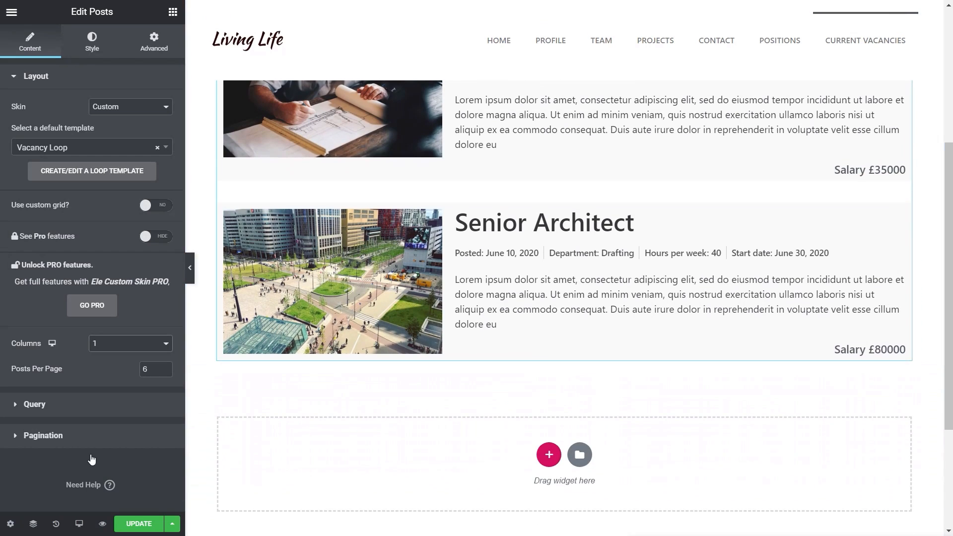
Step: Set the listing's pagination to Numbers + Previous/Next and update the page
click(45, 435)
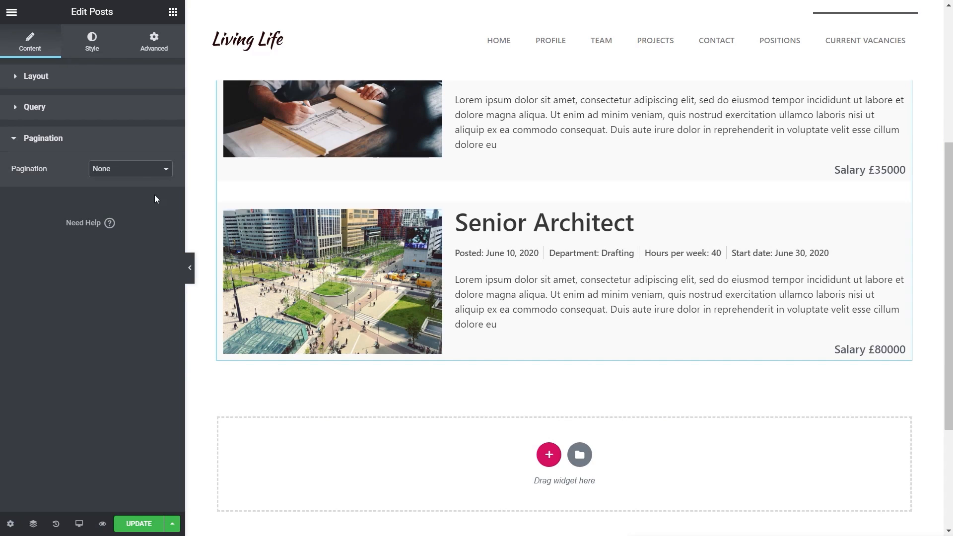
click(158, 171)
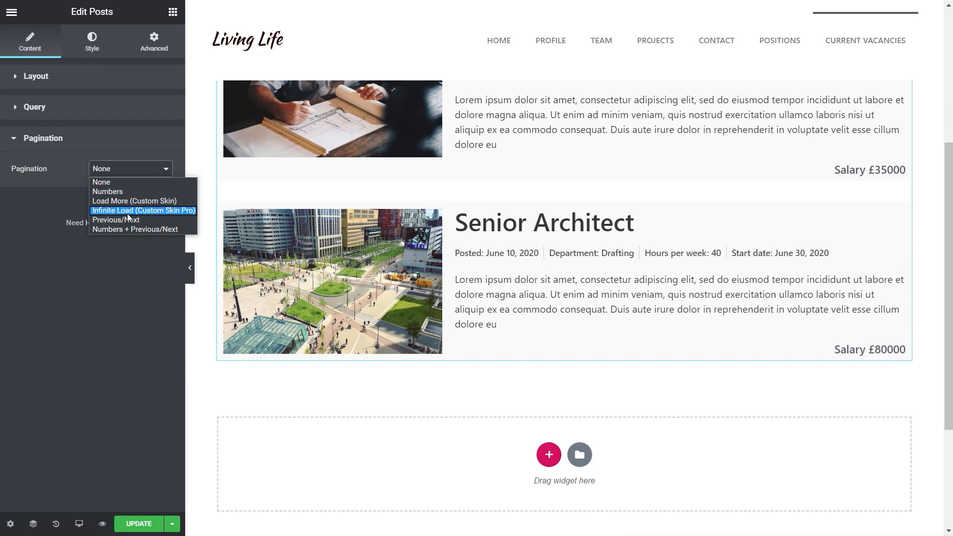
click(125, 228)
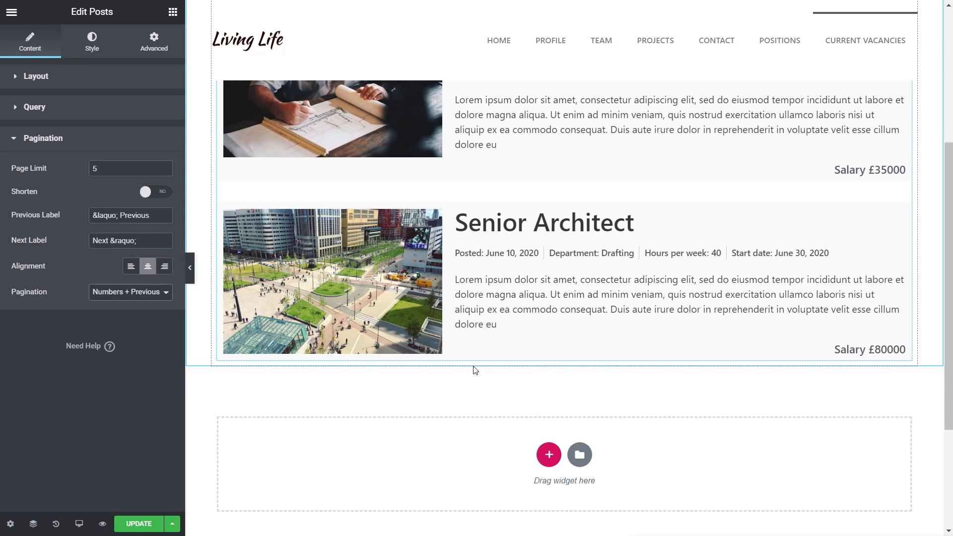
scroll(395, 372, up, 5)
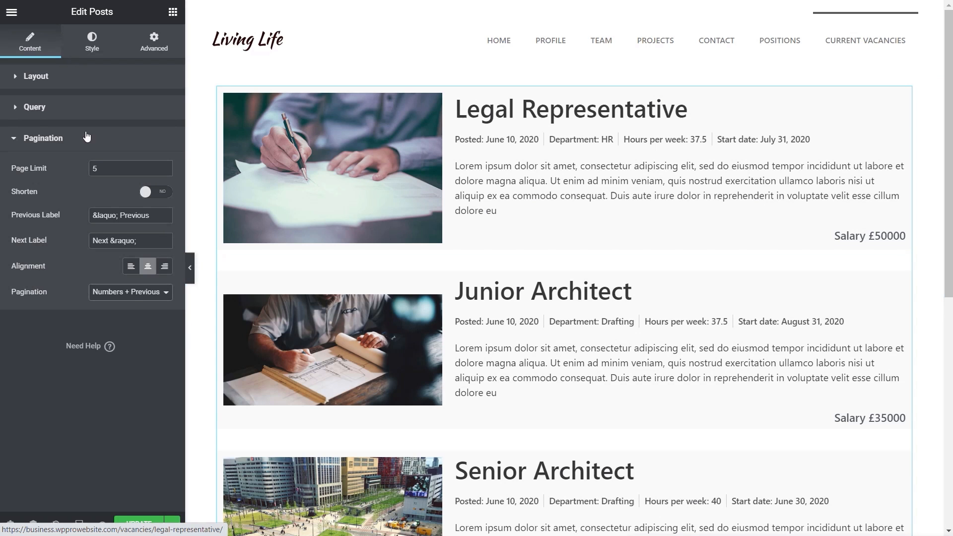
click(34, 77)
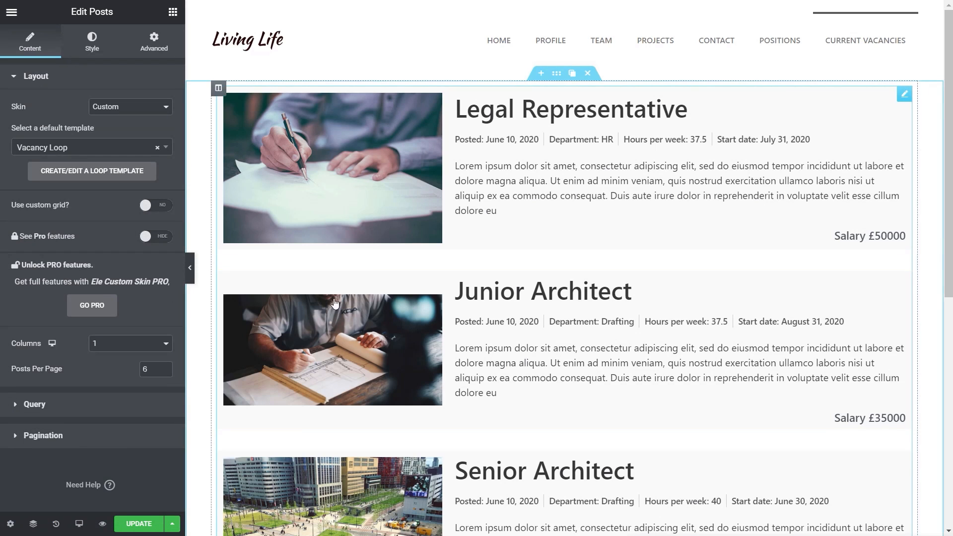
click(137, 527)
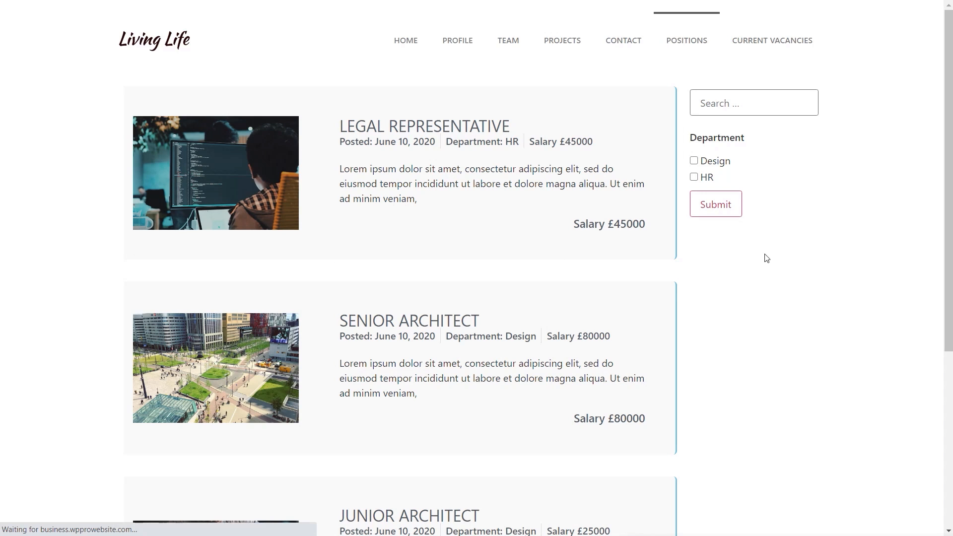
Step: View the live Current Vacancies page, open the Legal Representative vacancy from its image, and return to the listing
click(766, 44)
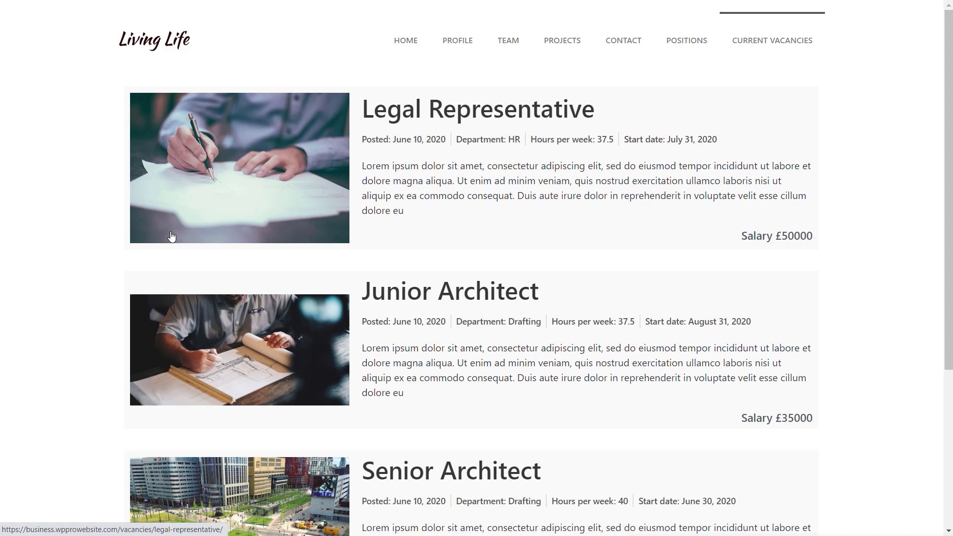
click(245, 147)
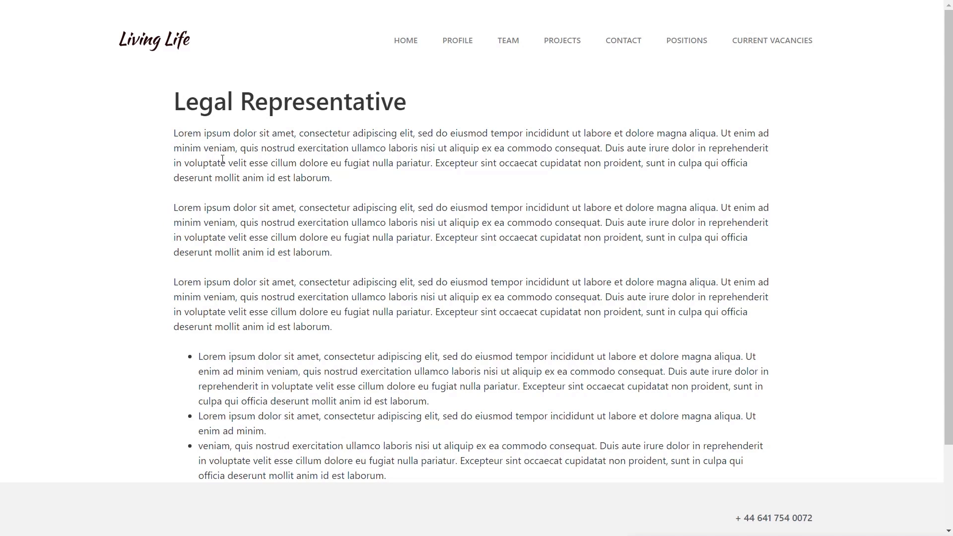
key(alt+Left)
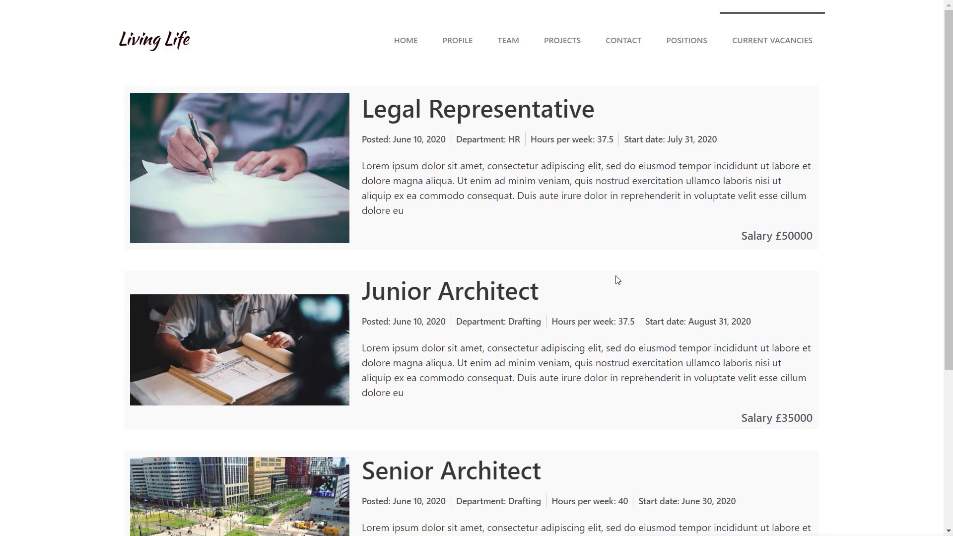
Step: Exit the Elementor editor to the WordPress dashboard and open the Theme Builder's Single templates
click(118, 1)
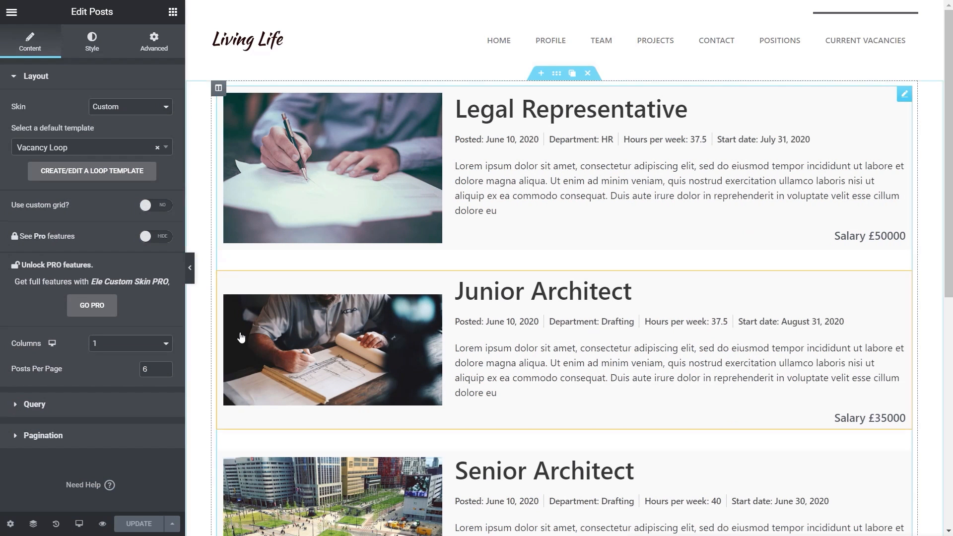
click(11, 12)
click(64, 362)
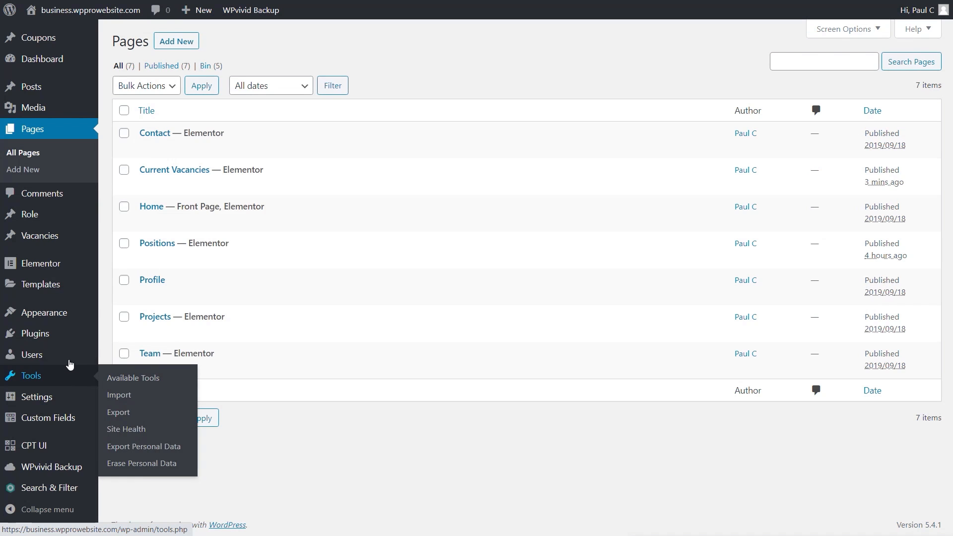
mouse_move(66, 287)
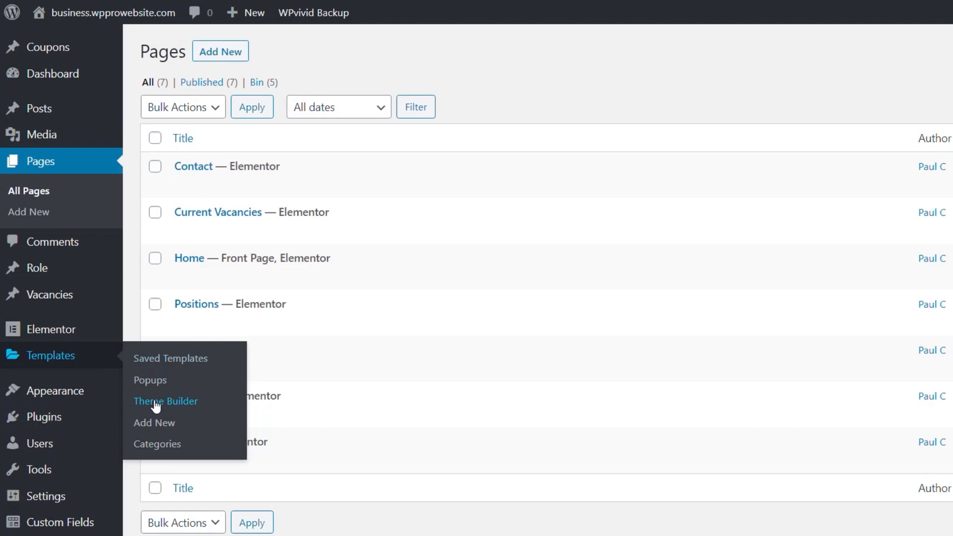
click(155, 404)
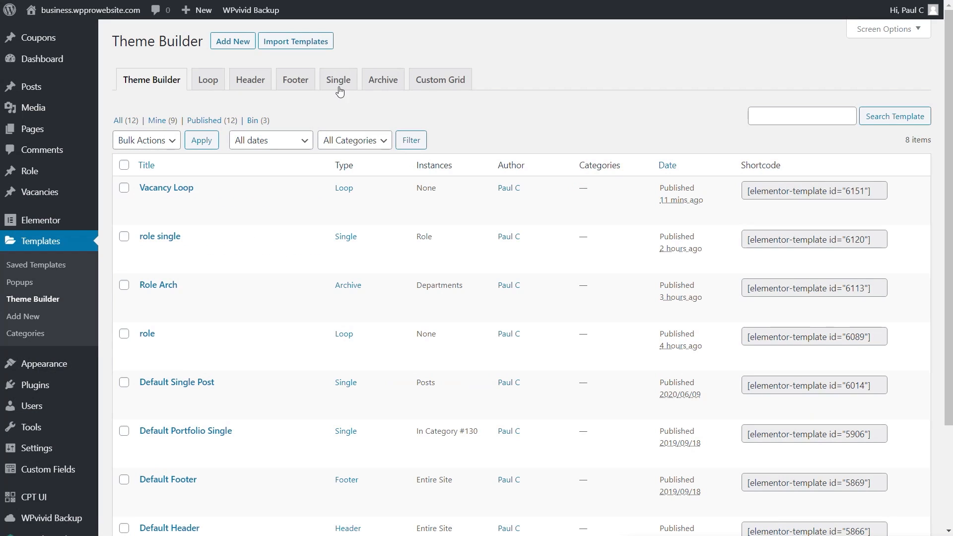
click(338, 87)
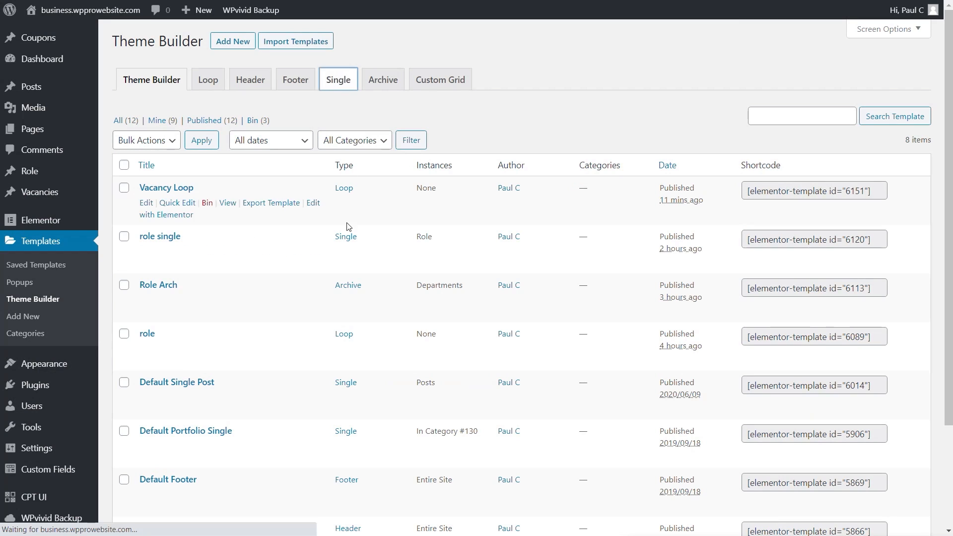
Step: Create a new Single template for the Vacancy post type named "Single Vacancy Template"
click(231, 42)
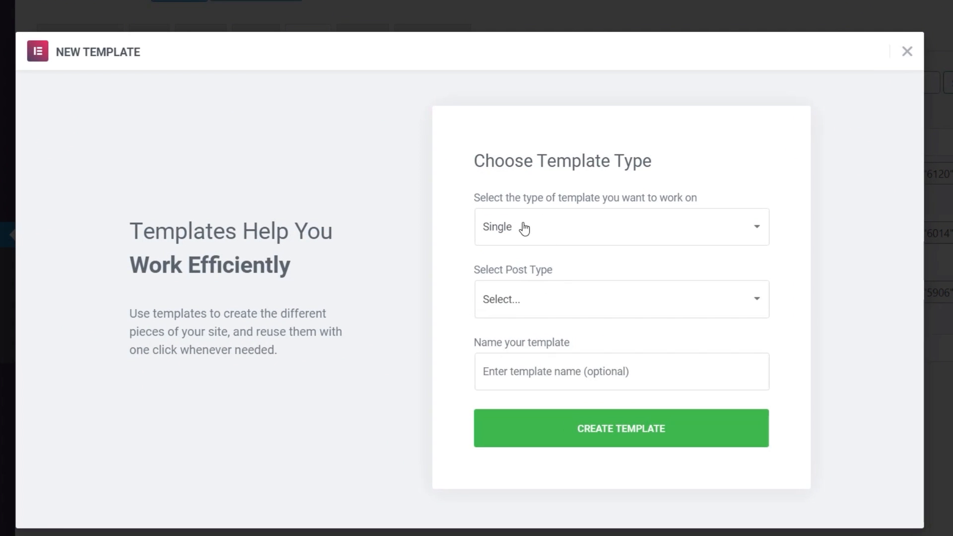
click(527, 307)
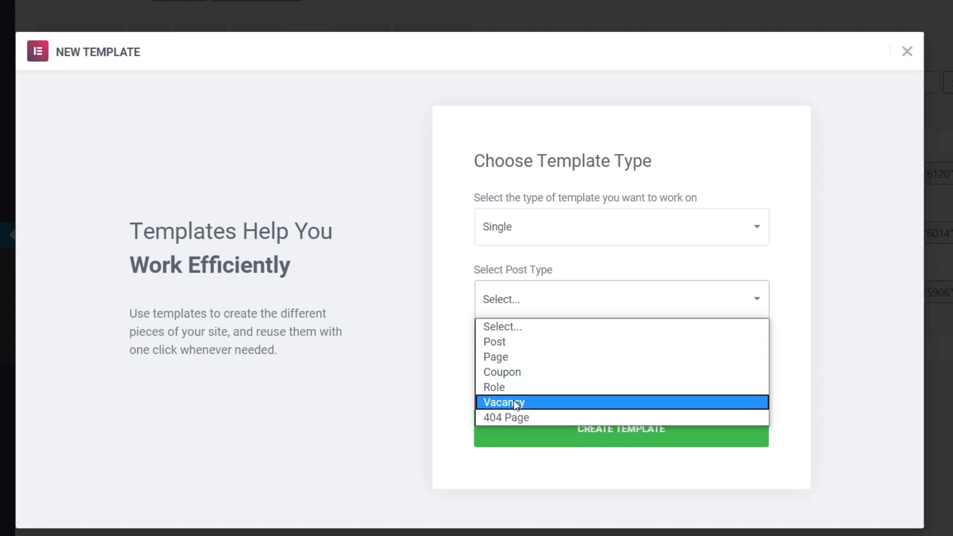
click(514, 403)
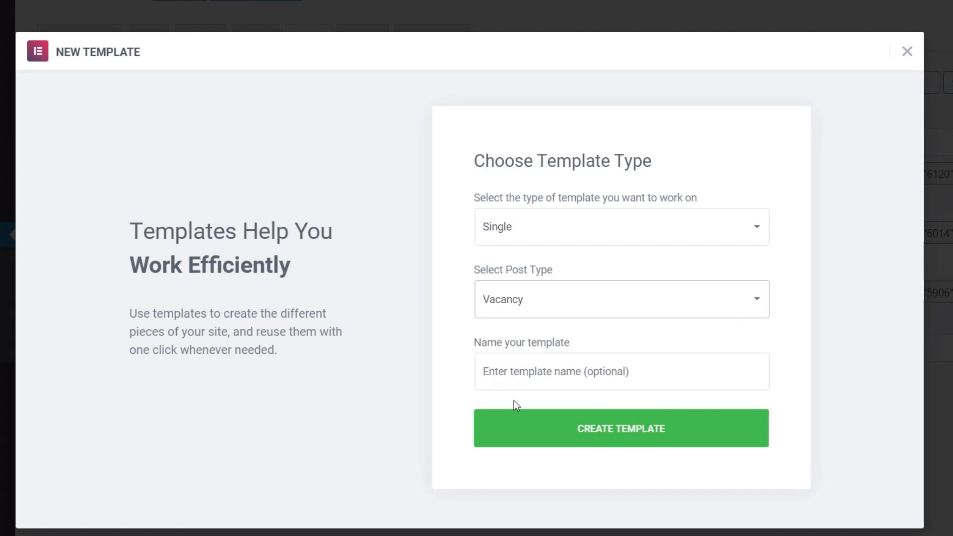
click(552, 367)
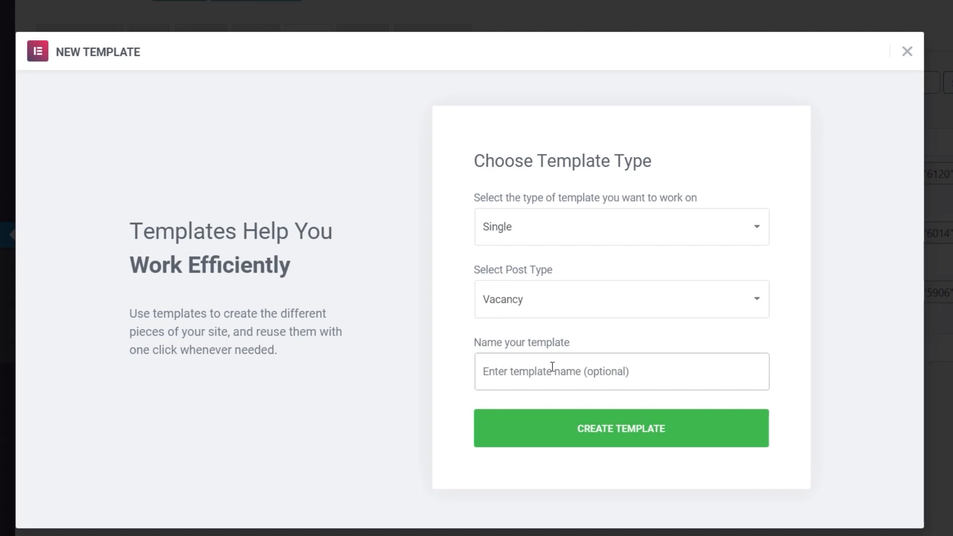
text(Single)
text( Vacanc)
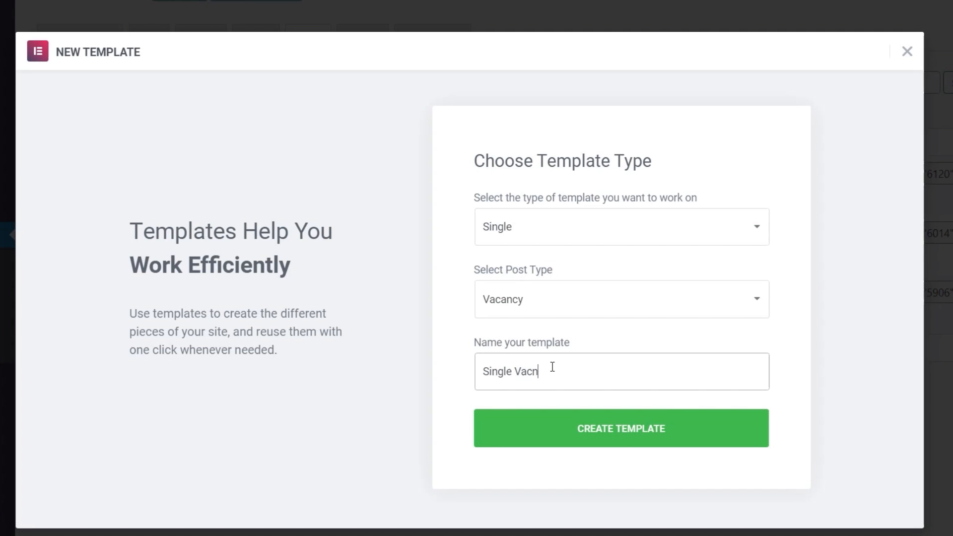
text(y Template)
click(640, 428)
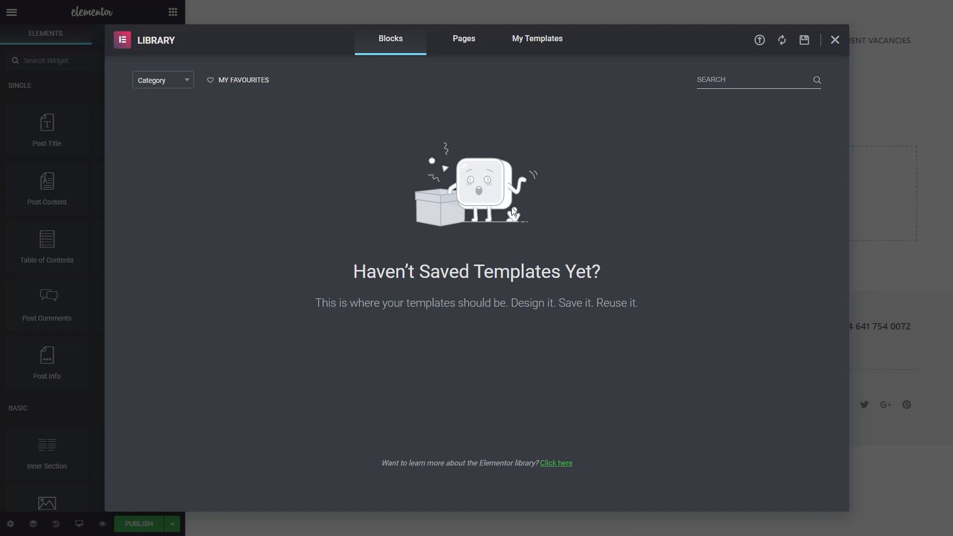
Step: Dismiss the template library and add a single-column section to the blank template
click(835, 40)
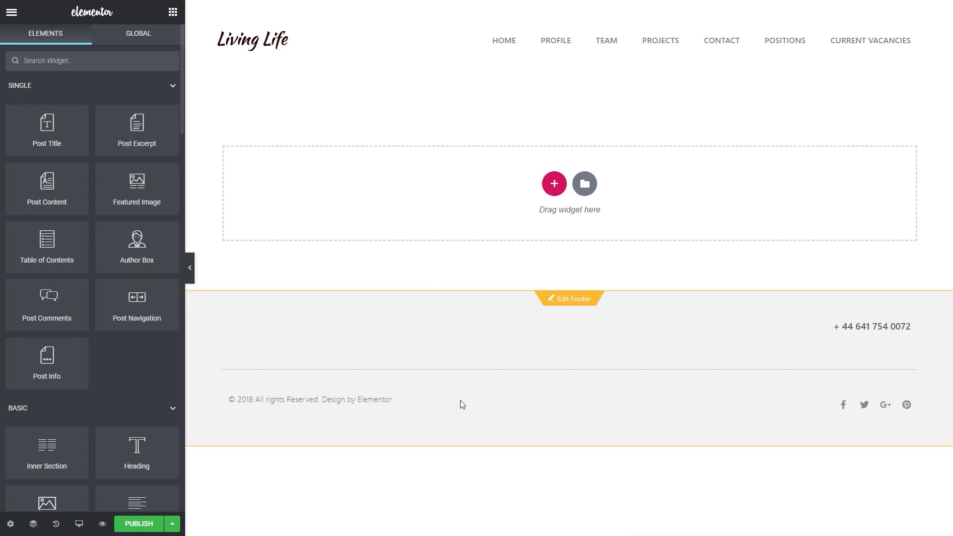
click(554, 184)
click(415, 223)
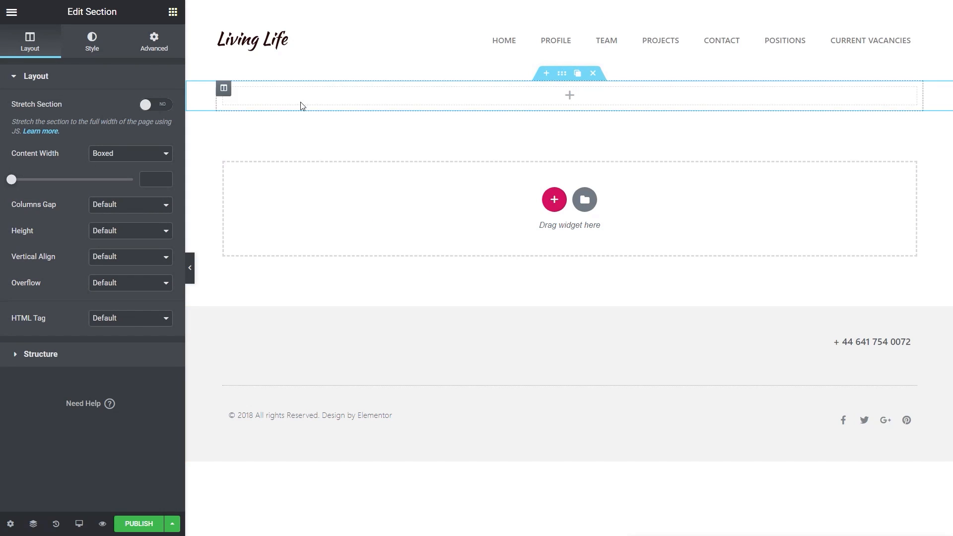
Step: Add a Featured Image widget to the empty section and set its image size to Full
click(171, 12)
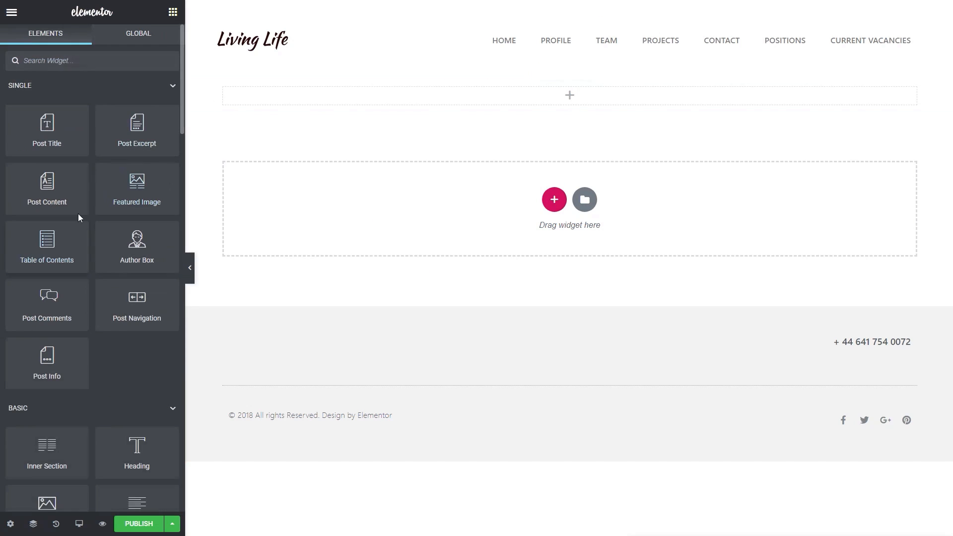
drag(143, 194, 548, 99)
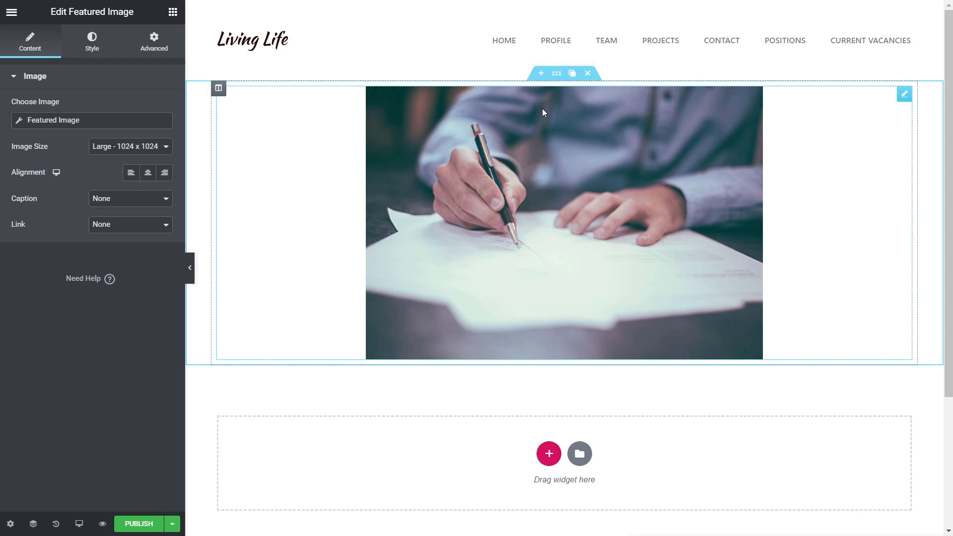
click(126, 148)
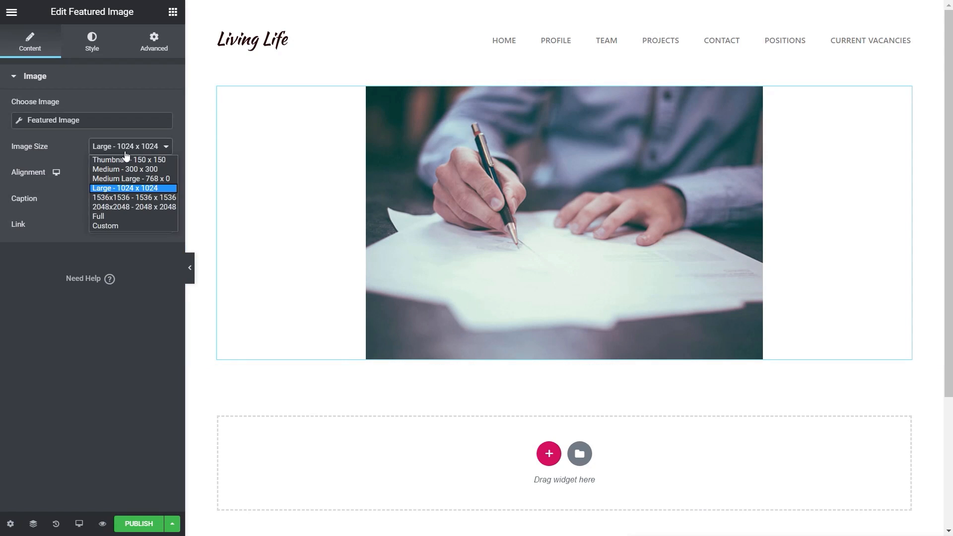
click(121, 219)
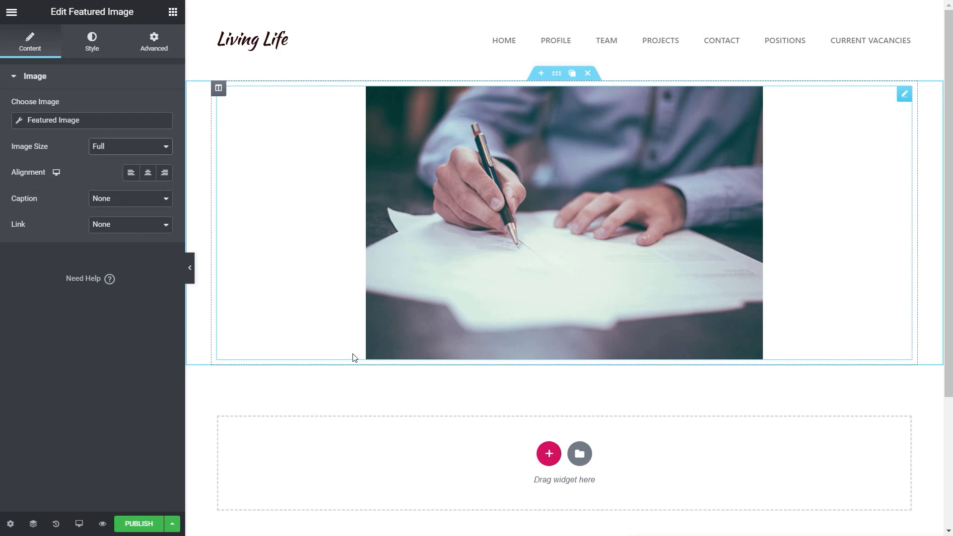
Step: Add a new single-column section below the featured image and give it unlinked top and bottom padding
click(549, 454)
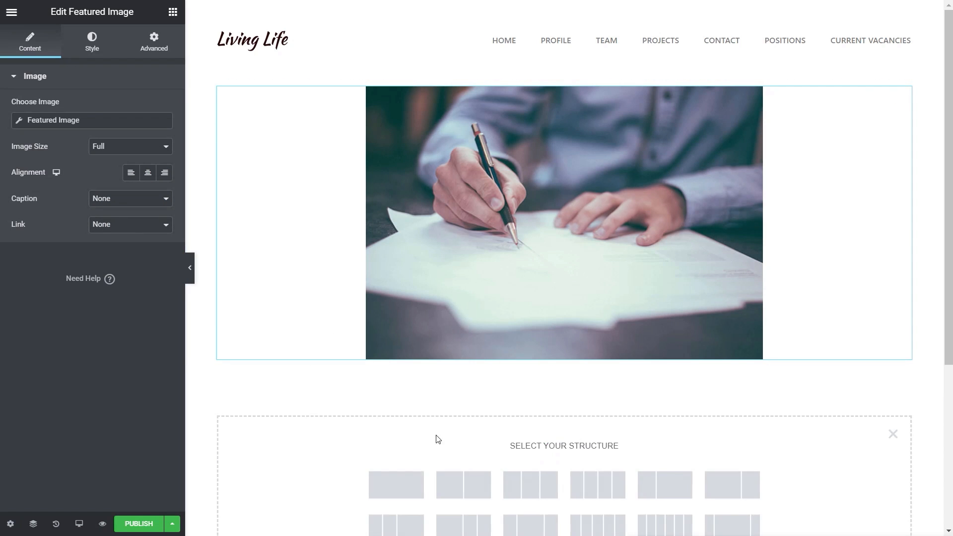
scroll(377, 427, down, 5)
click(417, 248)
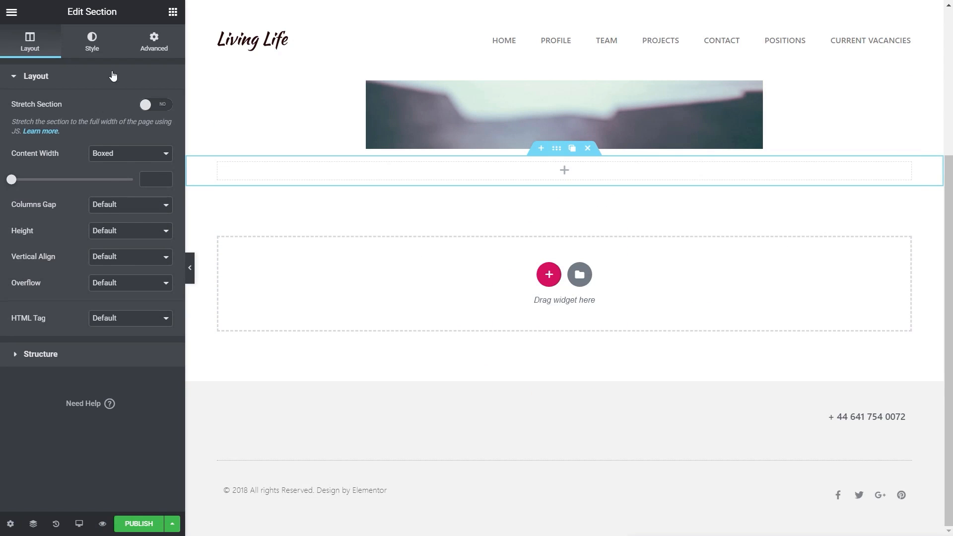
click(152, 44)
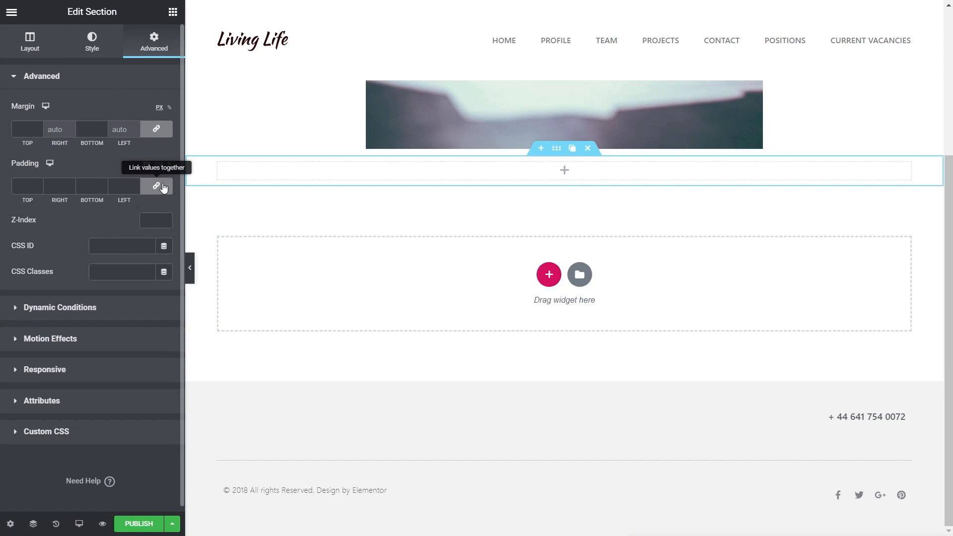
click(156, 185)
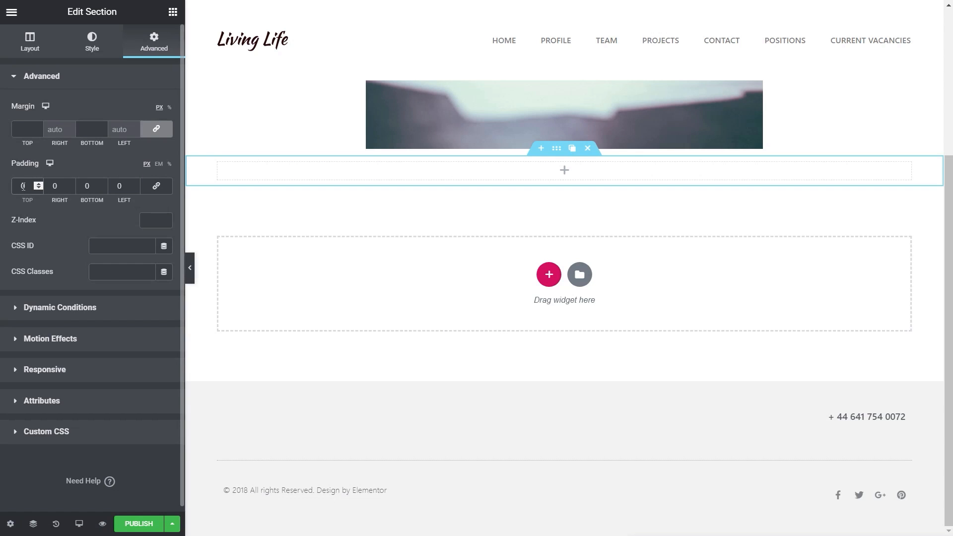
text(5)
click(86, 187)
text(5)
Step: Set the new section's boxed content width to 800
click(35, 56)
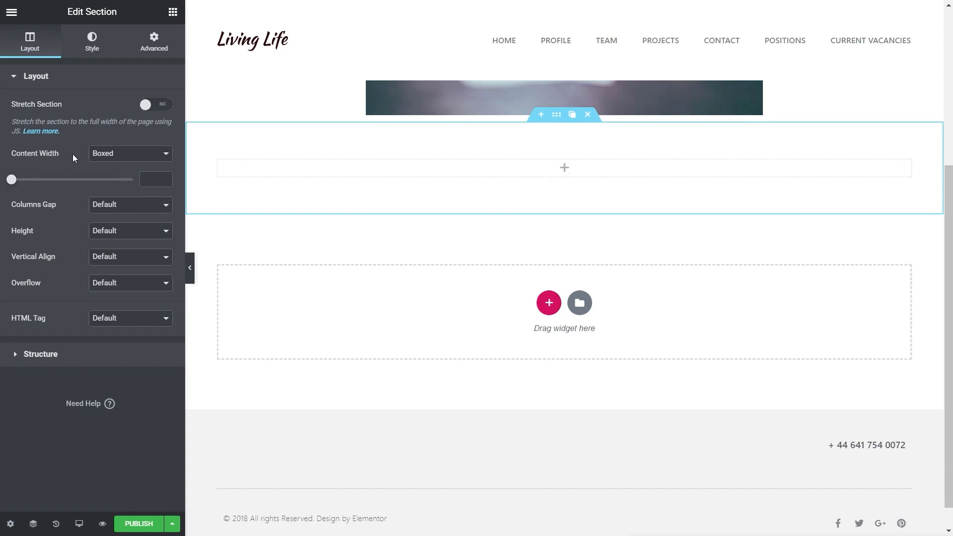
drag(12, 180, 45, 183)
click(164, 182)
click(165, 182)
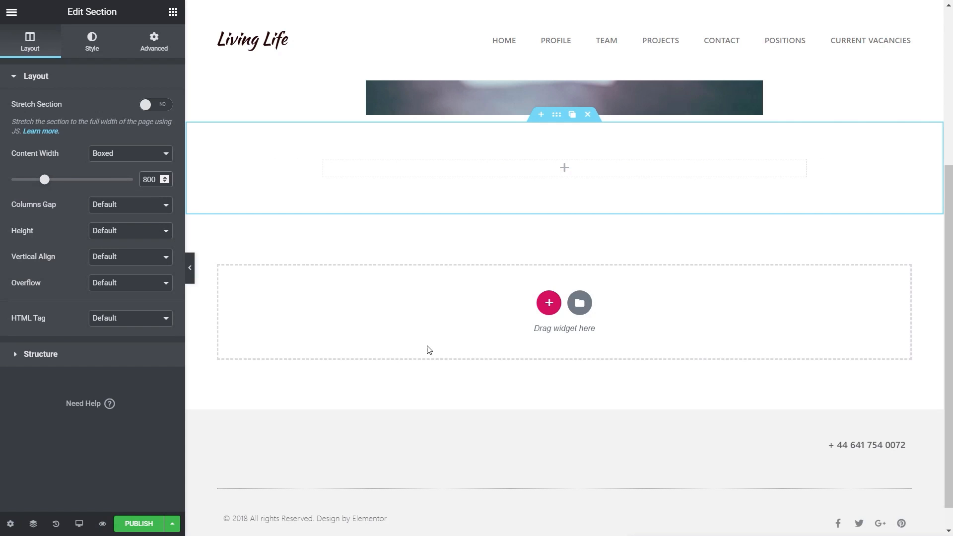
Step: Add a Post Title widget to the 800-wide section and centre it
scroll(302, 361, up, 5)
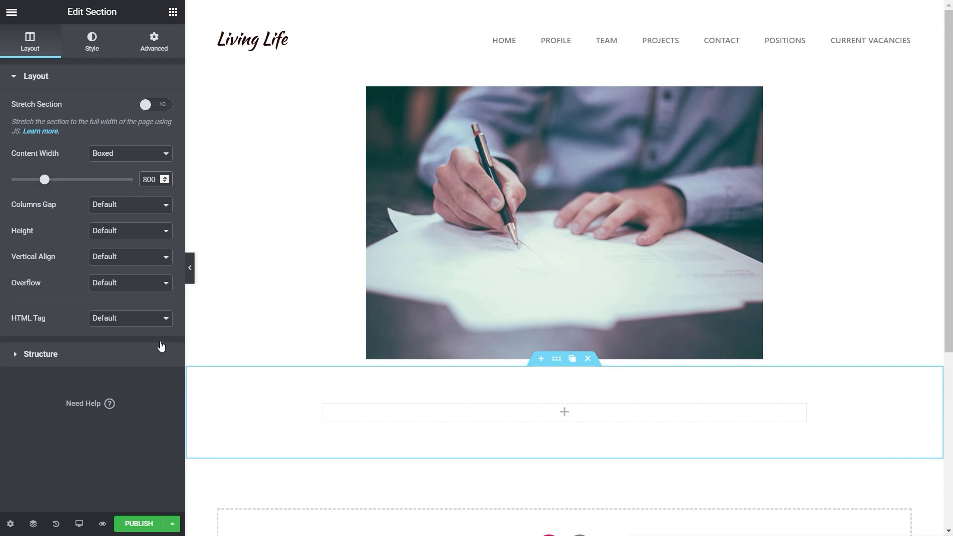
click(173, 12)
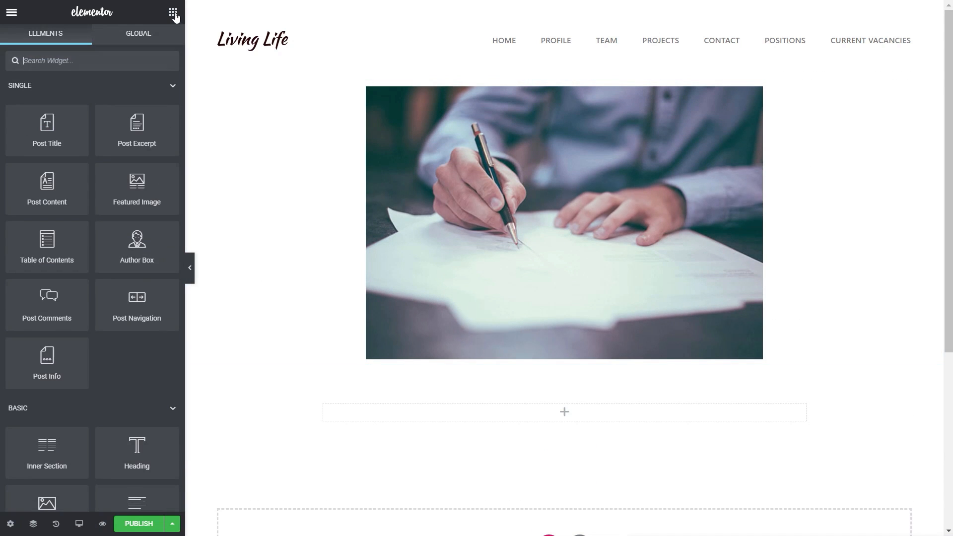
drag(55, 140, 542, 416)
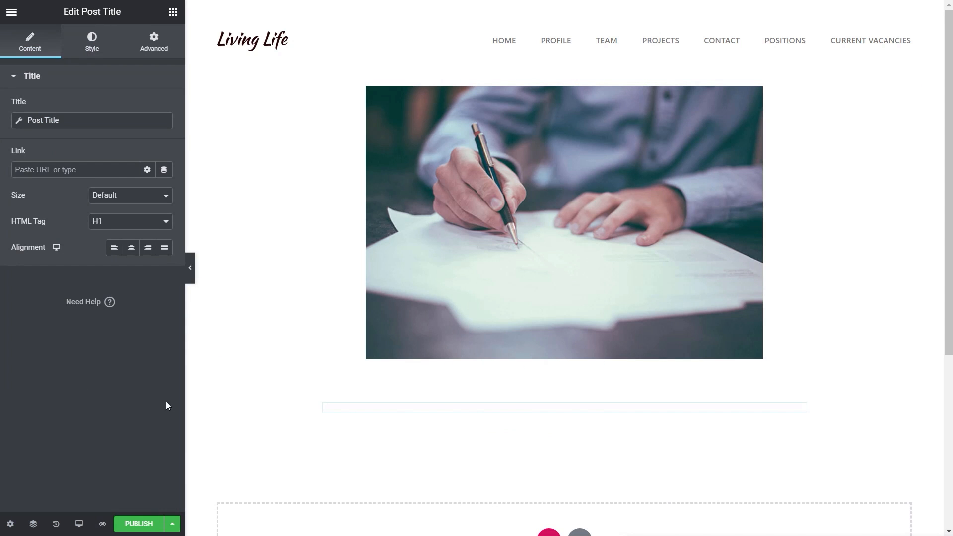
click(133, 250)
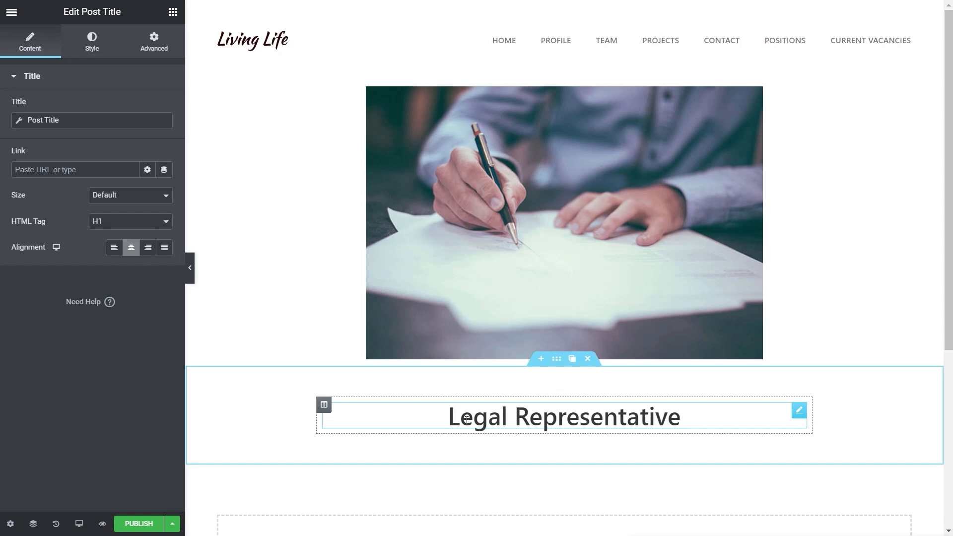
Step: Add a Post Info widget below the title and remove its Date, Time and Comments items
click(173, 12)
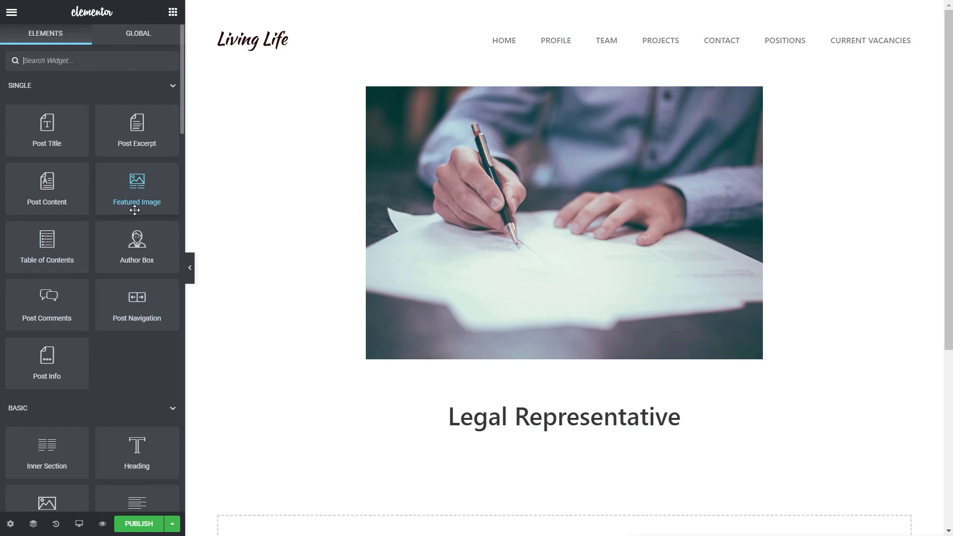
drag(59, 358, 541, 423)
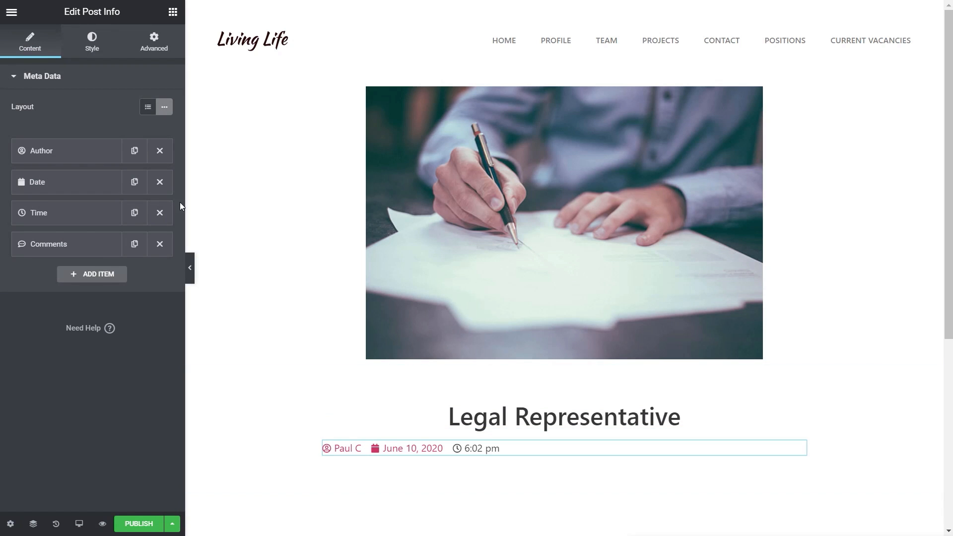
click(159, 182)
click(157, 183)
click(158, 183)
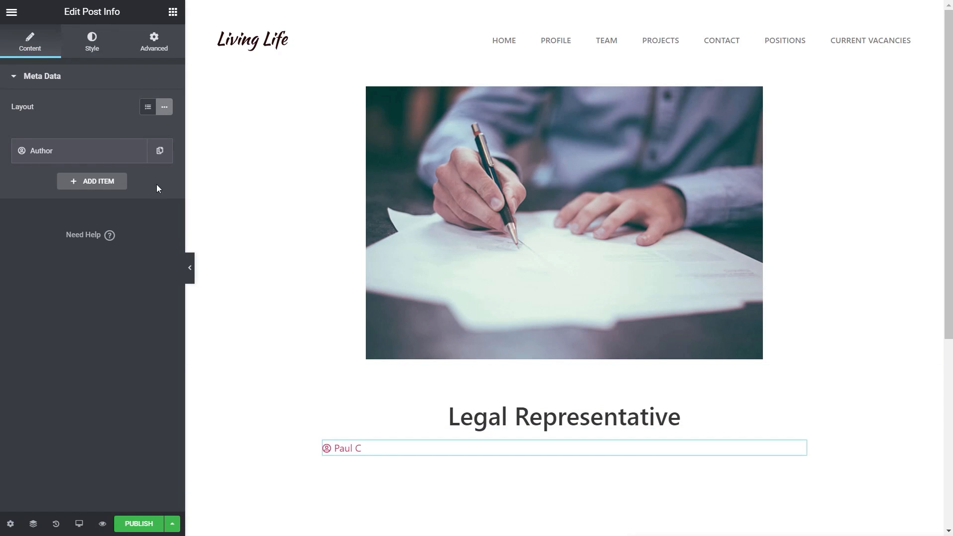
Step: Change the Author item to a Date in March 6, 2018 (F j, Y) format with "Posted on:" before it
click(64, 160)
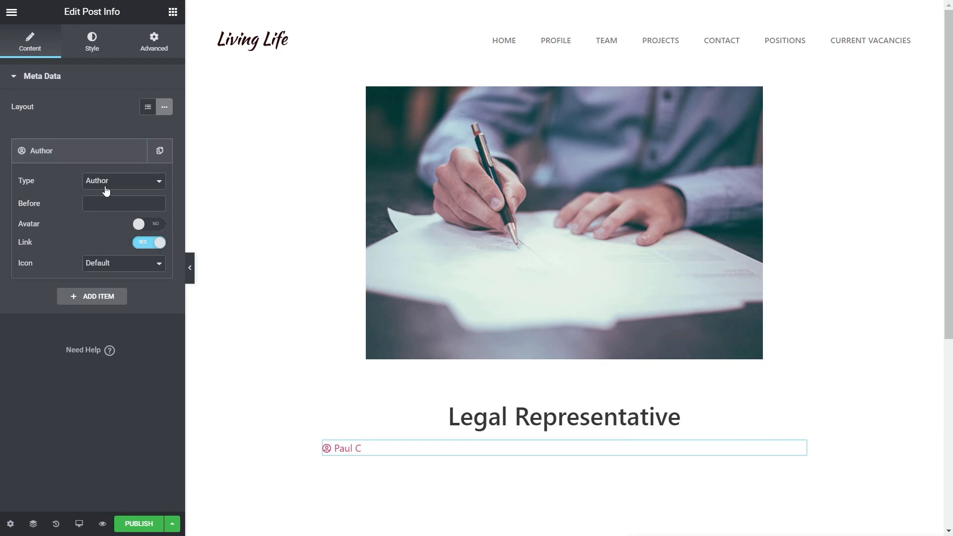
click(125, 184)
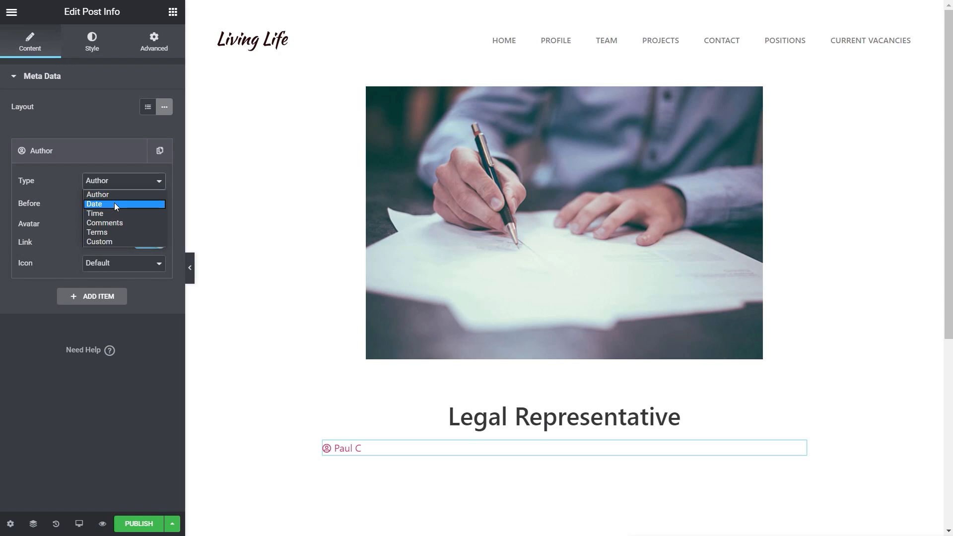
click(114, 203)
click(120, 207)
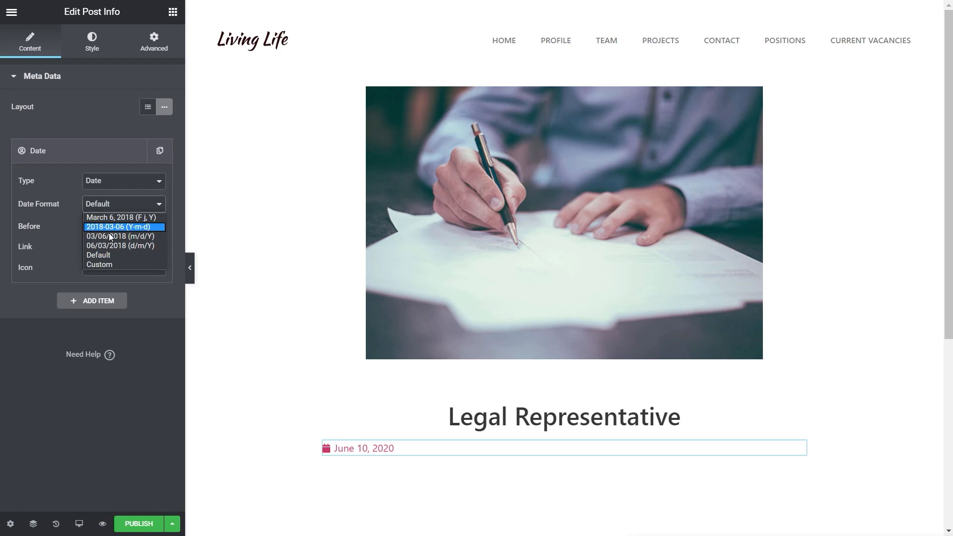
click(121, 217)
click(106, 226)
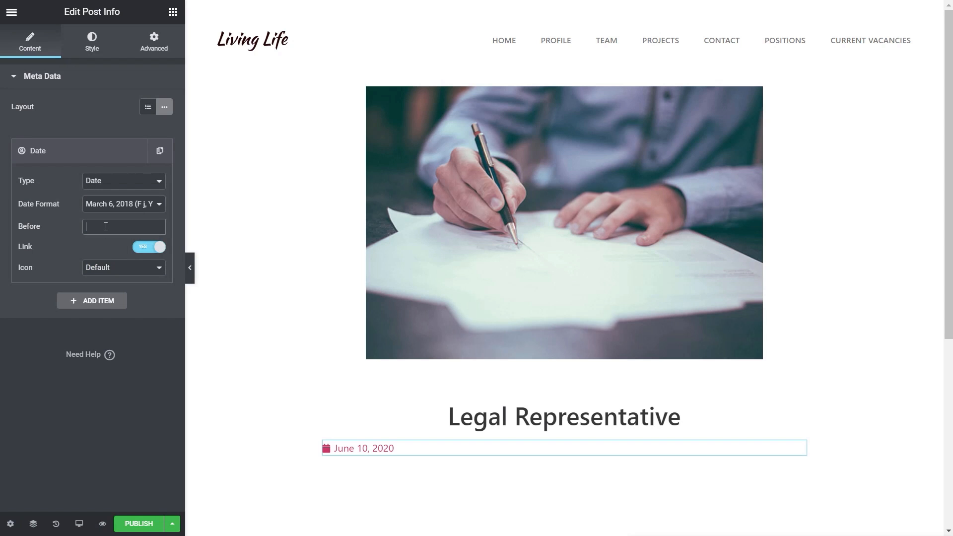
text(Posted O)
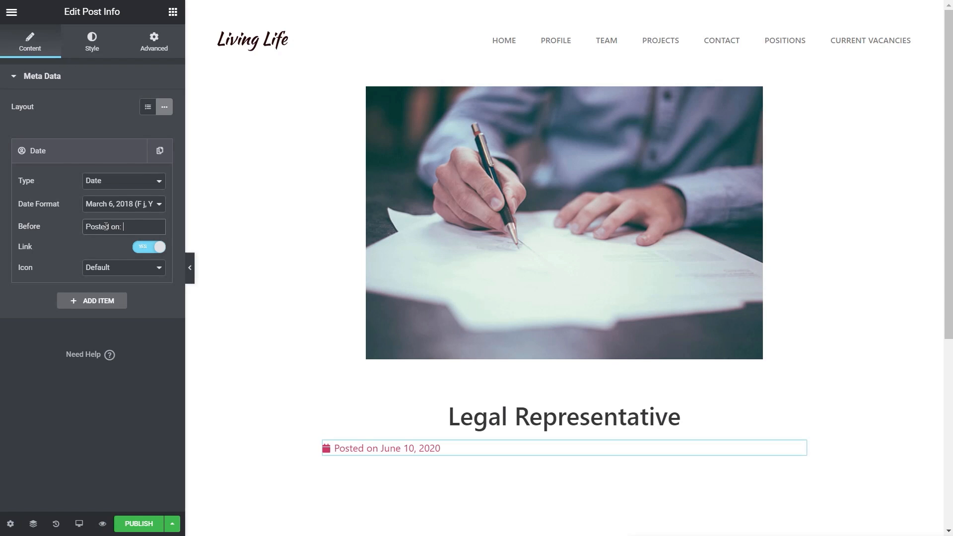
Step: Remove the icon from the date item and turn off its link
click(120, 273)
click(117, 278)
click(148, 246)
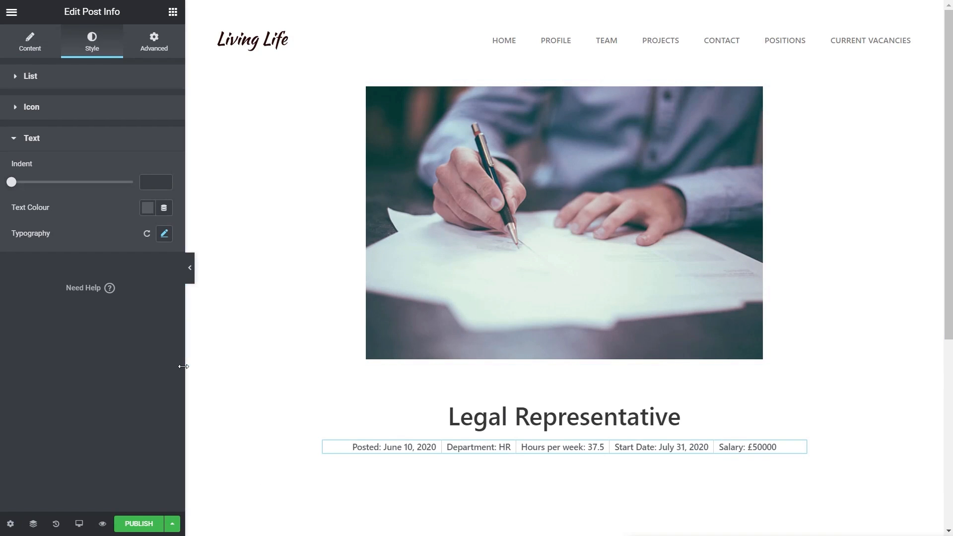
Step: Add a Post Content widget below the post info row
click(173, 12)
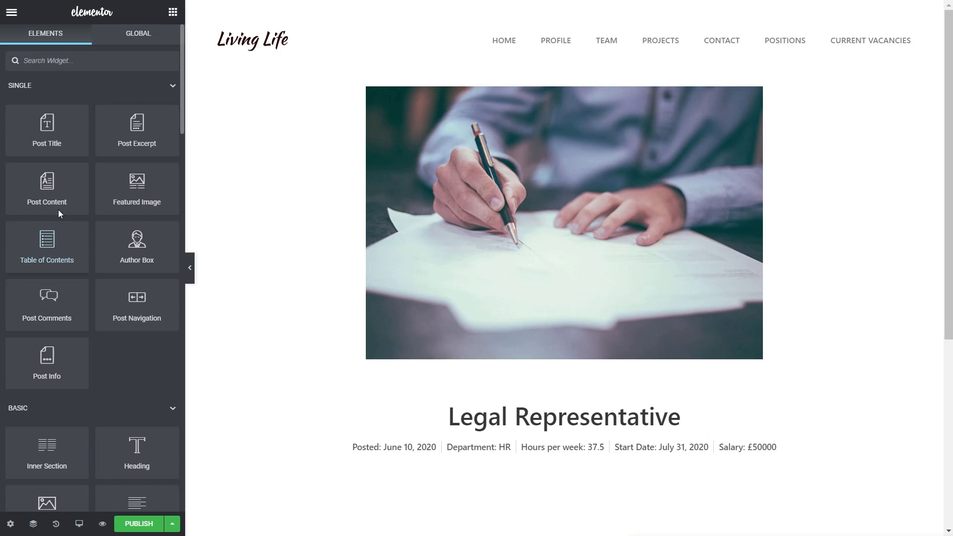
drag(50, 196, 538, 452)
scroll(404, 457, down, 4)
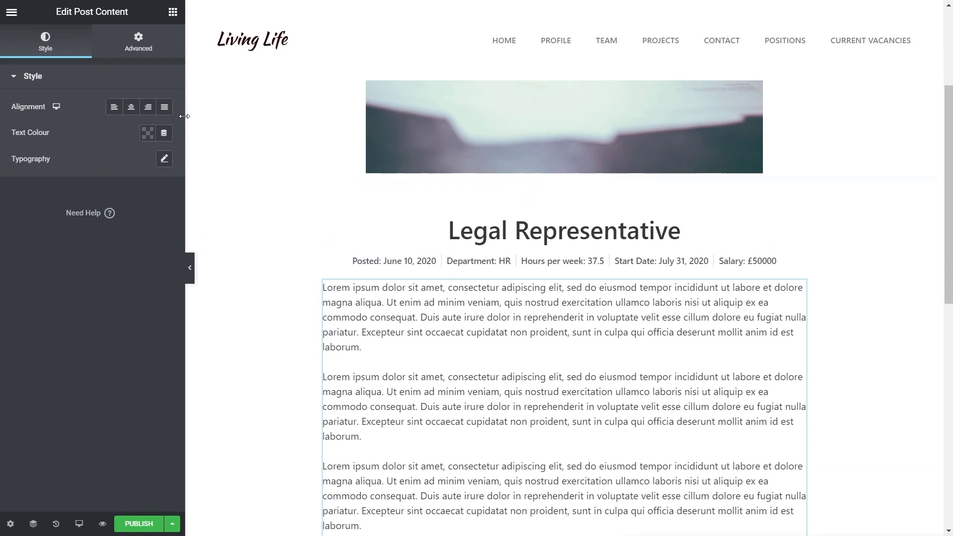
Step: Insert a dotted divider, 30% wide and centred, between the post info row and the post content
click(173, 11)
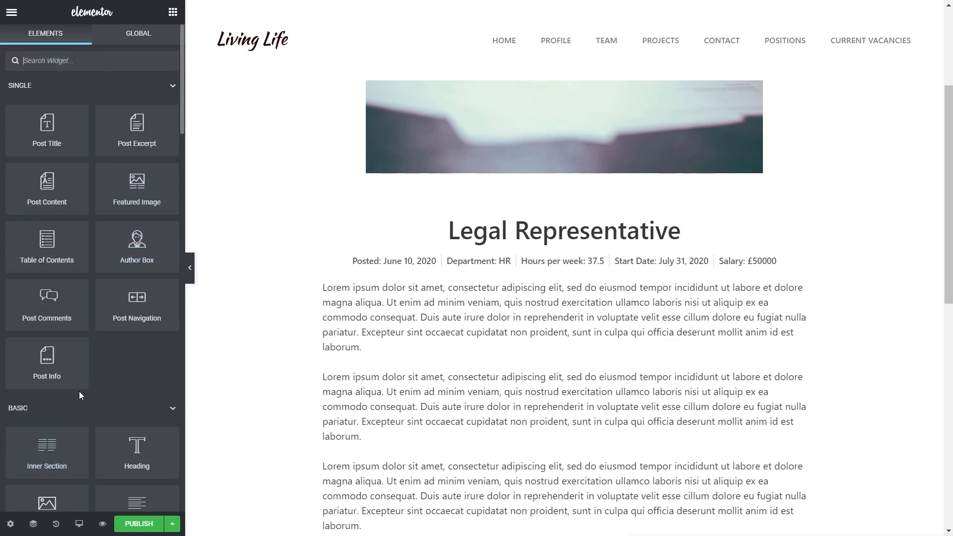
scroll(81, 396, down, 5)
drag(43, 392, 588, 284)
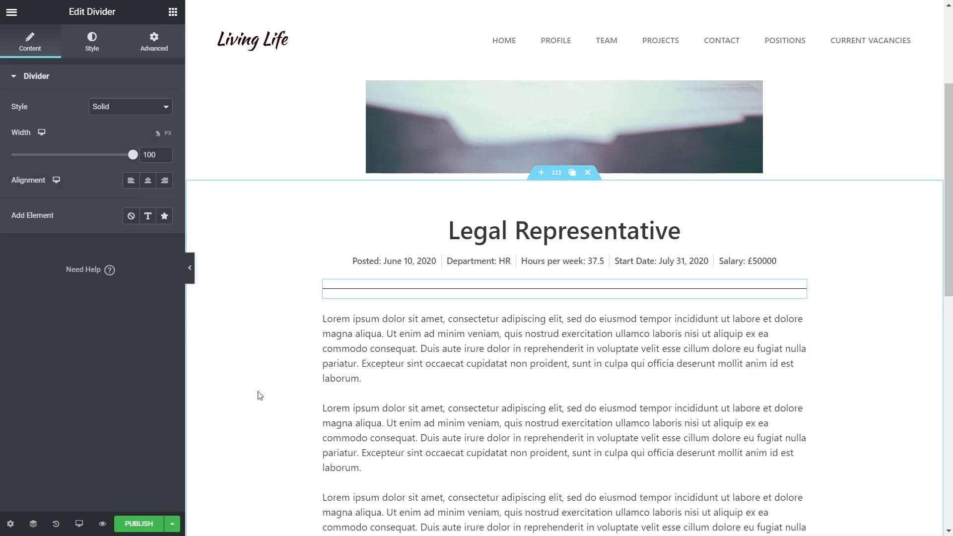
drag(133, 155, 47, 165)
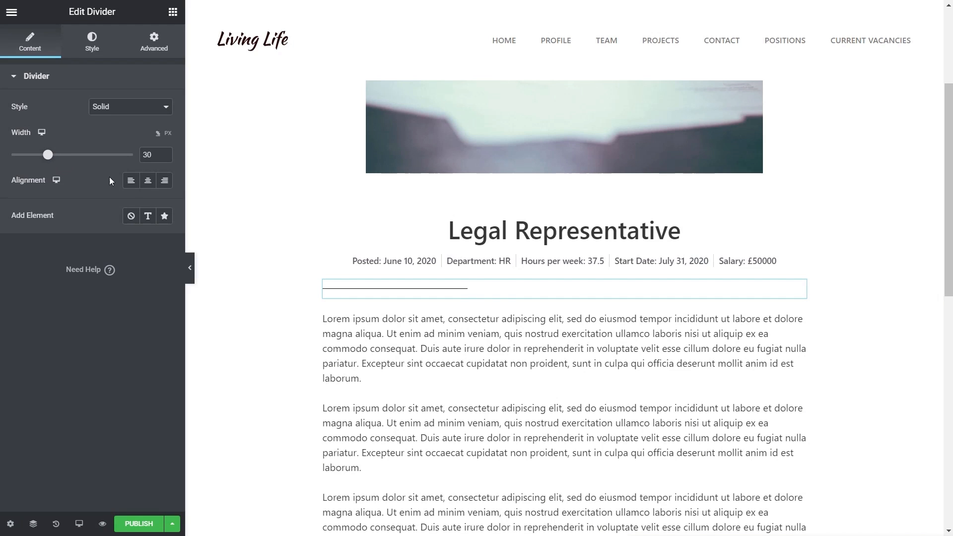
click(148, 181)
click(111, 108)
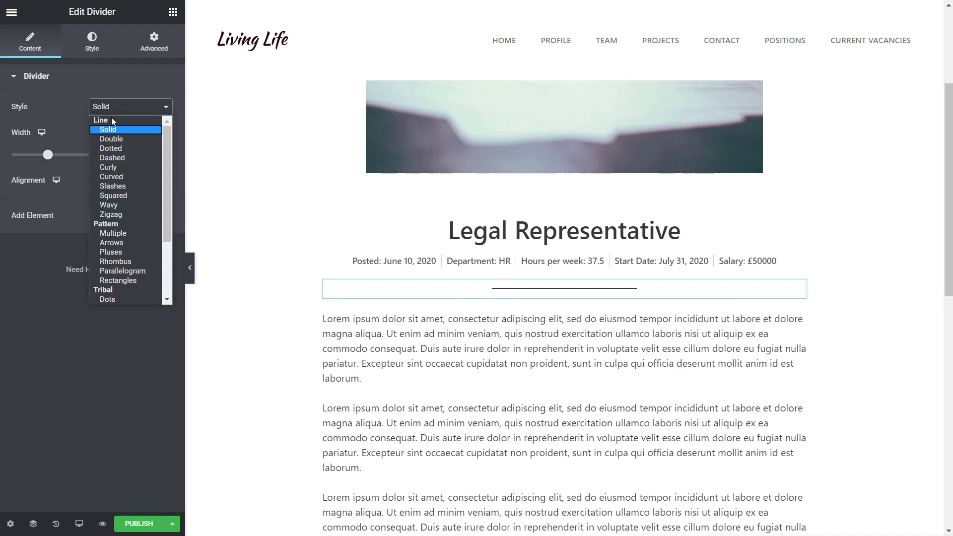
click(123, 148)
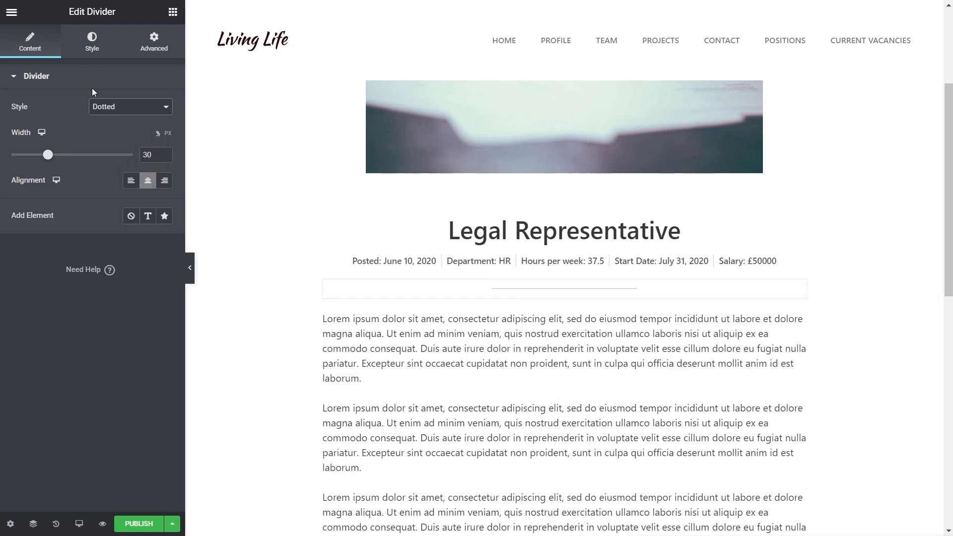
Step: Set the divider's colour to the preset grey swatch
click(93, 48)
click(148, 107)
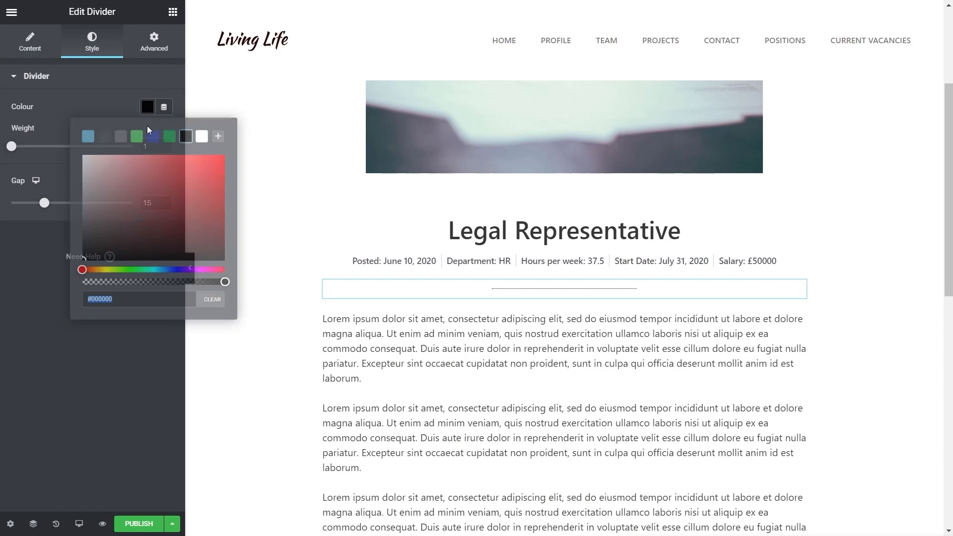
click(121, 139)
click(92, 466)
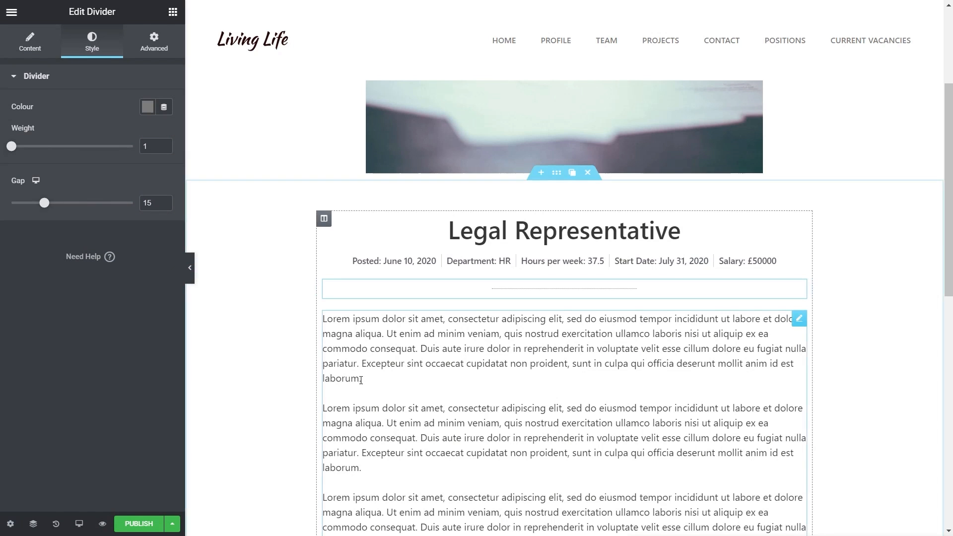
Step: Publish the single vacancy template with a display condition that includes all Vacancies, then save and close the conditions
scroll(375, 385, down, 7)
scroll(370, 379, up, 6)
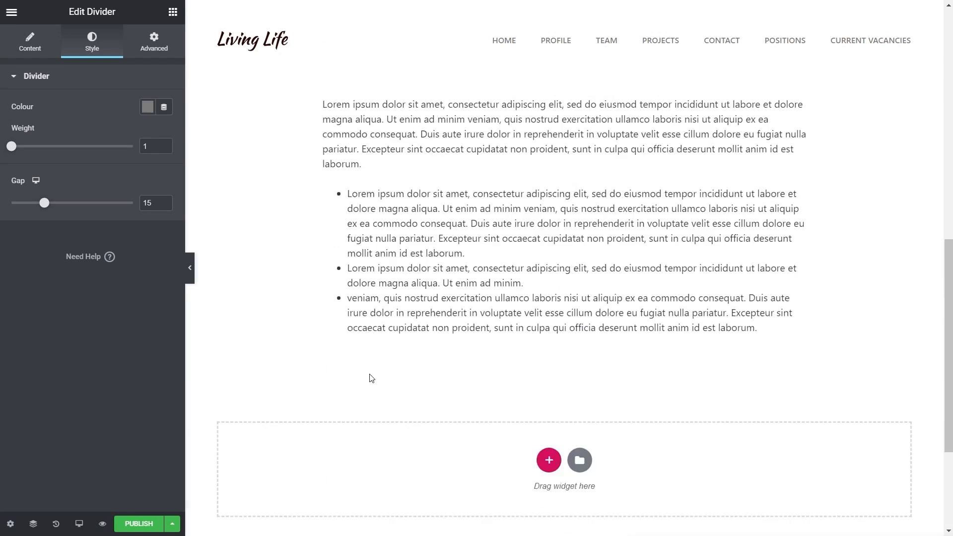
scroll(371, 379, up, 5)
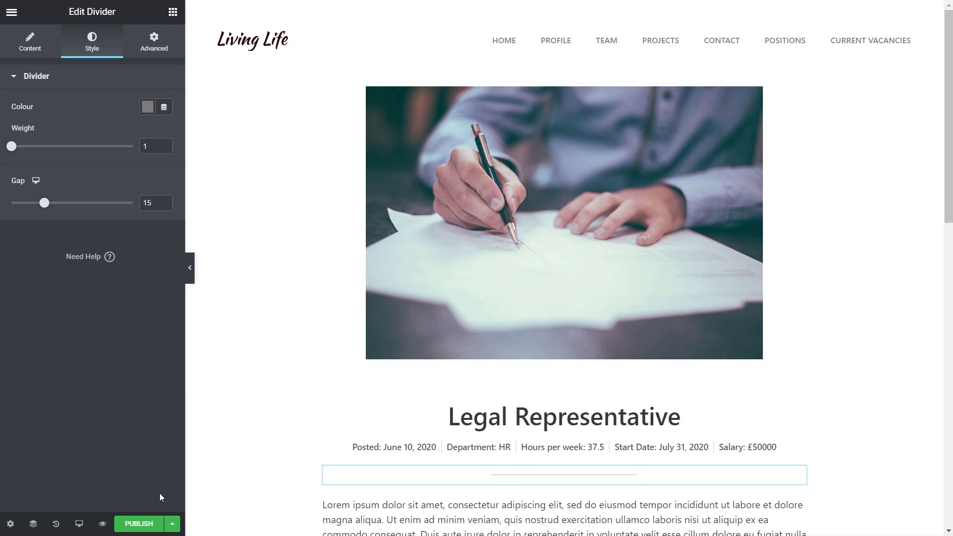
click(134, 525)
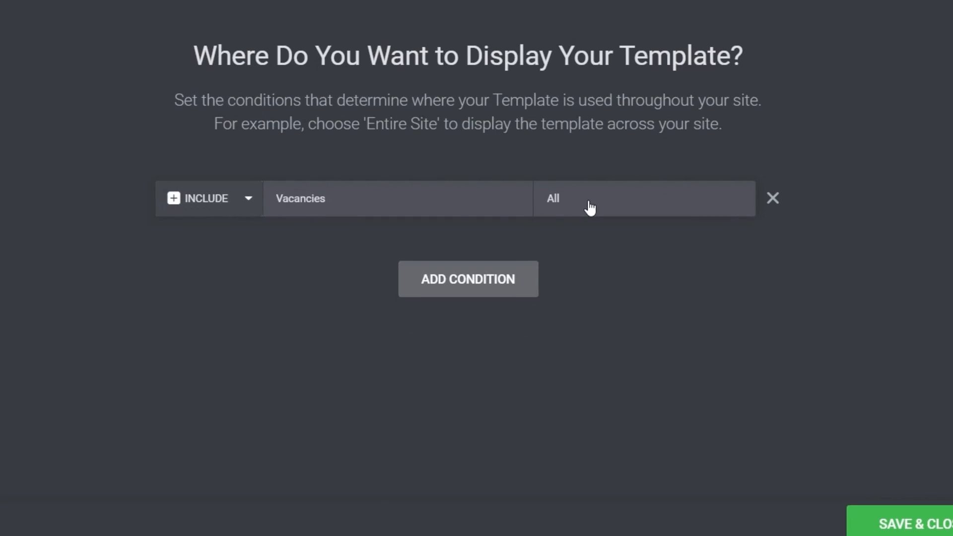
click(475, 209)
drag(528, 303, 540, 377)
scroll(530, 362, up, 3)
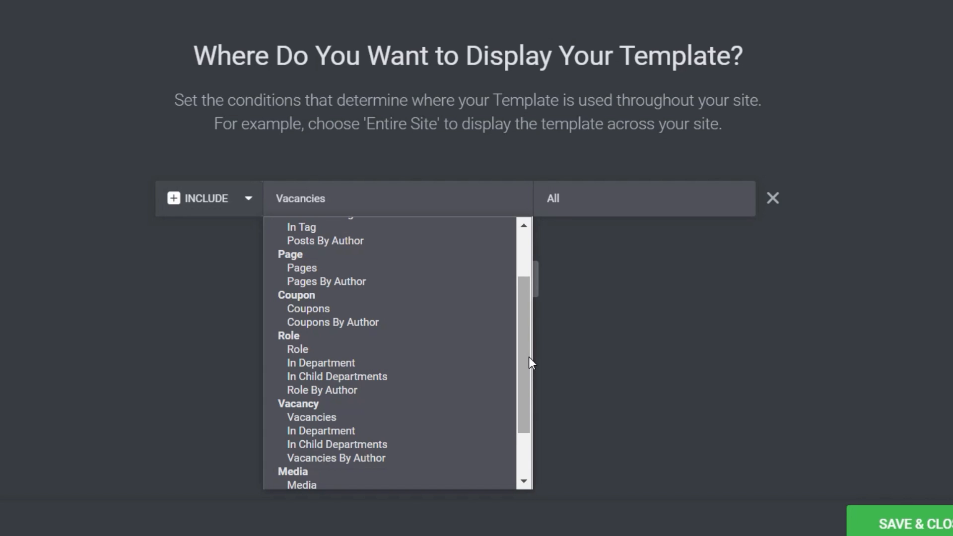
drag(527, 352, 531, 364)
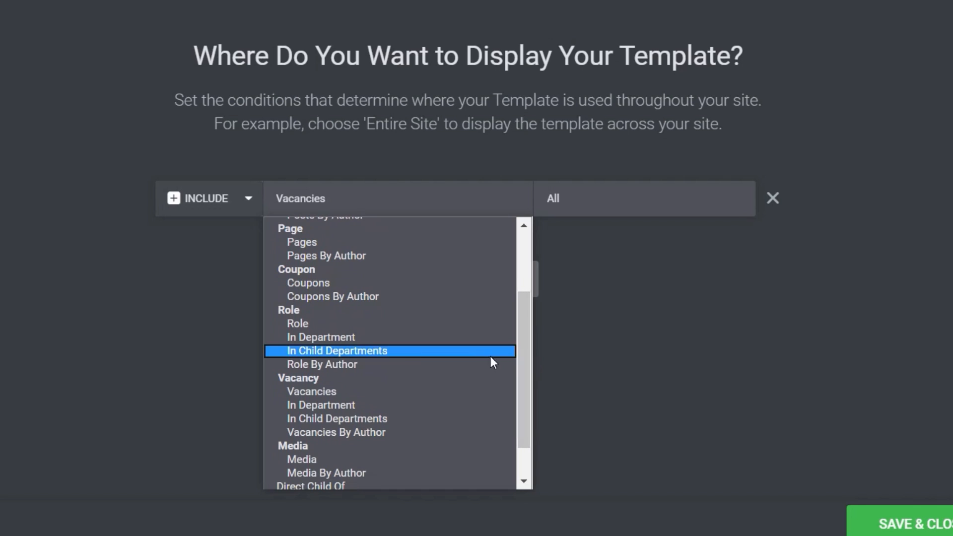
click(315, 392)
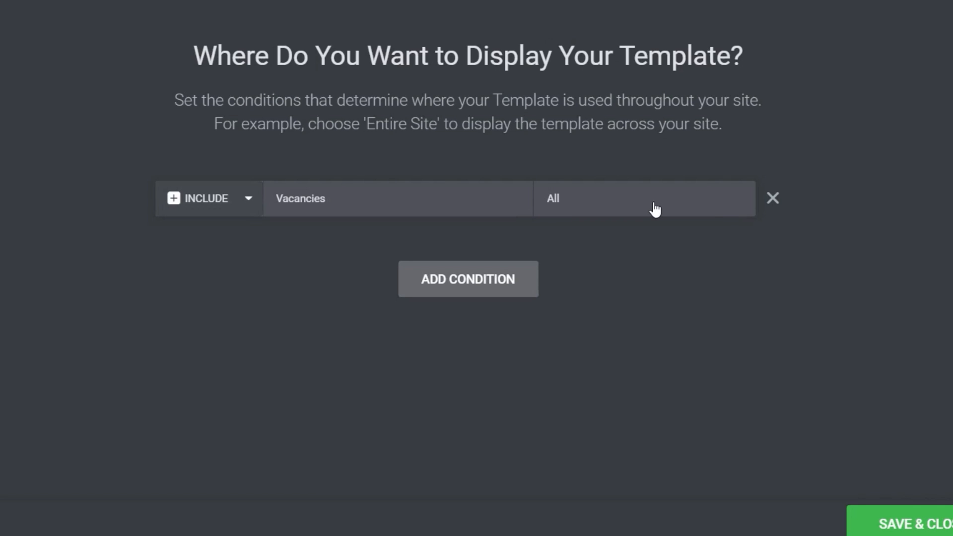
click(937, 525)
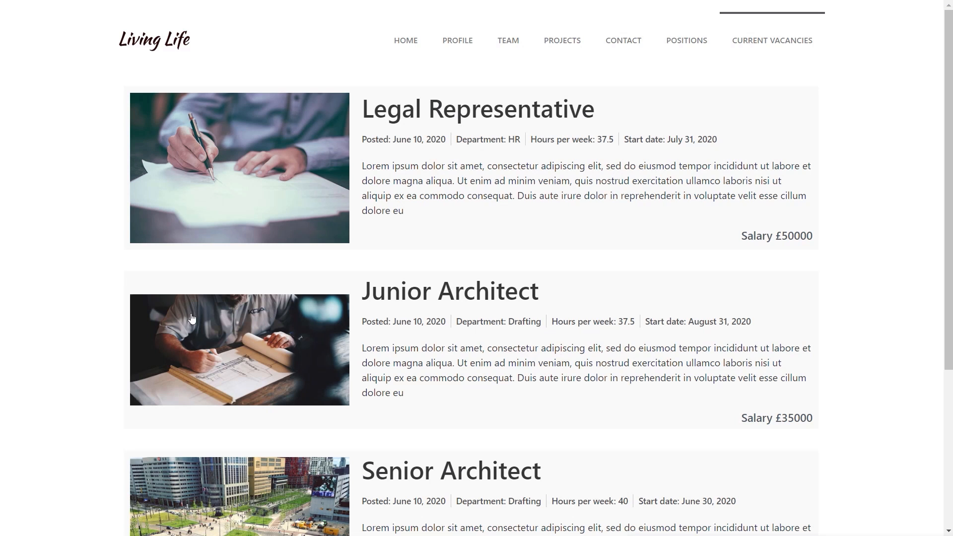
Step: Open the Junior Architect vacancy on the live site, check its single-page layout and return to Current Vacancies
click(244, 359)
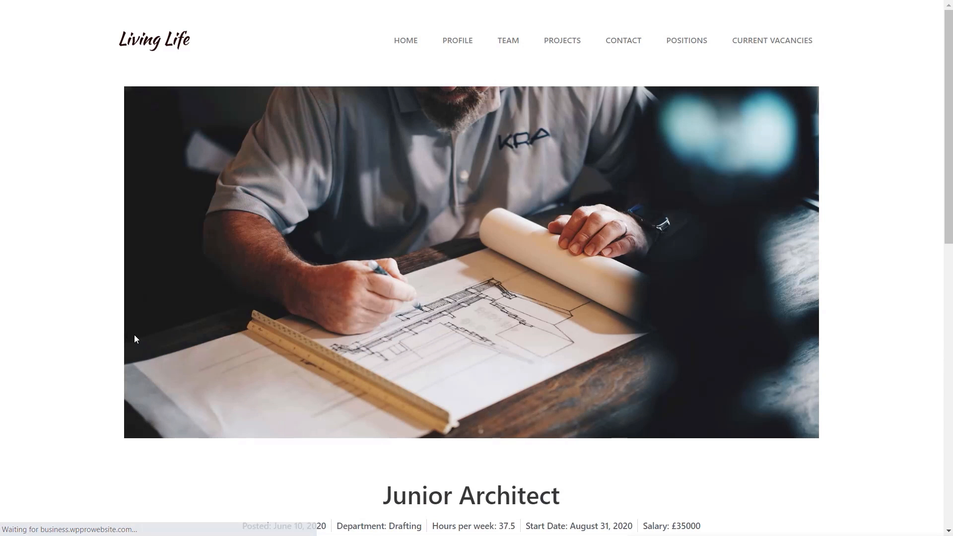
scroll(118, 327, down, 5)
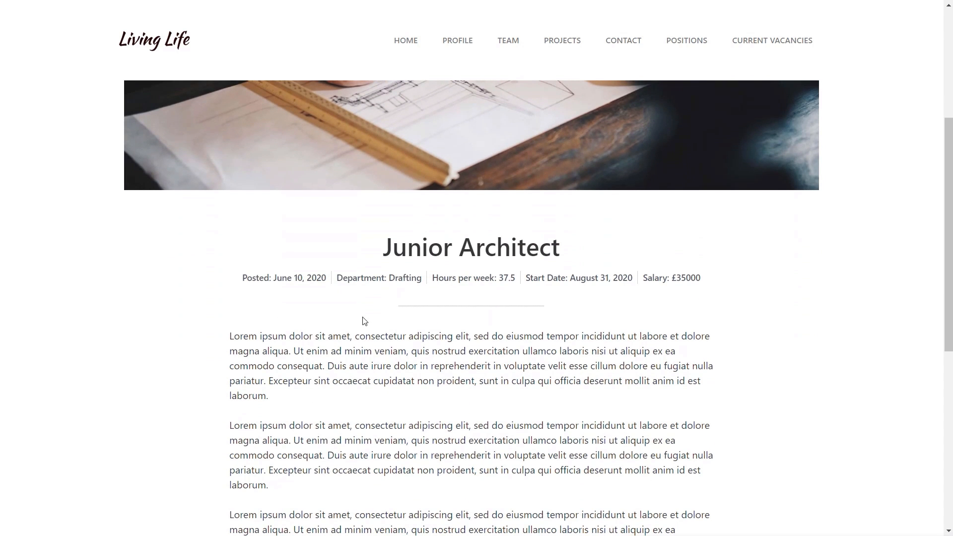
scroll(172, 337, down, 8)
scroll(172, 338, up, 6)
scroll(172, 337, up, 7)
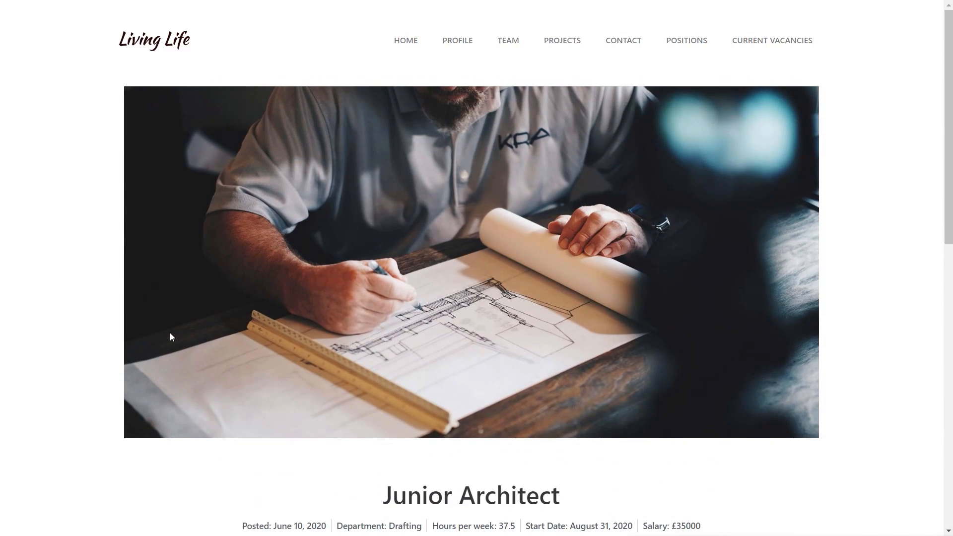
scroll(314, 288, down, 10)
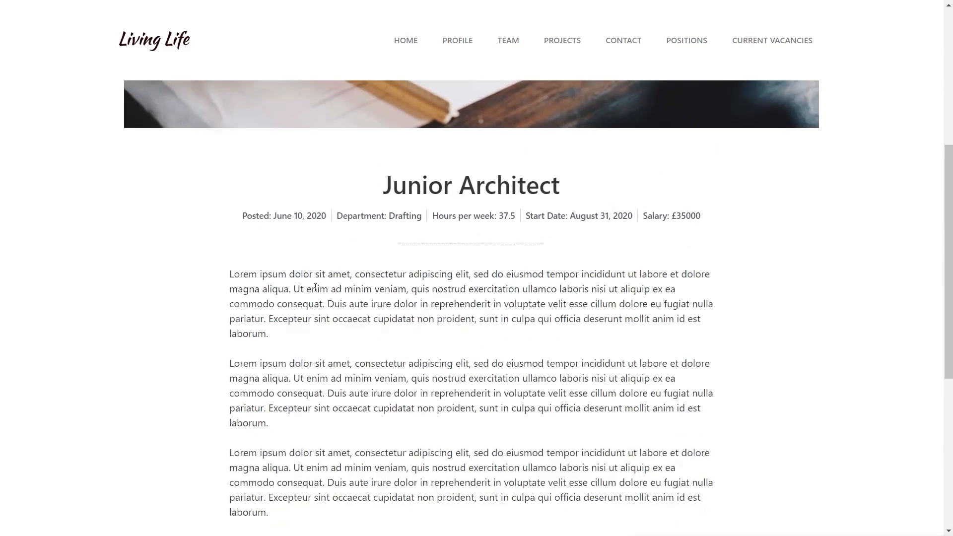
scroll(311, 280, up, 9)
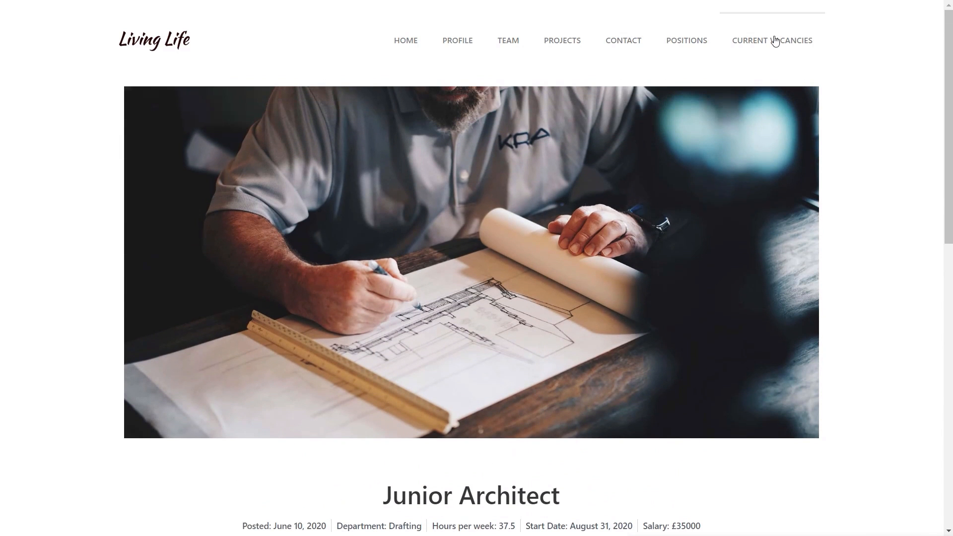
click(775, 42)
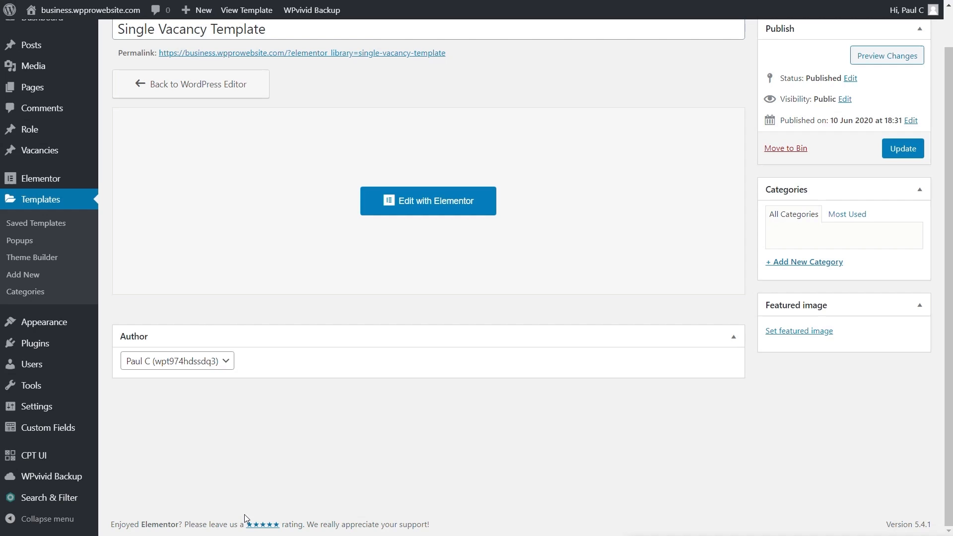
Step: Open the Search & Filter plugin page and examine its example shortcode, arguments and the lists of public taxonomies and post types
click(52, 499)
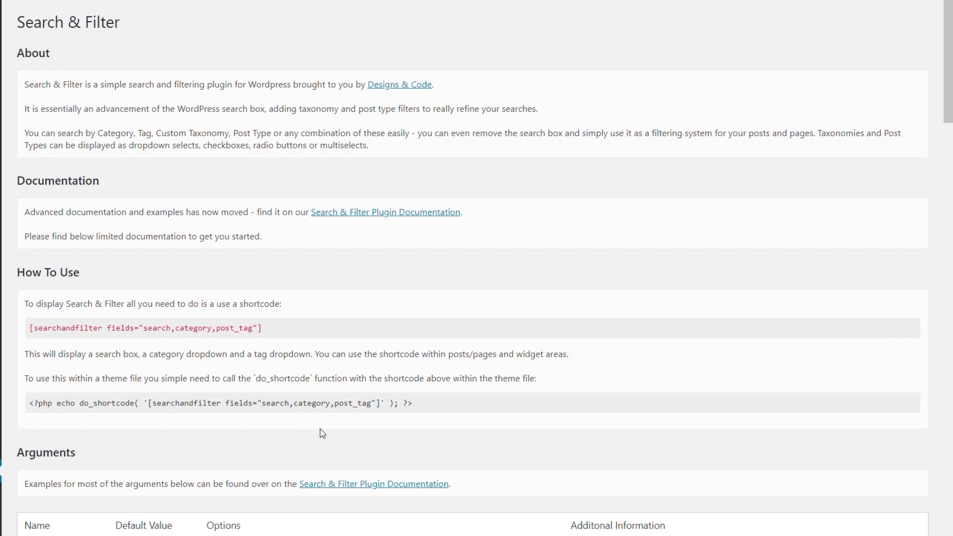
drag(276, 327, 29, 329)
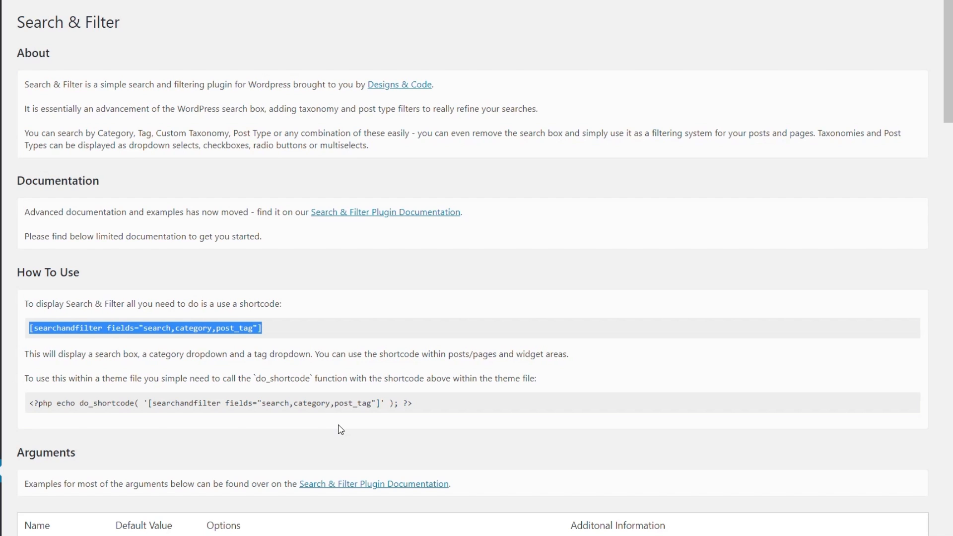
click(571, 391)
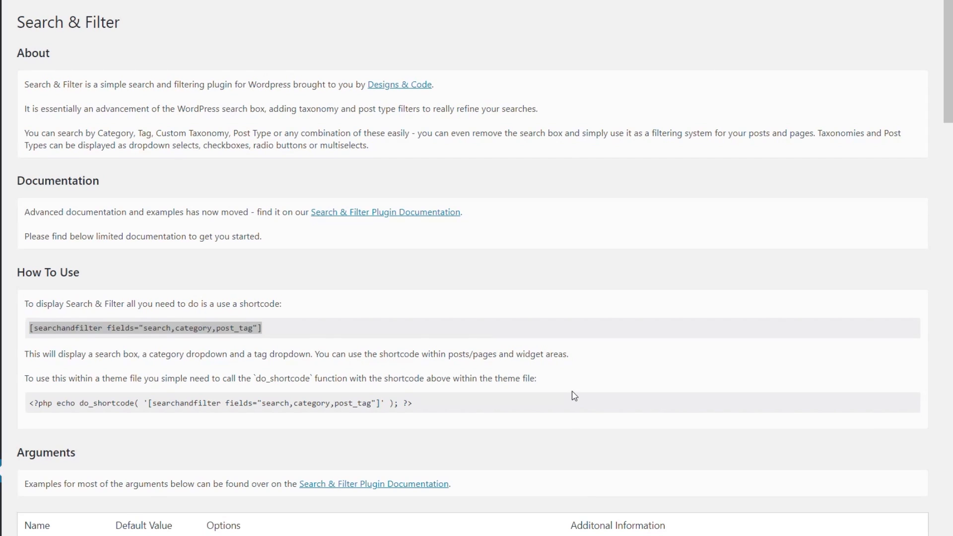
scroll(570, 391, down, 10)
scroll(561, 390, down, 7)
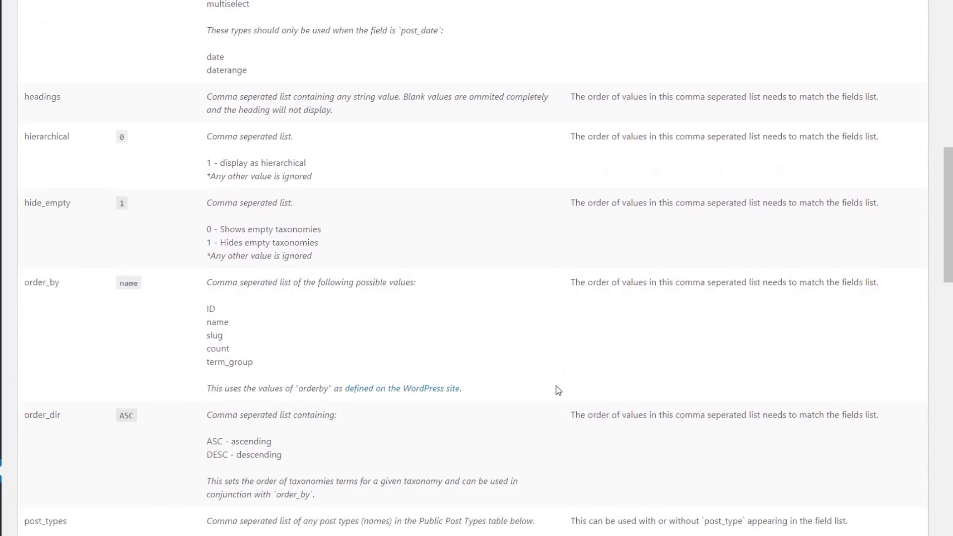
scroll(556, 390, down, 4)
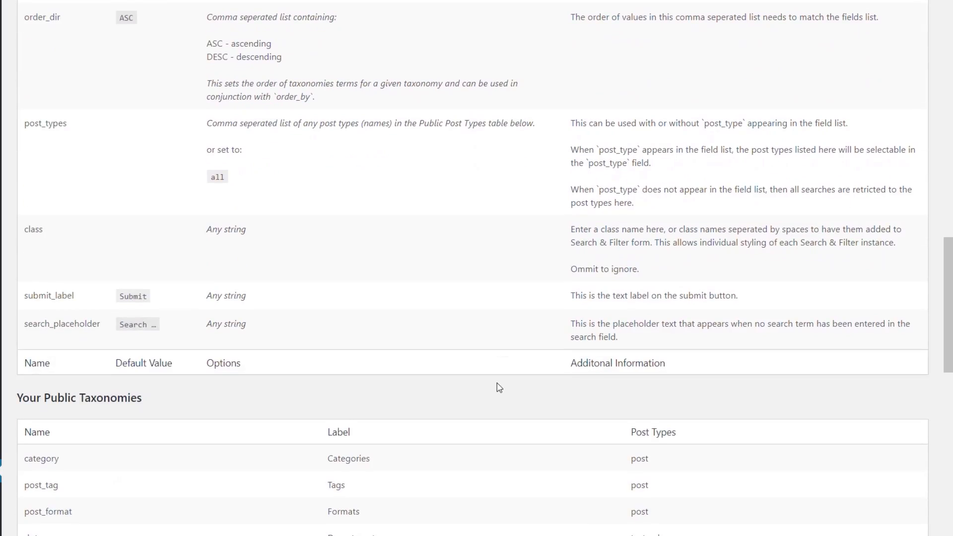
scroll(499, 388, down, 5)
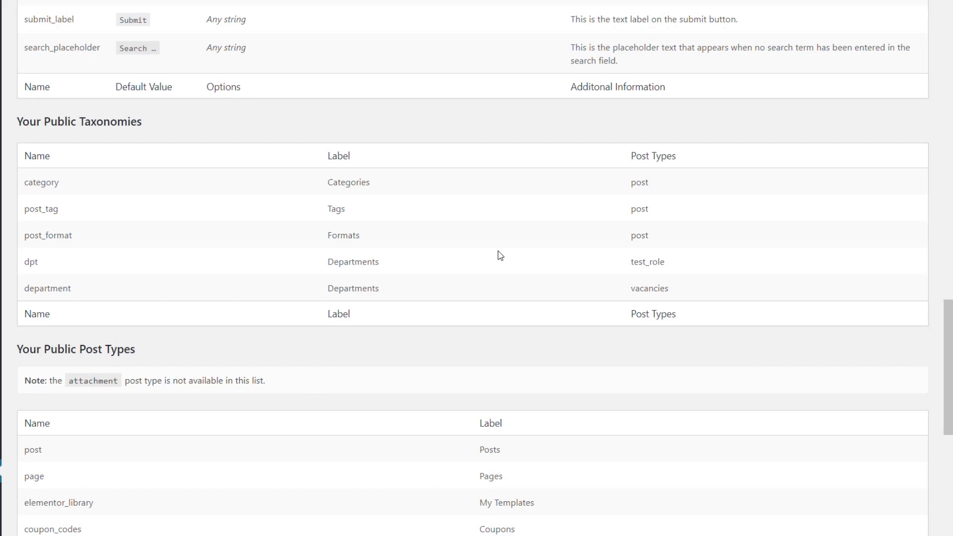
scroll(494, 273, up, 10)
scroll(494, 271, up, 15)
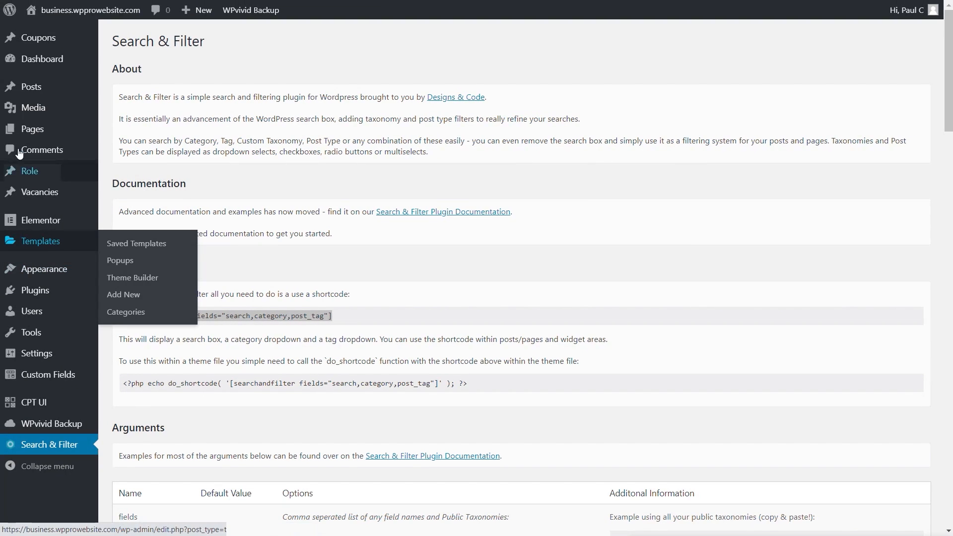
Step: Open the Current Vacancies page in Elementor and add a second column about 19.8% wide beside the listing
click(119, 132)
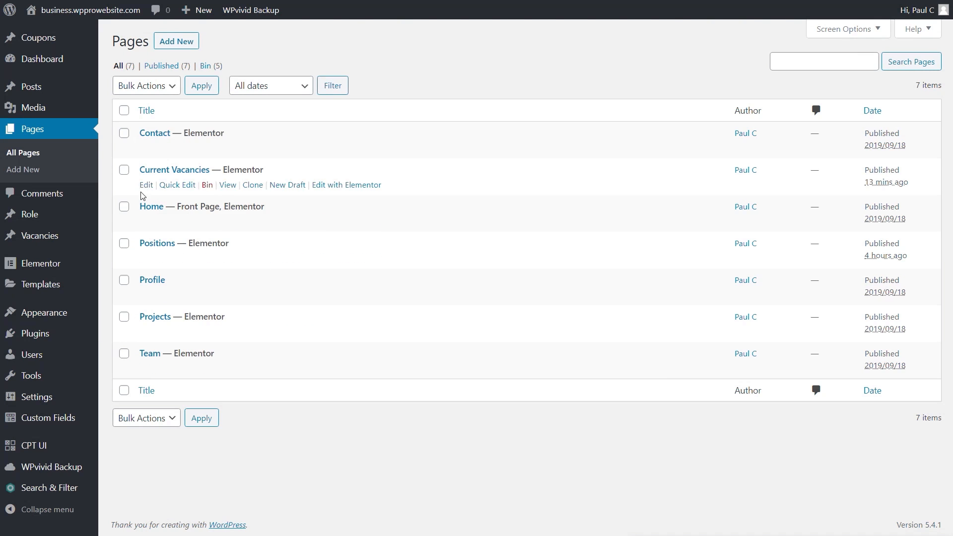
click(352, 185)
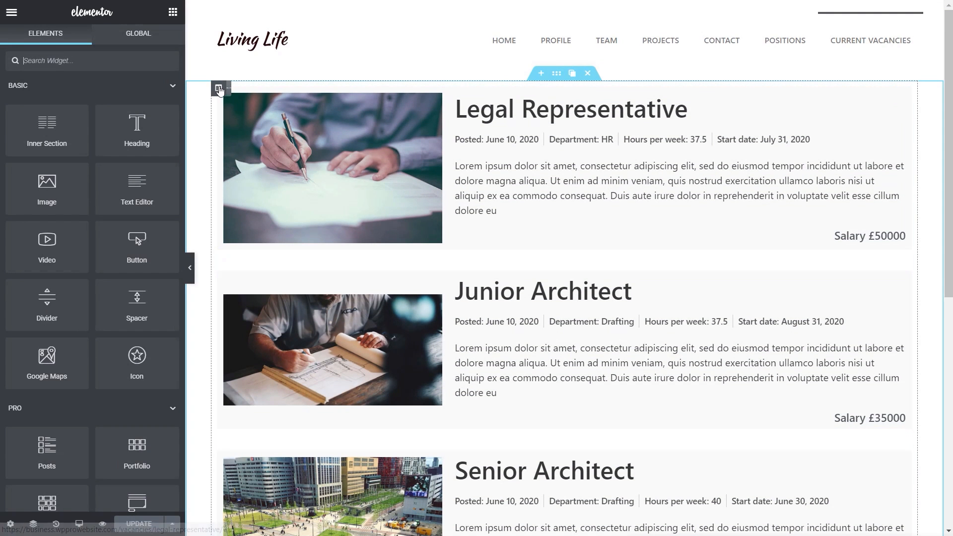
right_click(219, 89)
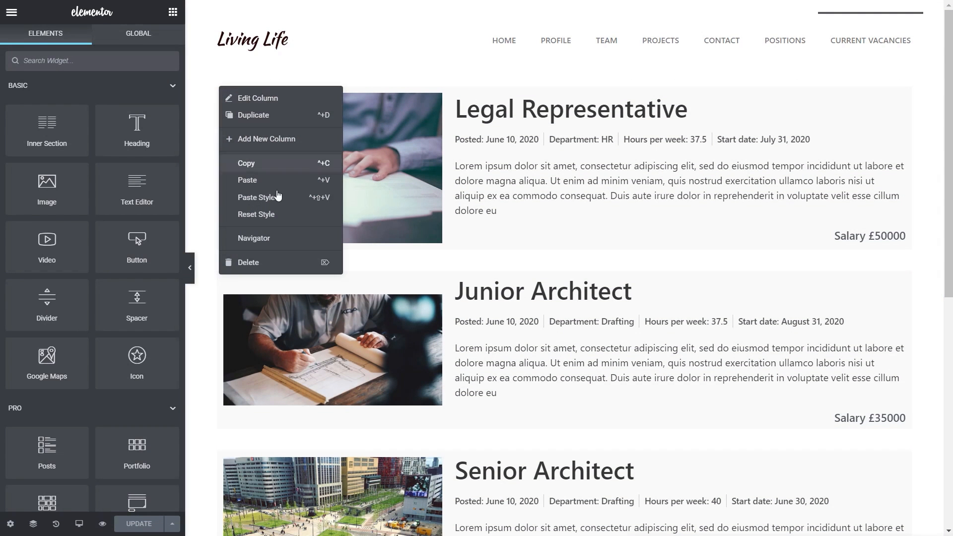
click(276, 140)
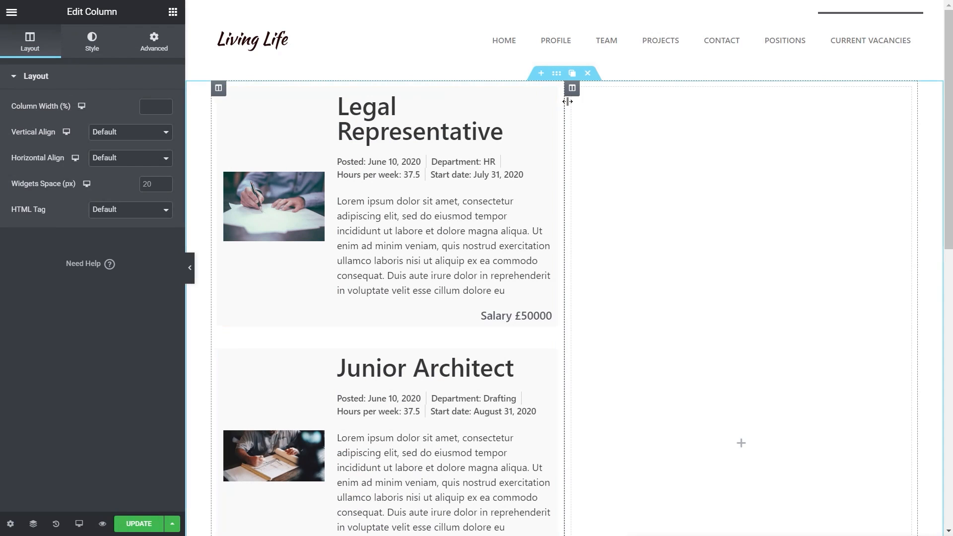
drag(564, 113, 779, 124)
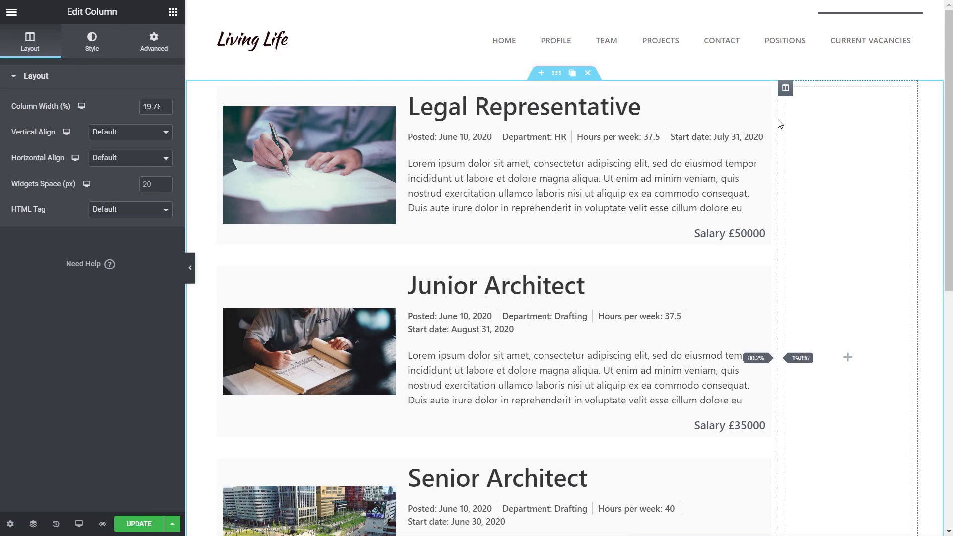
Step: Add a Shortcode widget to the new column containing [searchandfilter fields="search,department" types=",checkbox" headings=",Department"]
click(173, 12)
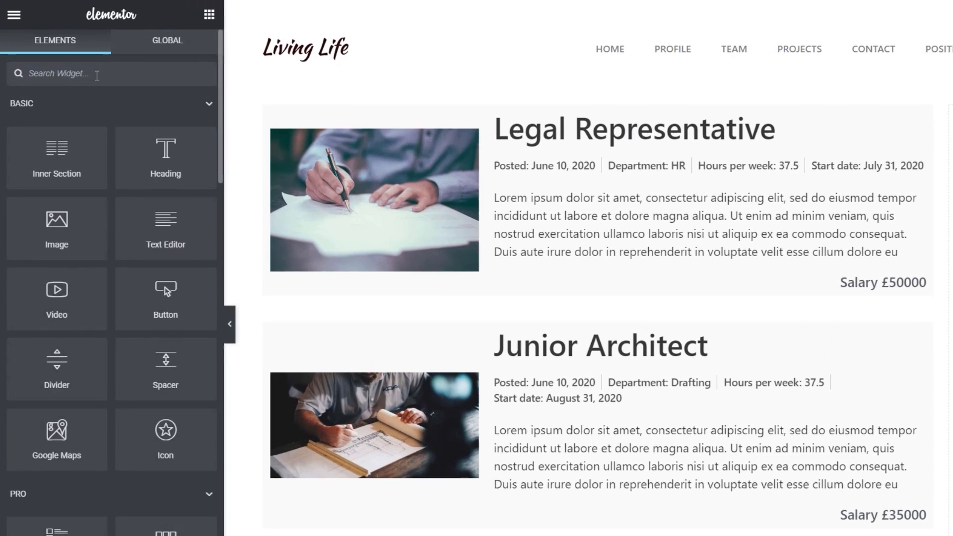
click(96, 75)
text(short)
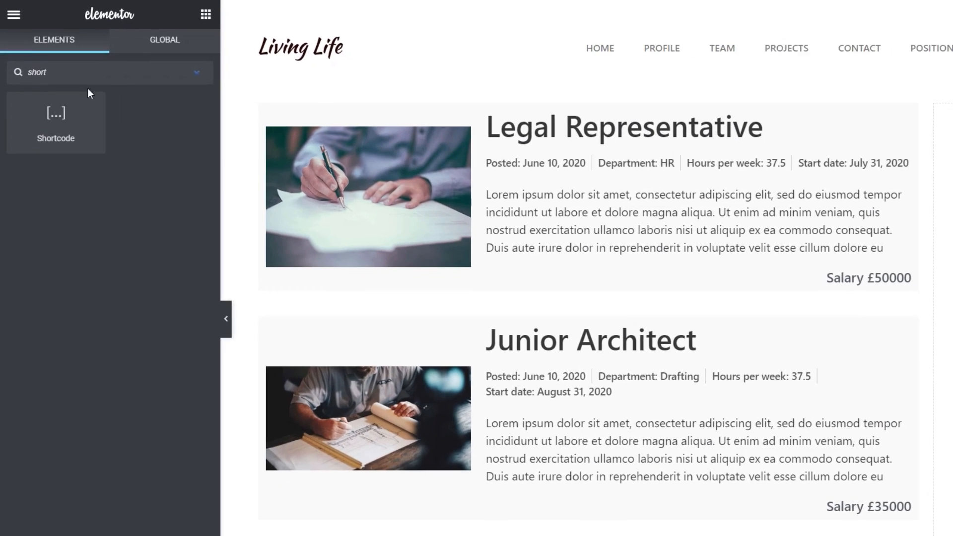
drag(55, 123, 837, 125)
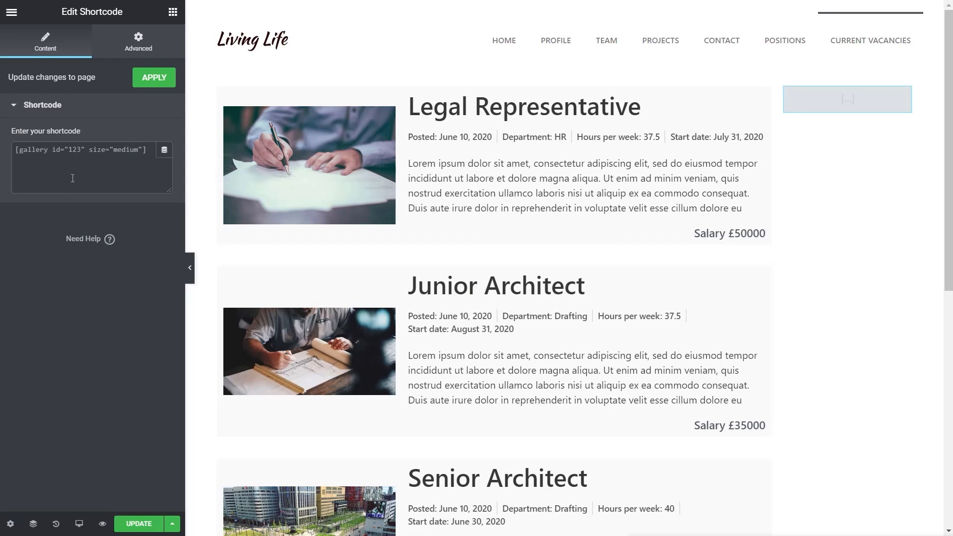
click(73, 158)
text([searchandfilter fields="search,department" types=",checkbox" headings=",Department"])
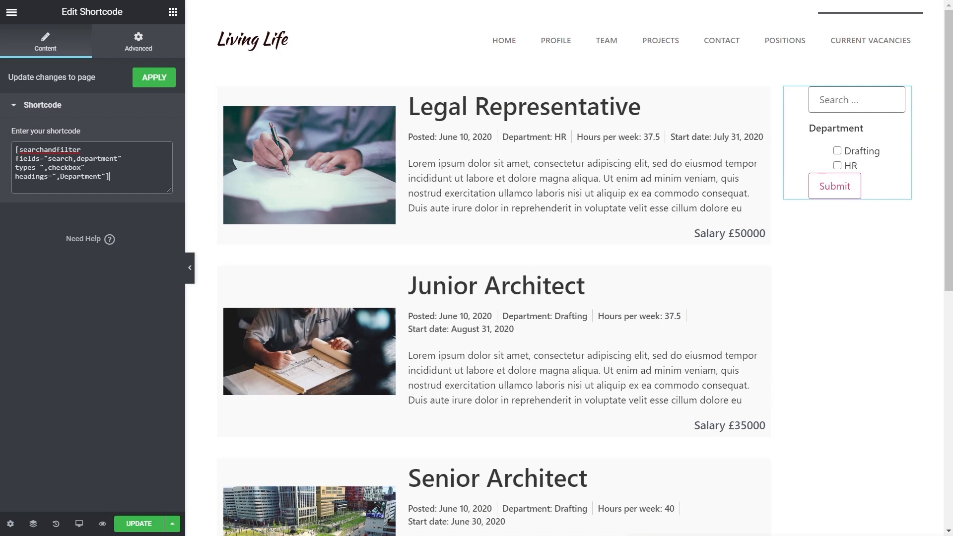
Step: Switch to Notepad and examine the parts of the searchandfilter shortcode against the rendered filter form
drag(0, 498, 526, 122)
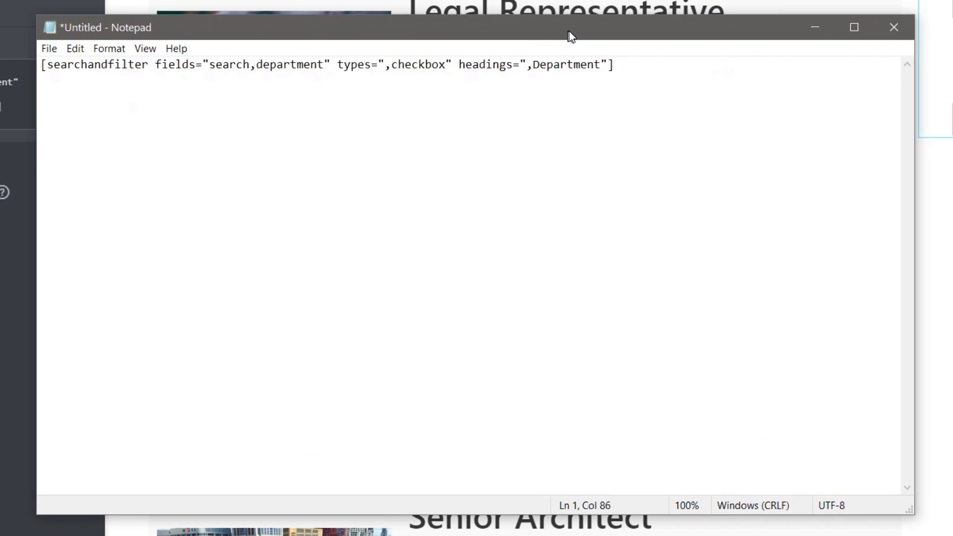
drag(571, 36, 573, 35)
drag(617, 65, 46, 69)
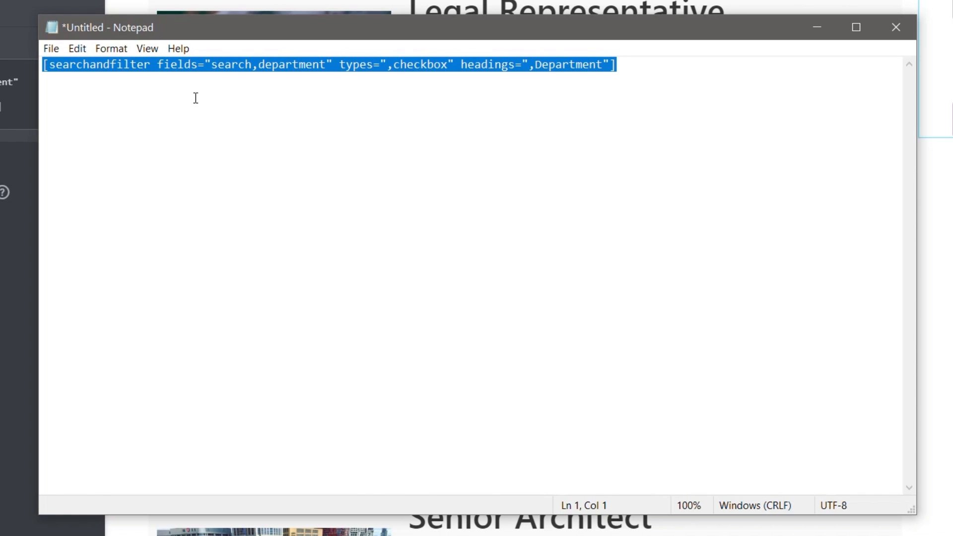
click(211, 65)
drag(151, 65, 45, 65)
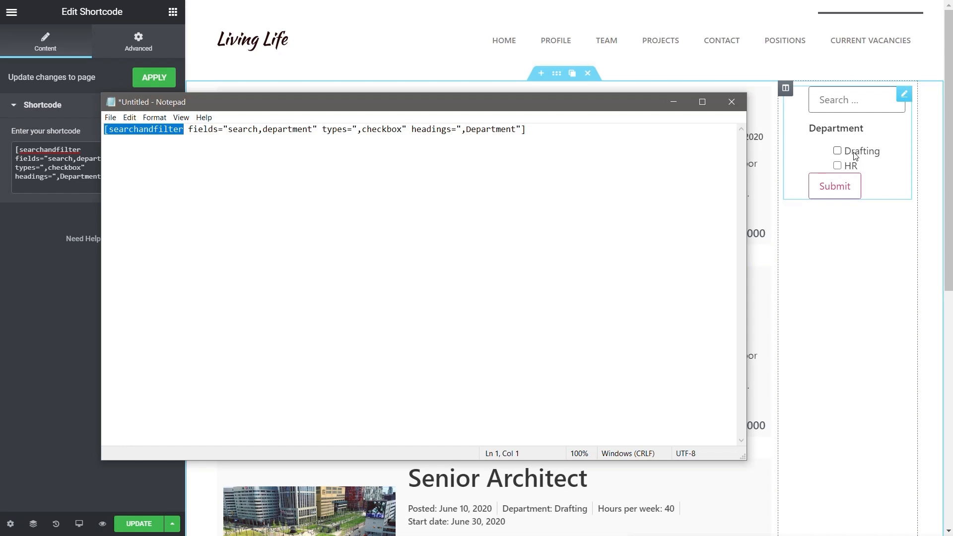
click(535, 130)
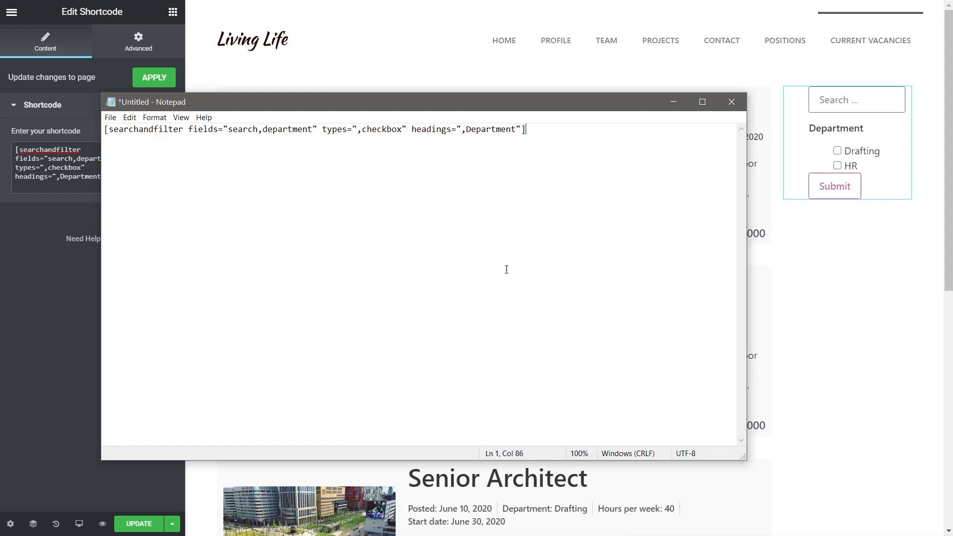
Step: Minimise Notepad and update the Current Vacancies page with the search and department filter
click(674, 102)
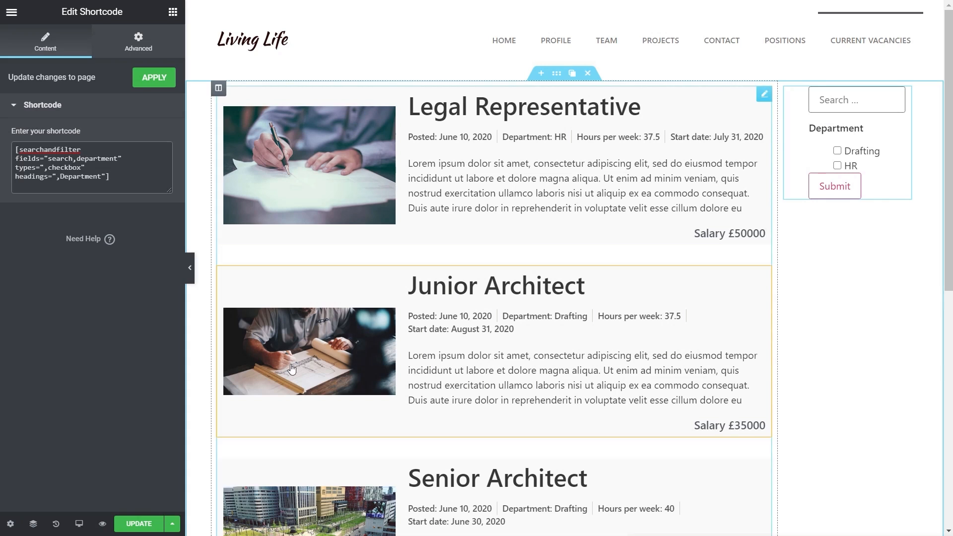
click(139, 528)
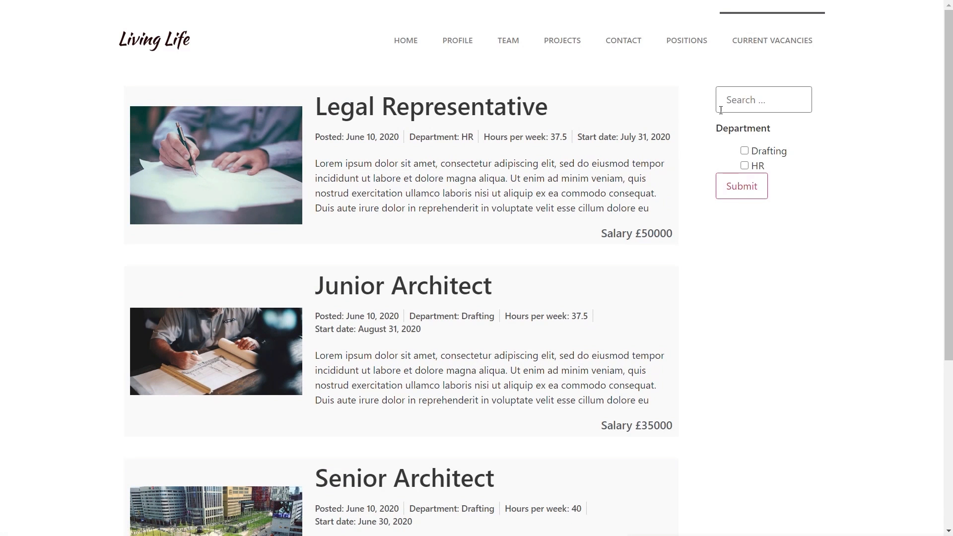
Step: Filter the live Current Vacancies page by the Drafting department and look through the resulting archive page
click(744, 151)
click(746, 191)
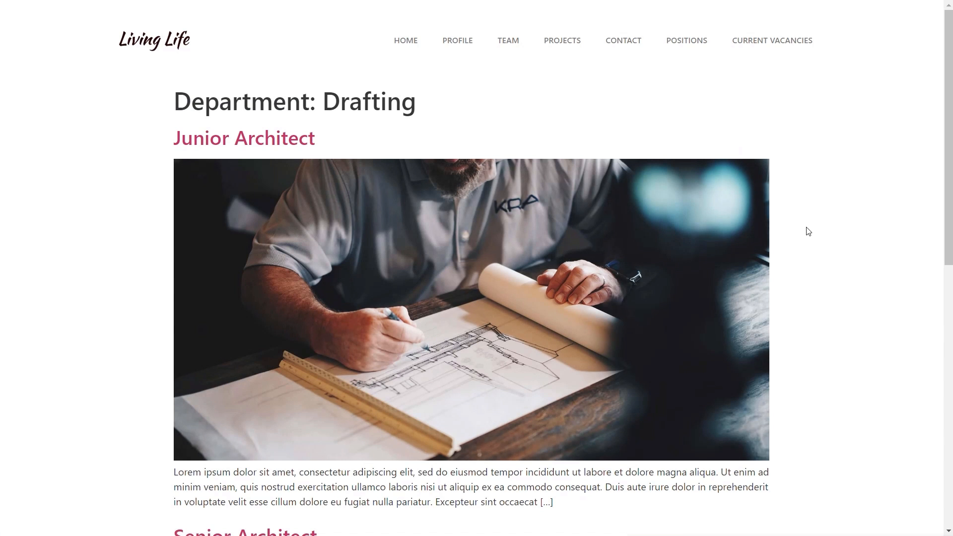
scroll(796, 200, down, 8)
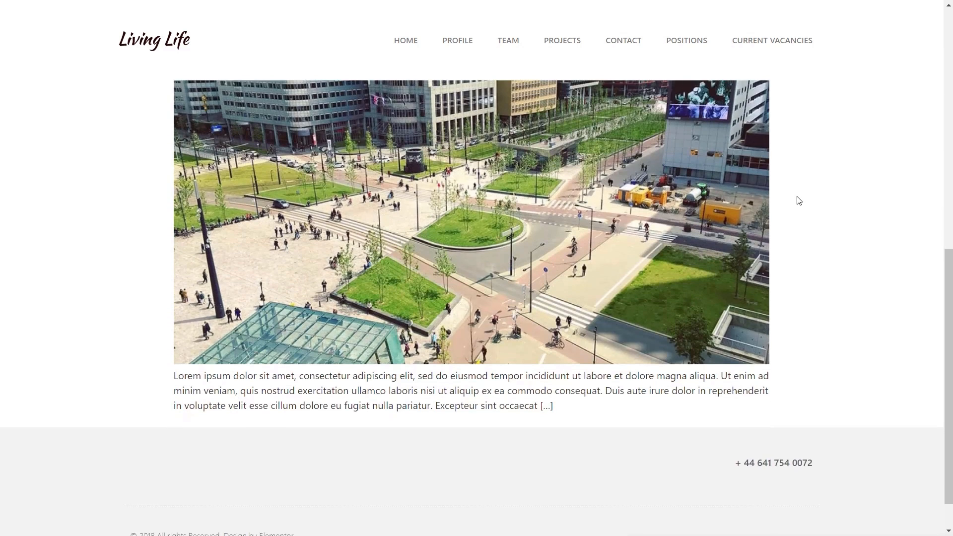
scroll(798, 200, up, 8)
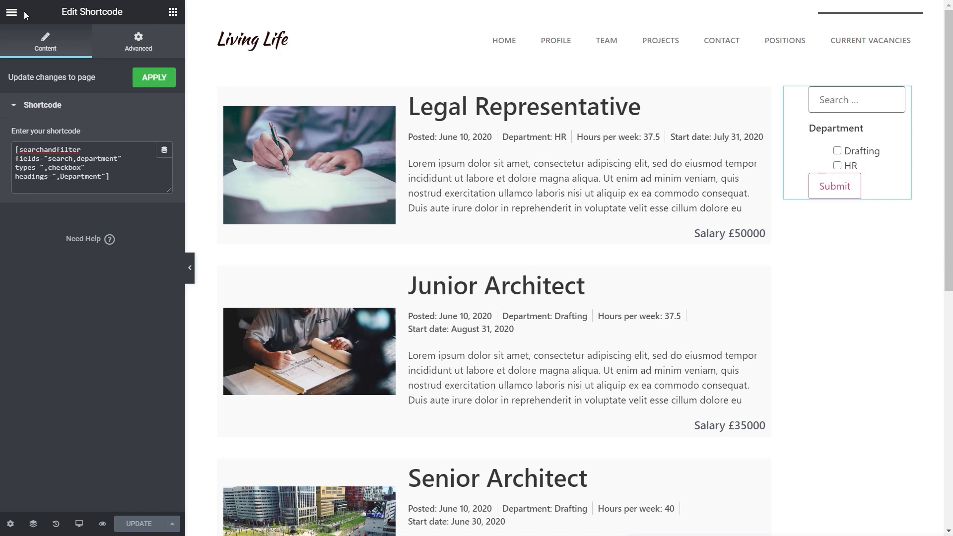
Step: Add custom CSS to the filter's Shortcode widget: ul padding 0px; li list-style none, display block, padding 5px 0px 5px 0px; and update the page
click(173, 13)
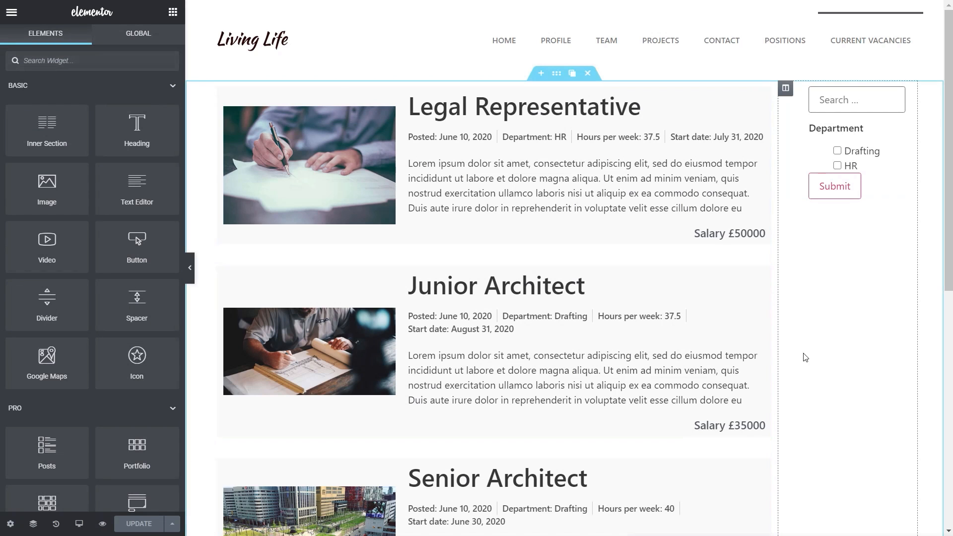
click(901, 102)
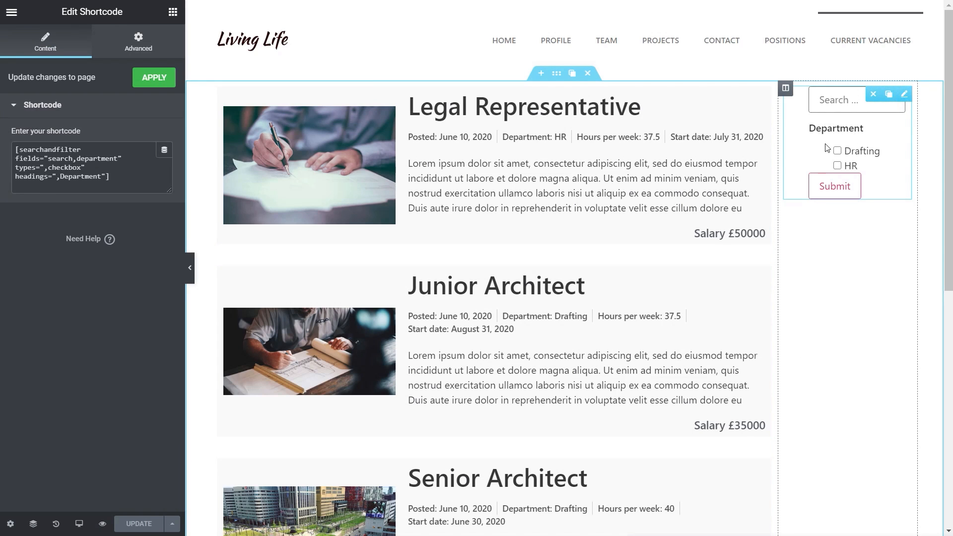
click(139, 42)
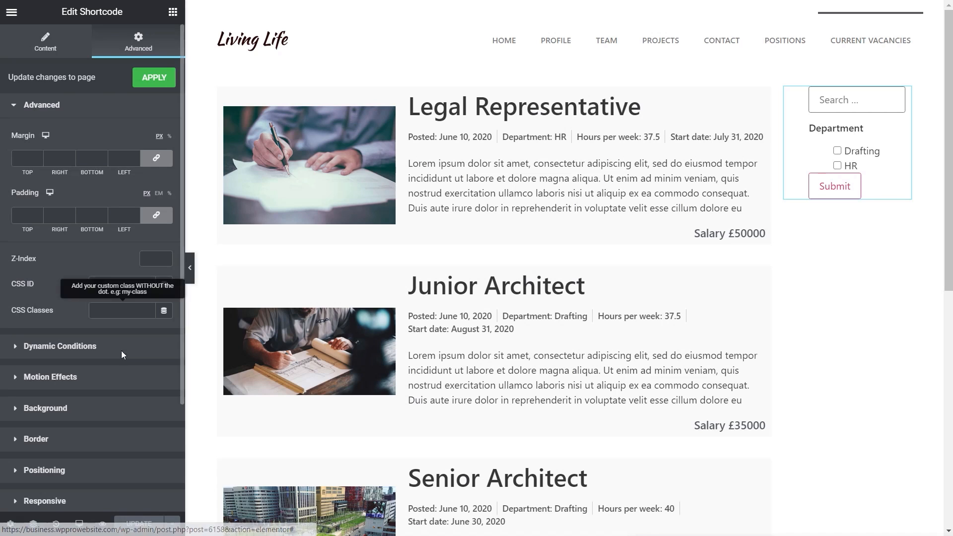
scroll(63, 437, down, 3)
click(62, 432)
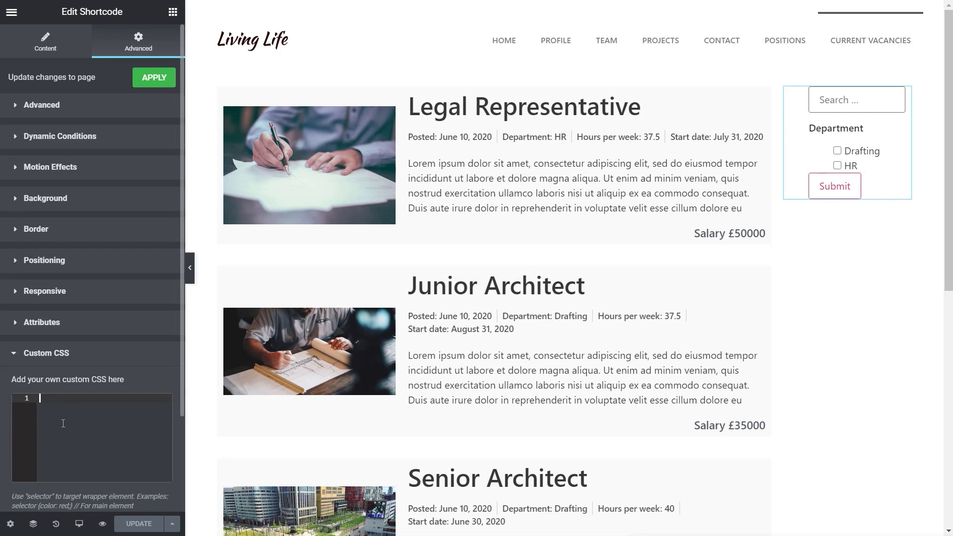
text(selector ul {     padding:0px; } selector li {     list-style: none;     display: block;     padding:5px 0px 5px 0px; })
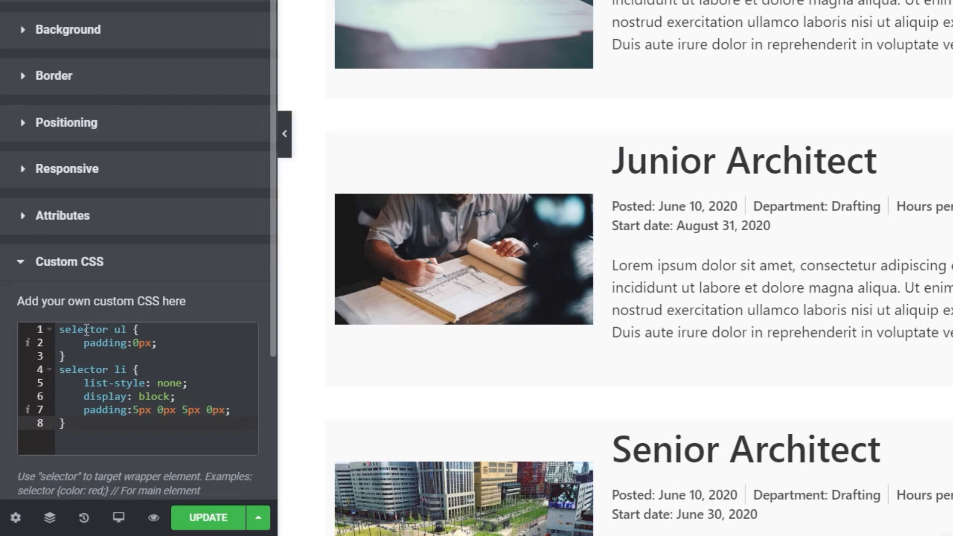
drag(108, 330, 59, 329)
click(85, 332)
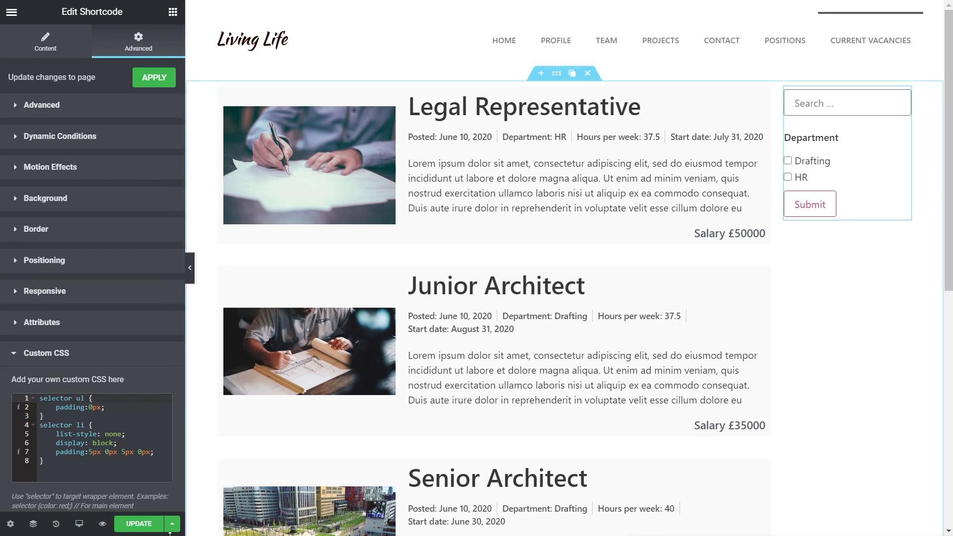
click(141, 523)
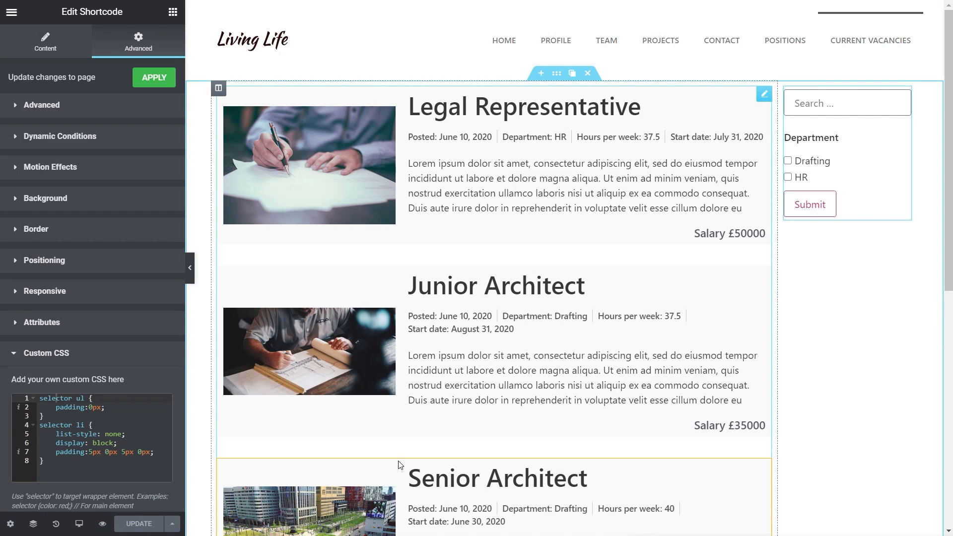
Step: Copy the whole section containing the vacancy listing and the filter form
click(562, 79)
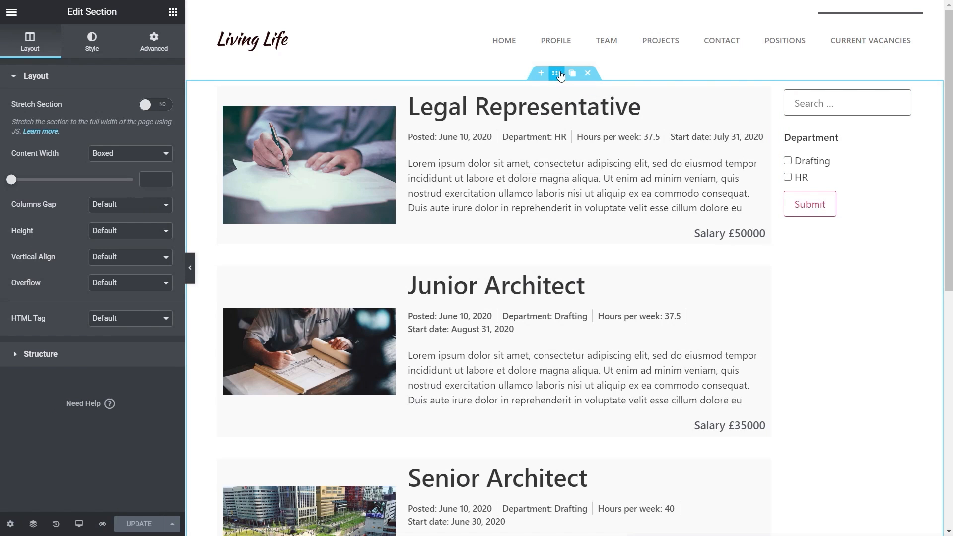
right_click(558, 76)
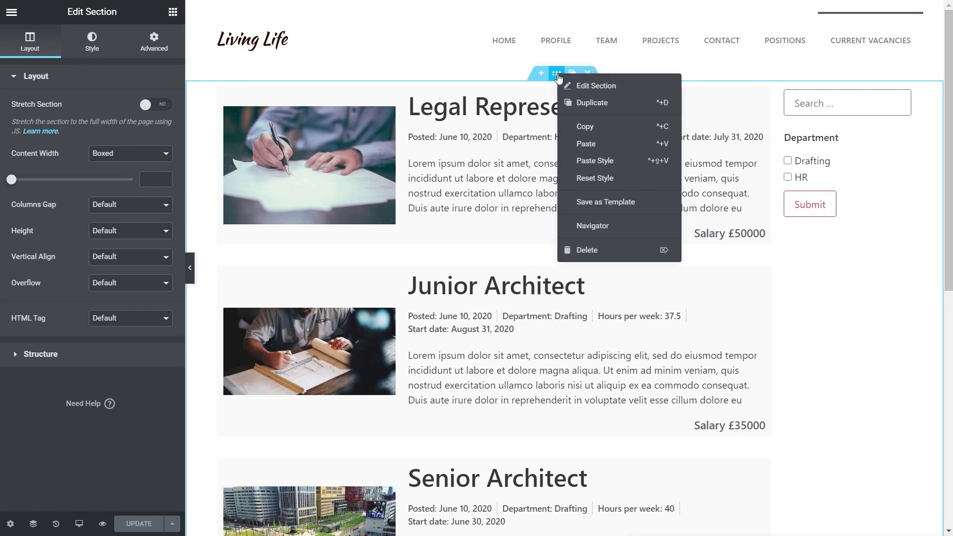
click(586, 127)
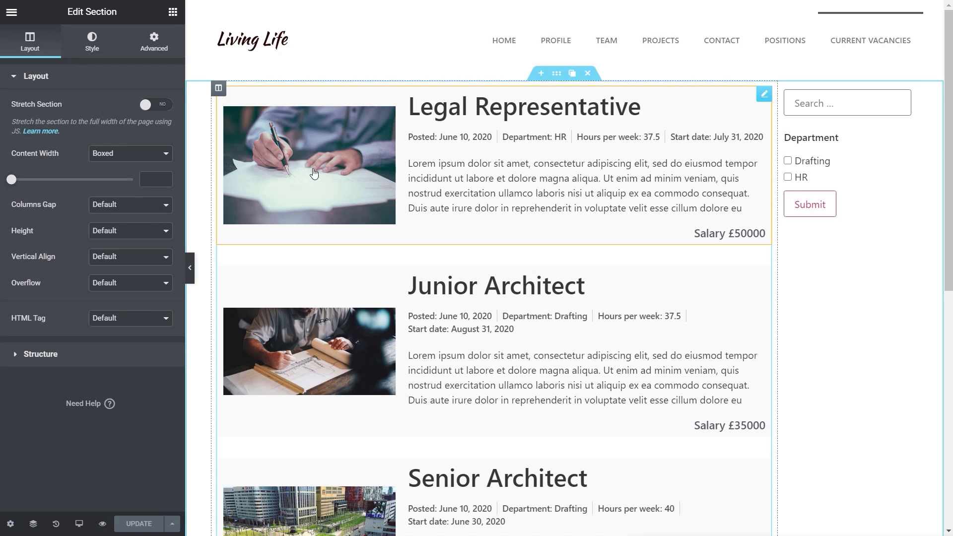
Step: Exit to the dashboard and create a Theme Builder template of type Archive named Vacancy Archive
click(12, 12)
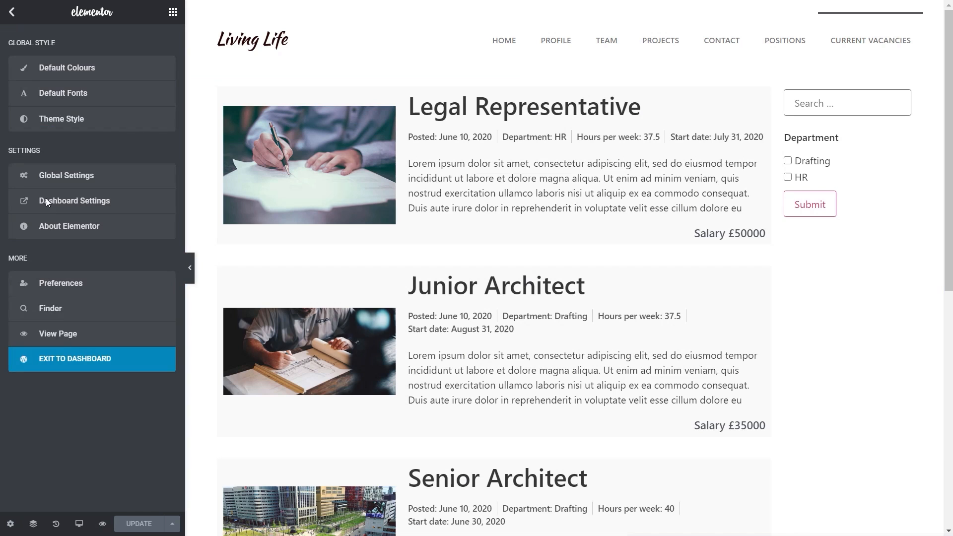
click(91, 362)
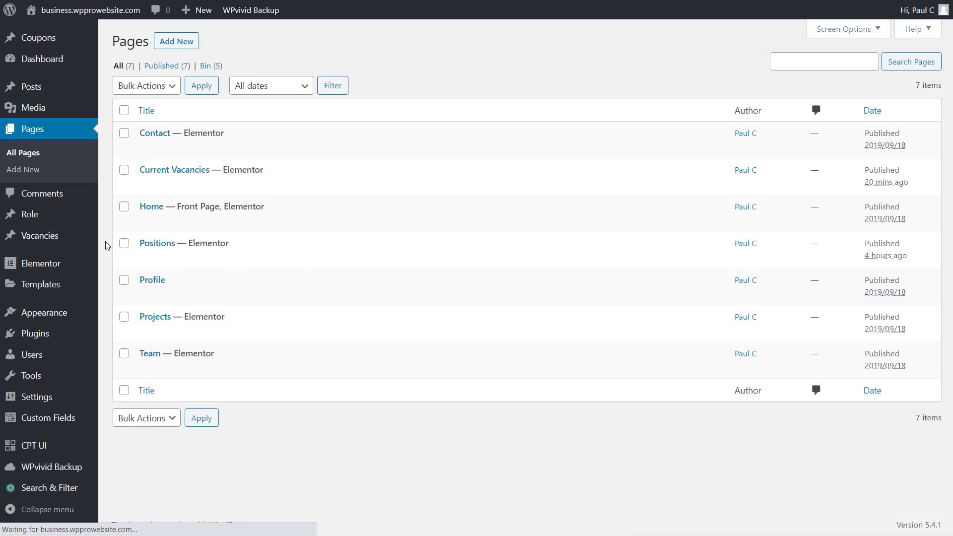
mouse_move(27, 294)
click(149, 321)
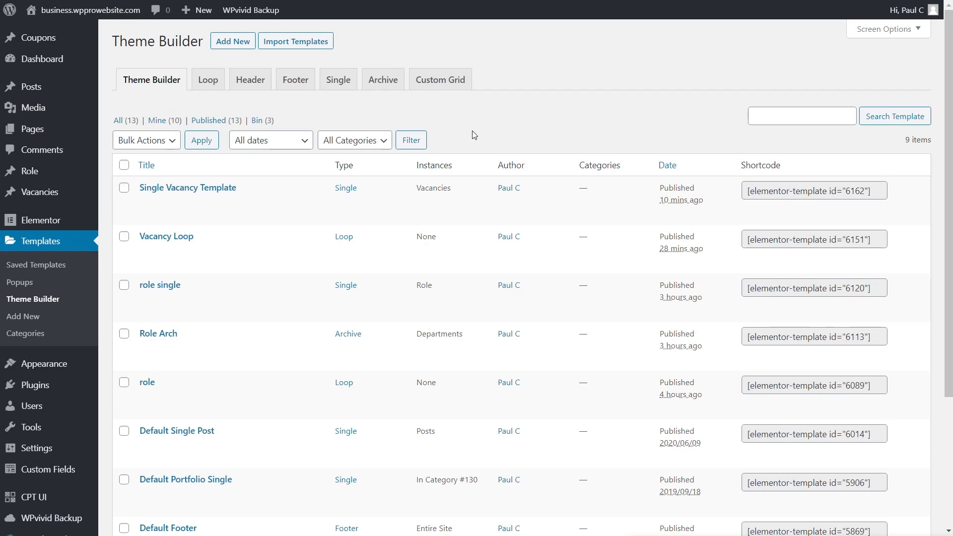
click(380, 90)
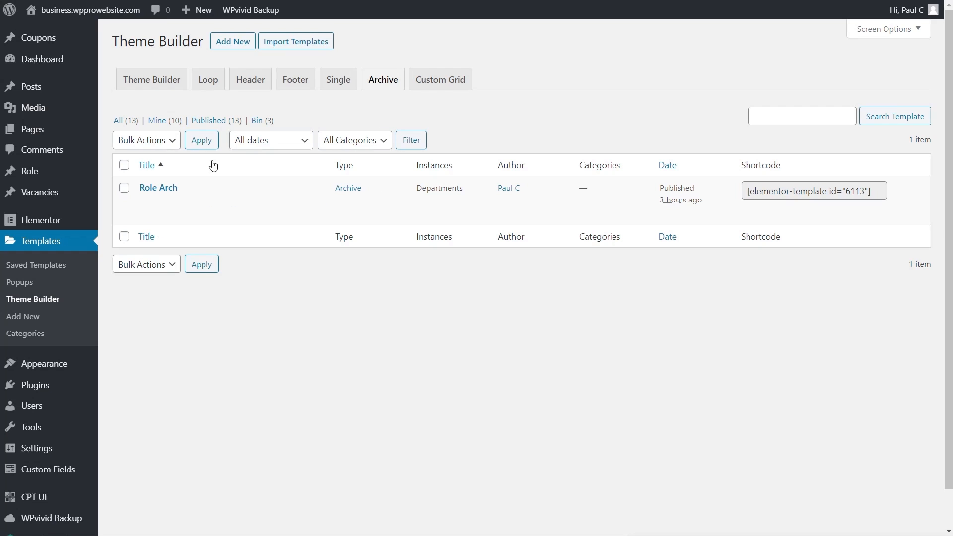
click(239, 40)
click(522, 319)
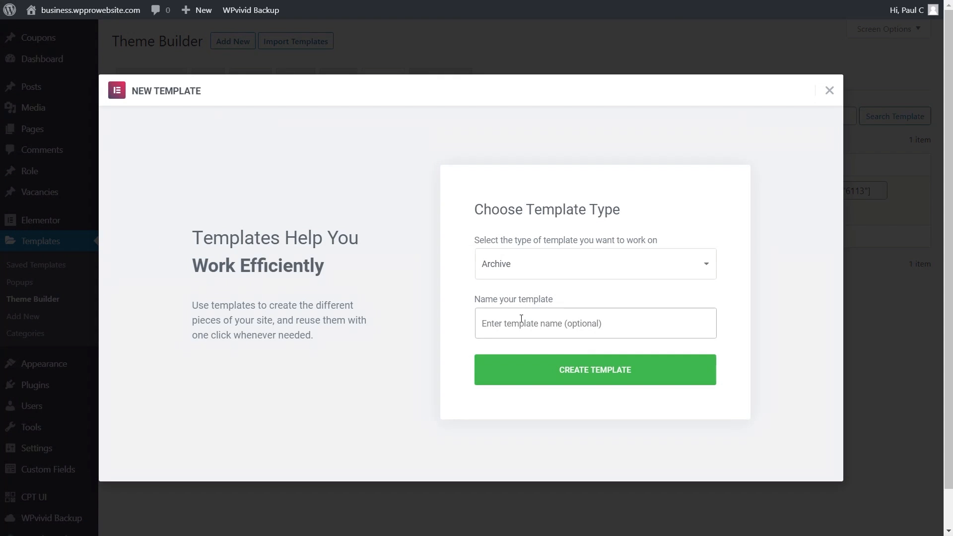
text(v)
key(BackSpace)
text(Vacancy Archive)
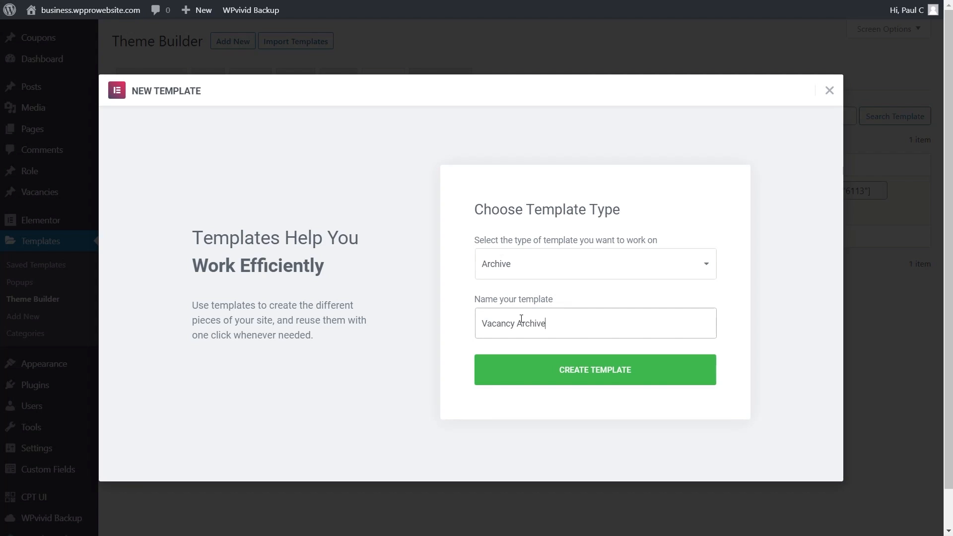
click(615, 377)
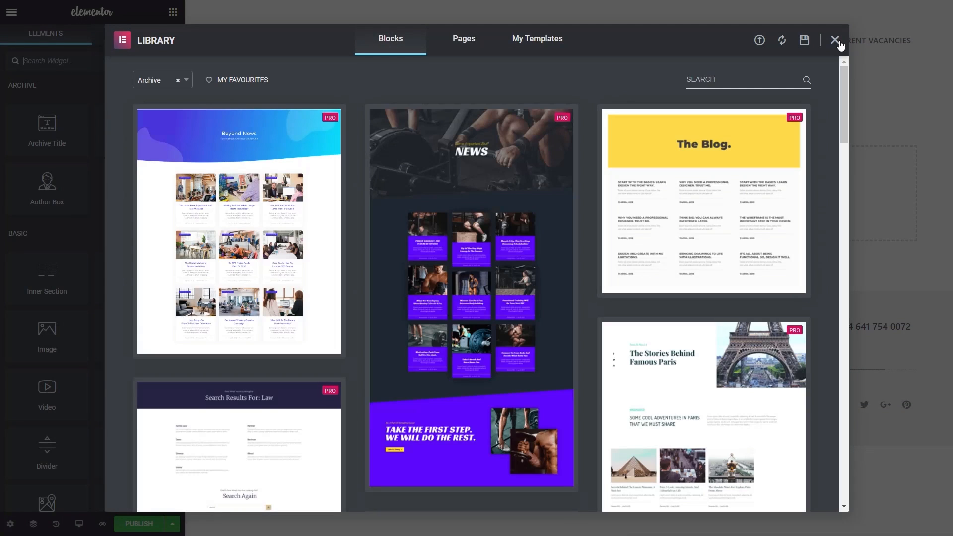
Step: Dismiss the template library, paste the copied section into the blank archive template and save it
click(836, 40)
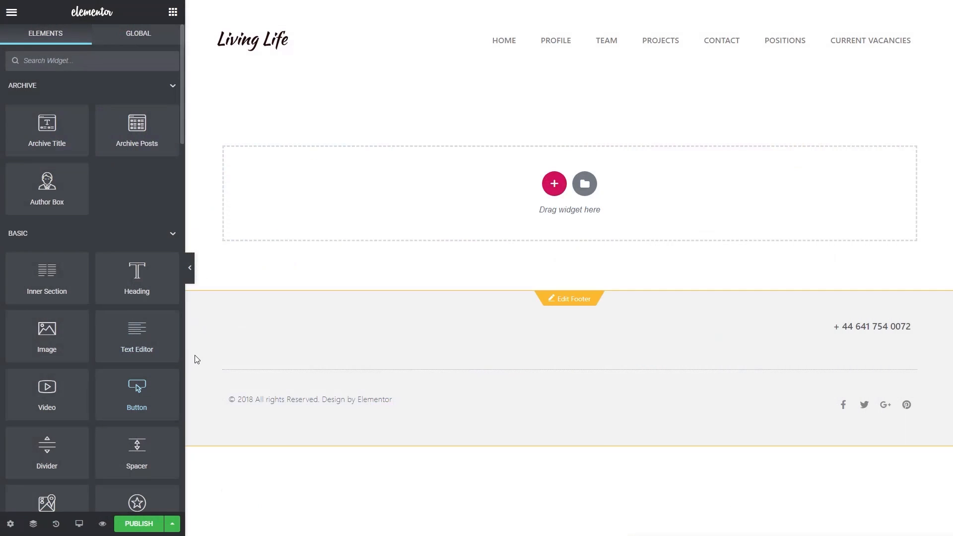
right_click(345, 183)
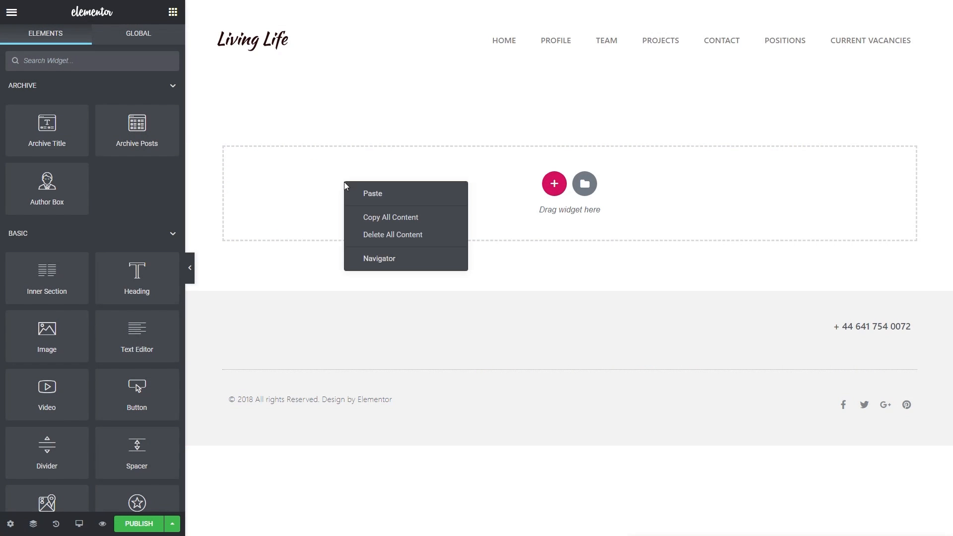
click(378, 196)
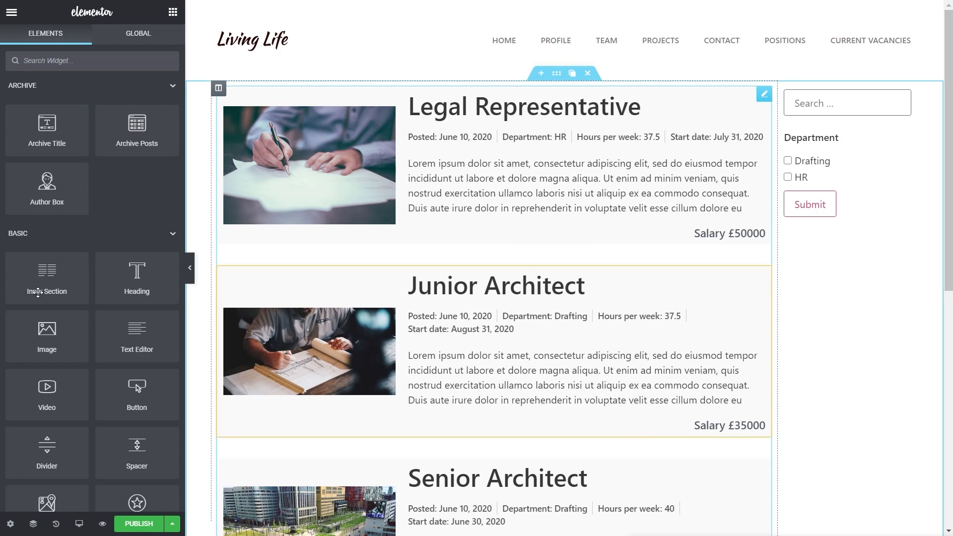
key(ctrl+s)
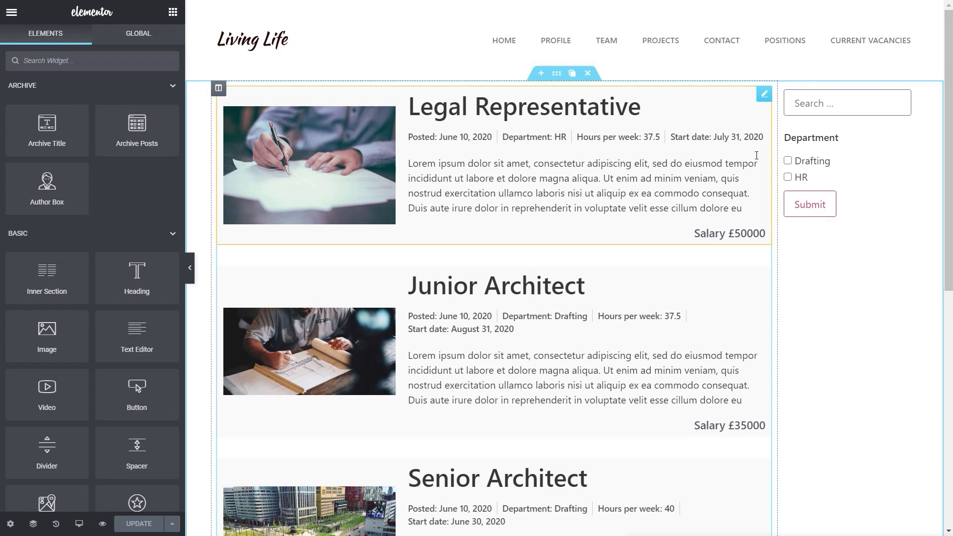
Step: Set the query source of the archive template's Posts widget to Current Query
click(764, 95)
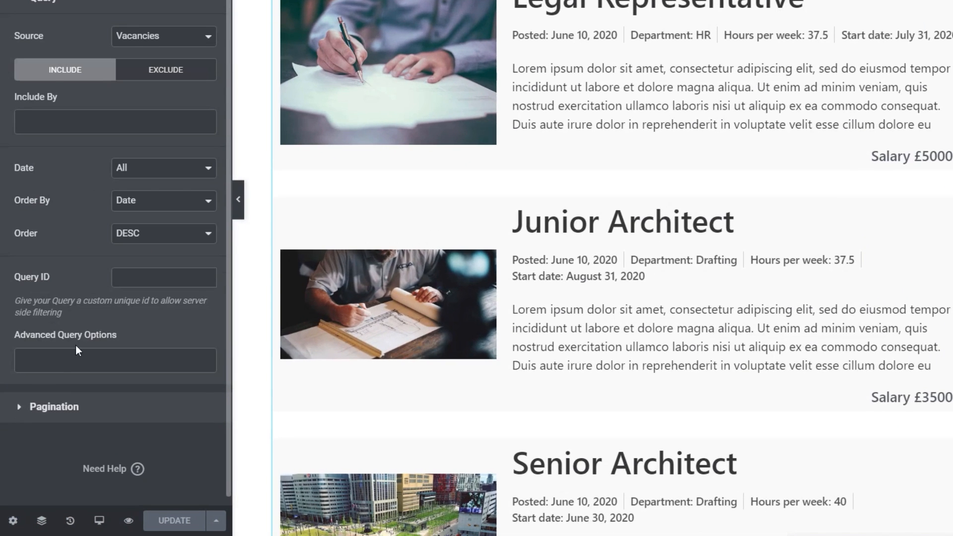
click(166, 39)
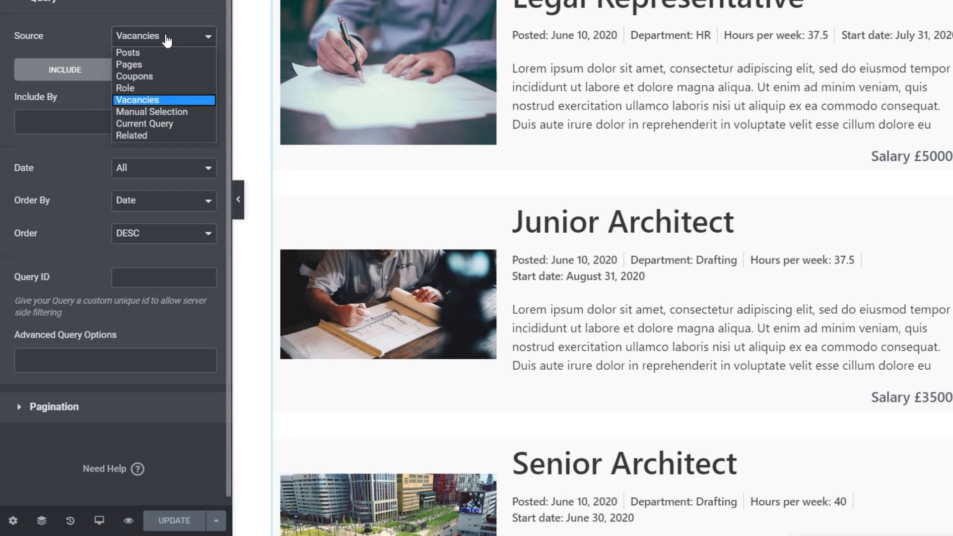
click(159, 123)
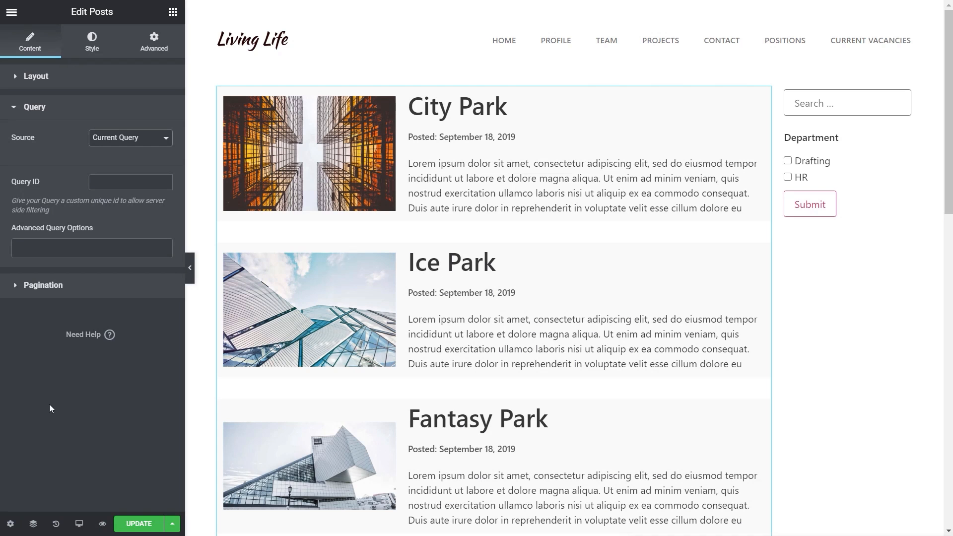
Step: Set the template's display condition to include all Departments under Vacancies Archive, and save it
click(172, 524)
click(87, 474)
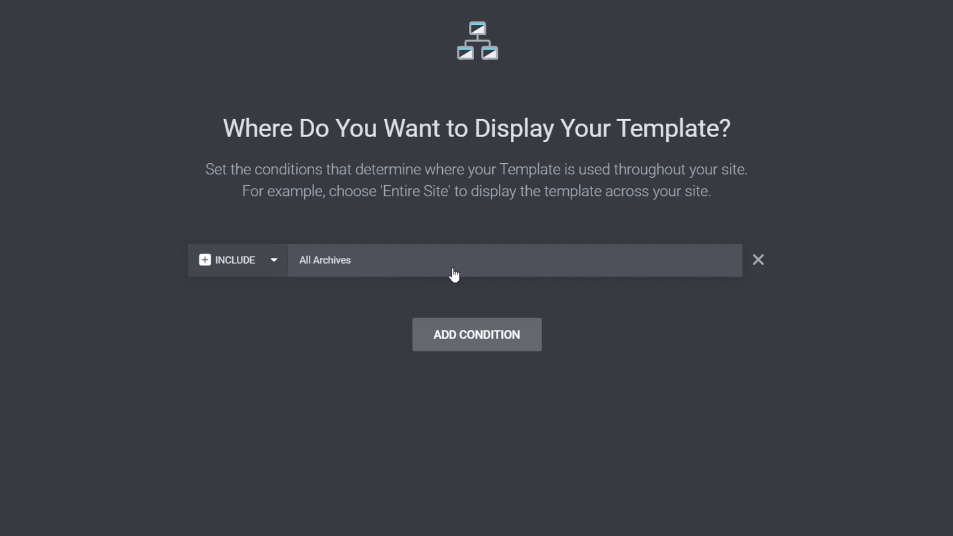
click(399, 268)
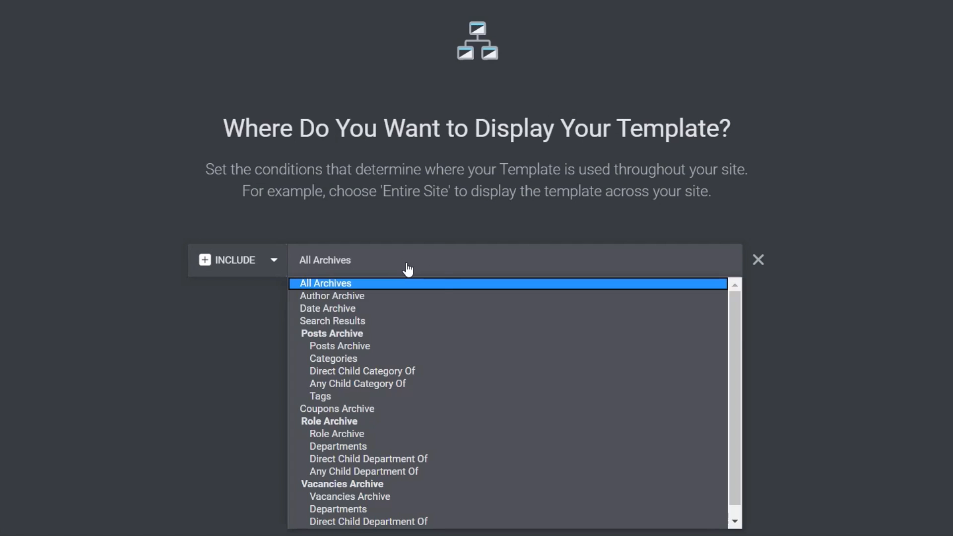
scroll(737, 351, down, 1)
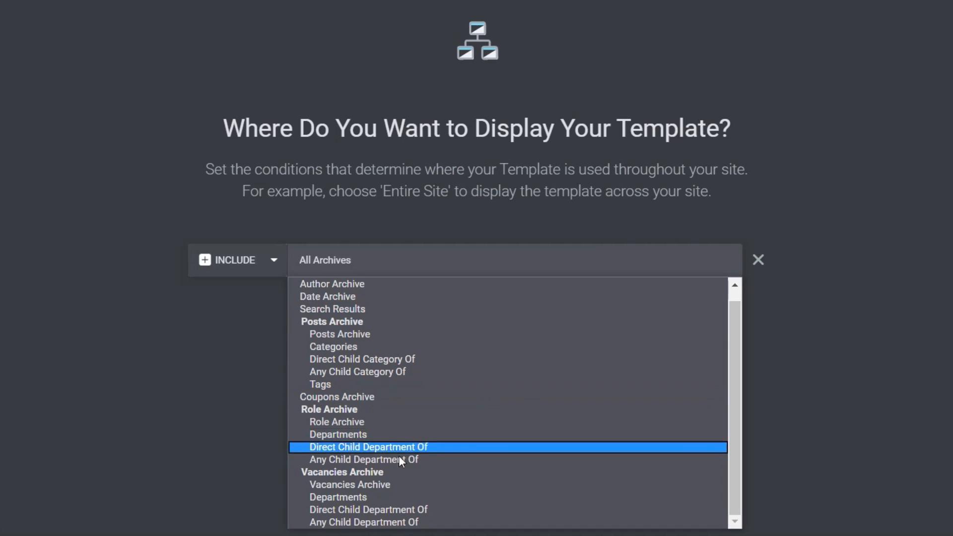
click(359, 499)
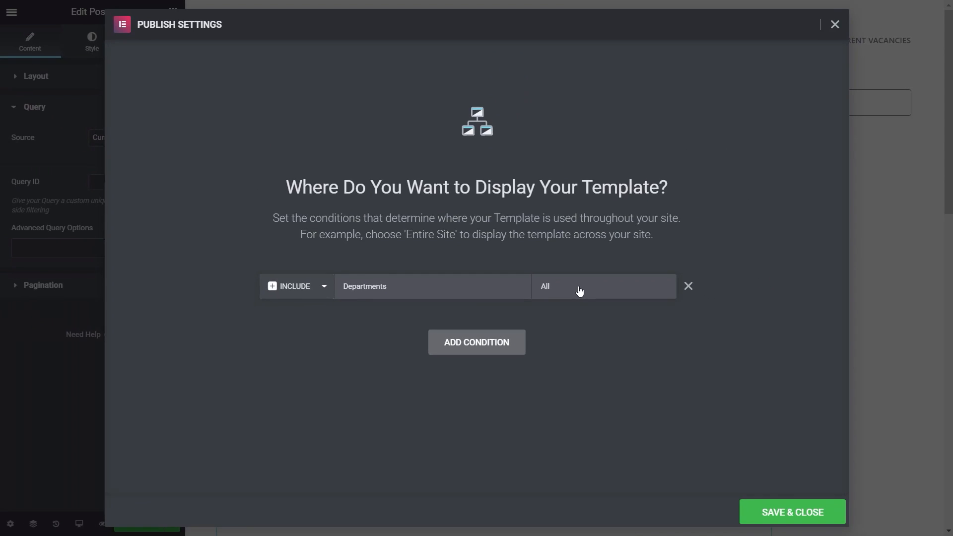
click(785, 511)
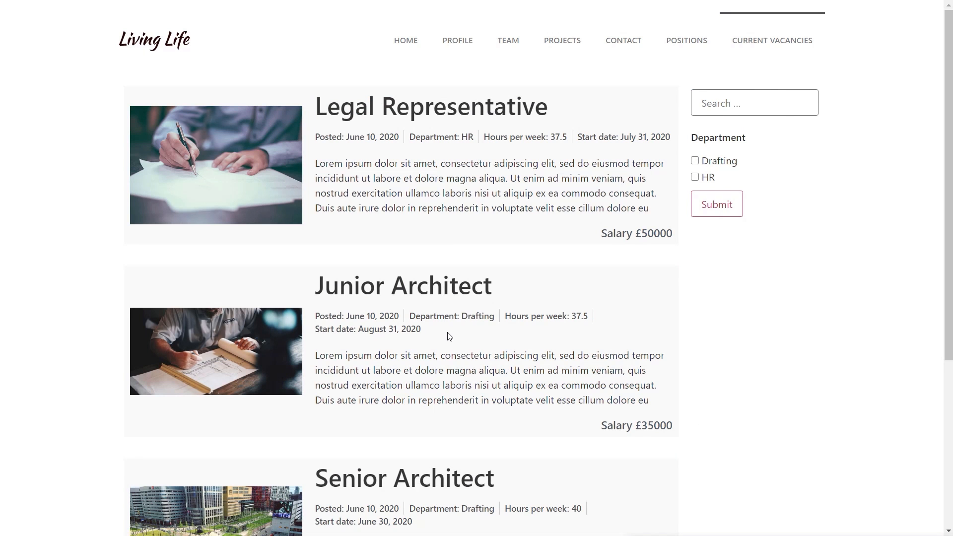
Step: Filter the live vacancies by the HR department and look through the Legal Representative vacancy page
click(707, 180)
click(728, 207)
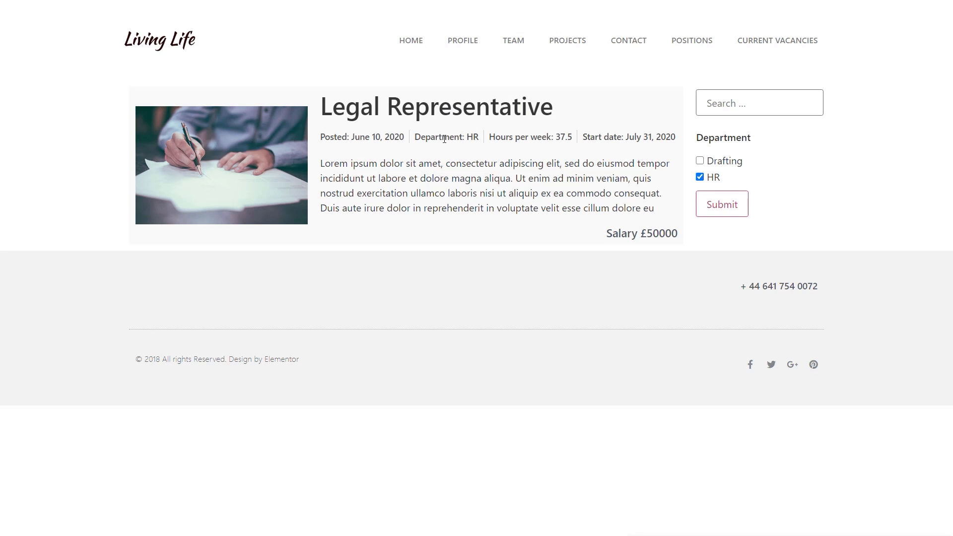
click(250, 231)
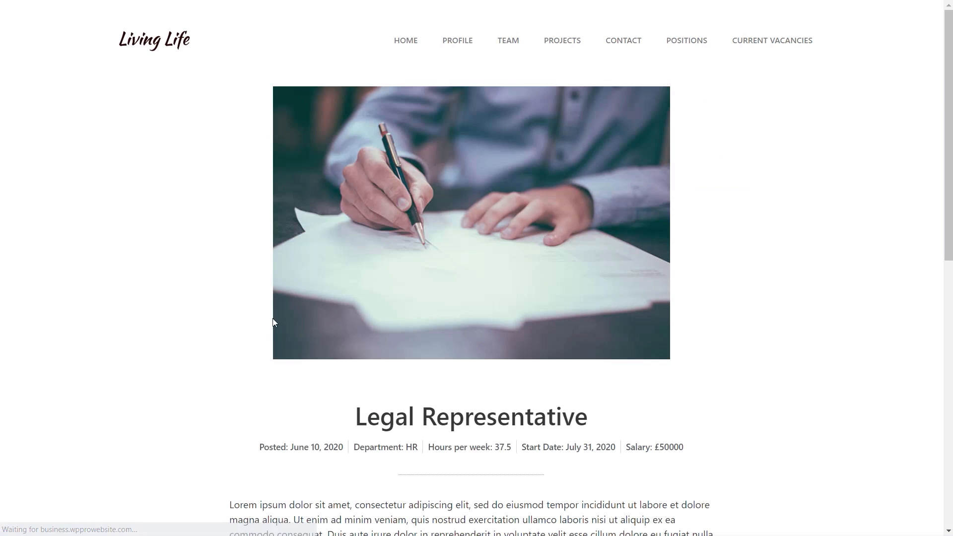
scroll(199, 326, down, 10)
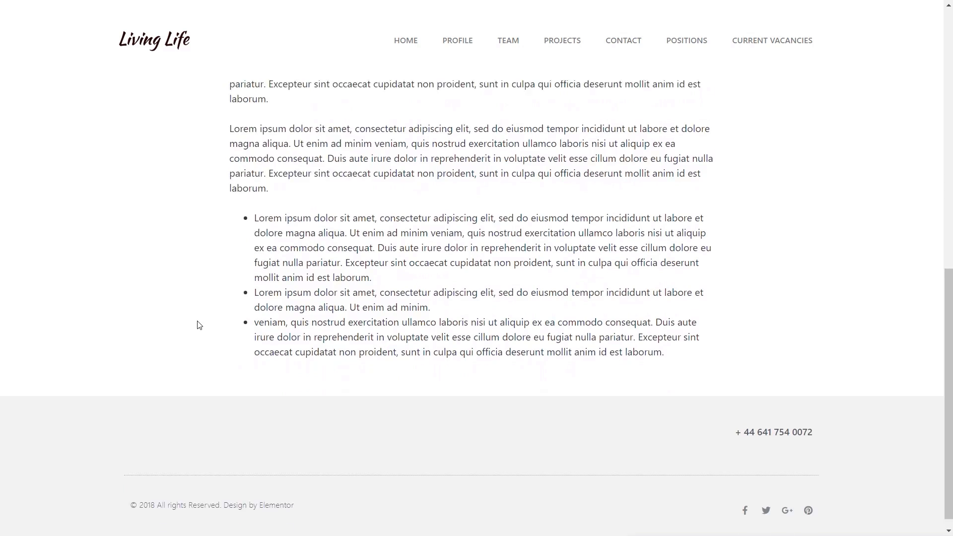
scroll(196, 324, up, 10)
Step: Return to Current Vacancies, filter by the Drafting department and look through the Senior Architect vacancy page
click(768, 40)
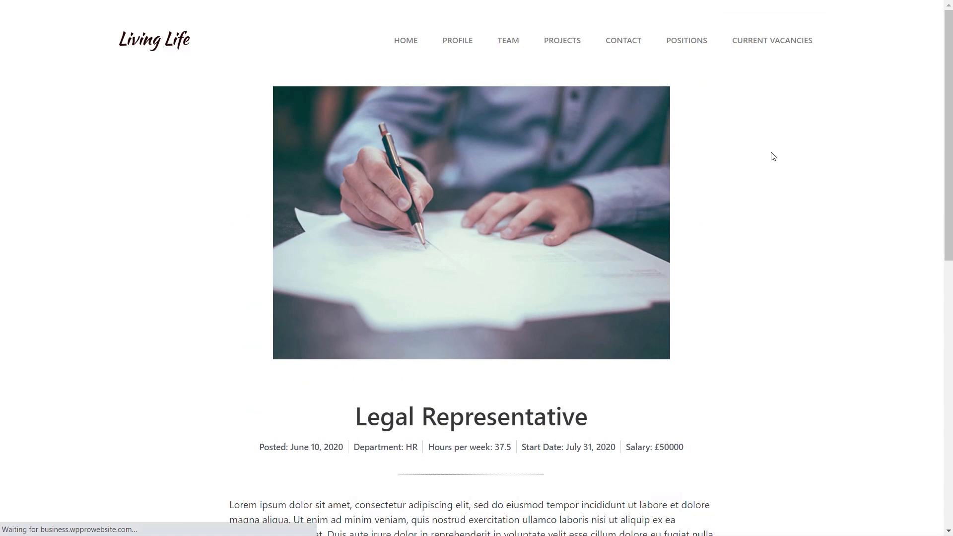
click(724, 161)
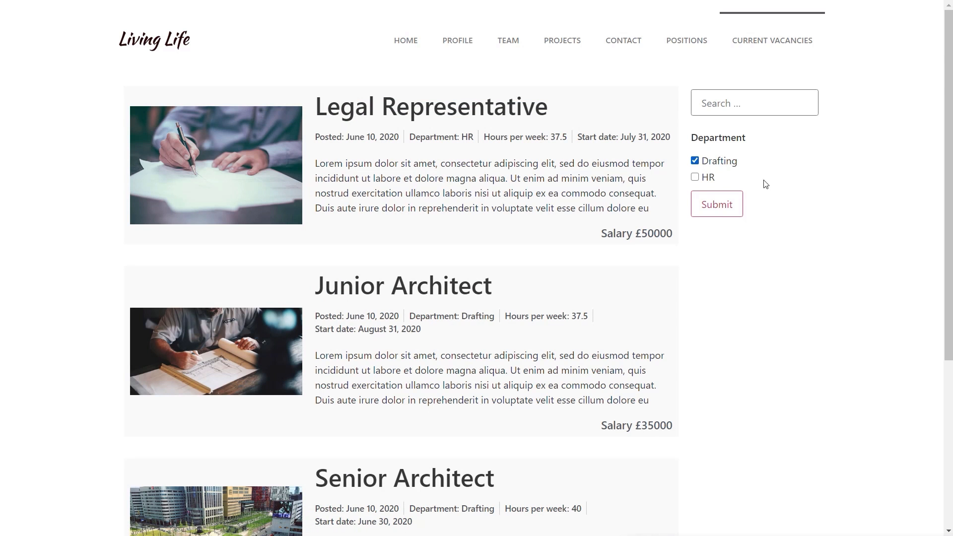
click(718, 211)
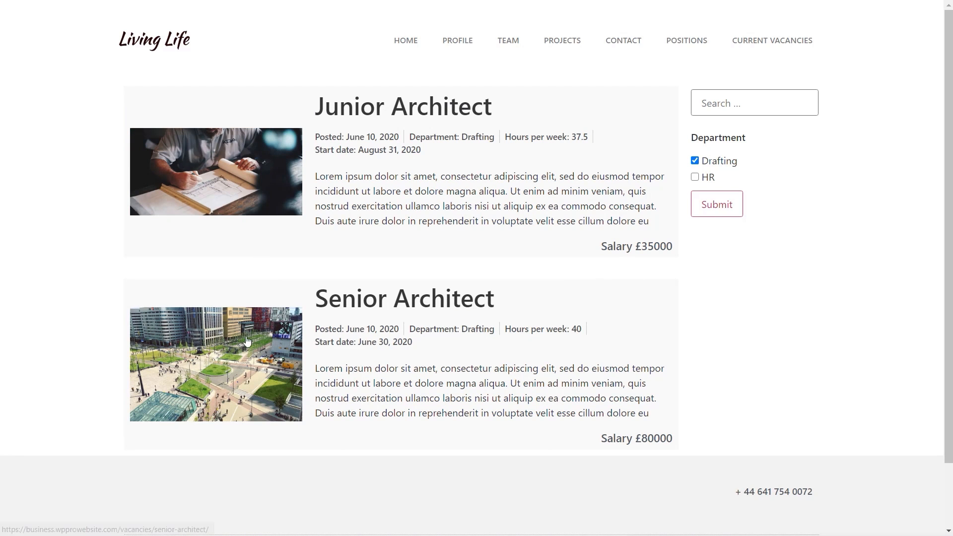
click(227, 342)
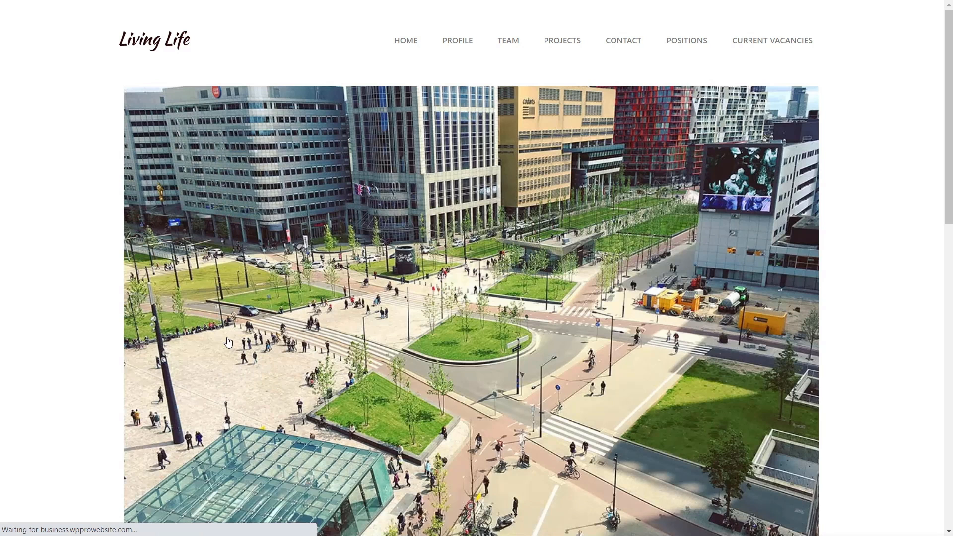
scroll(600, 353, down, 8)
scroll(617, 301, down, 5)
scroll(618, 305, up, 12)
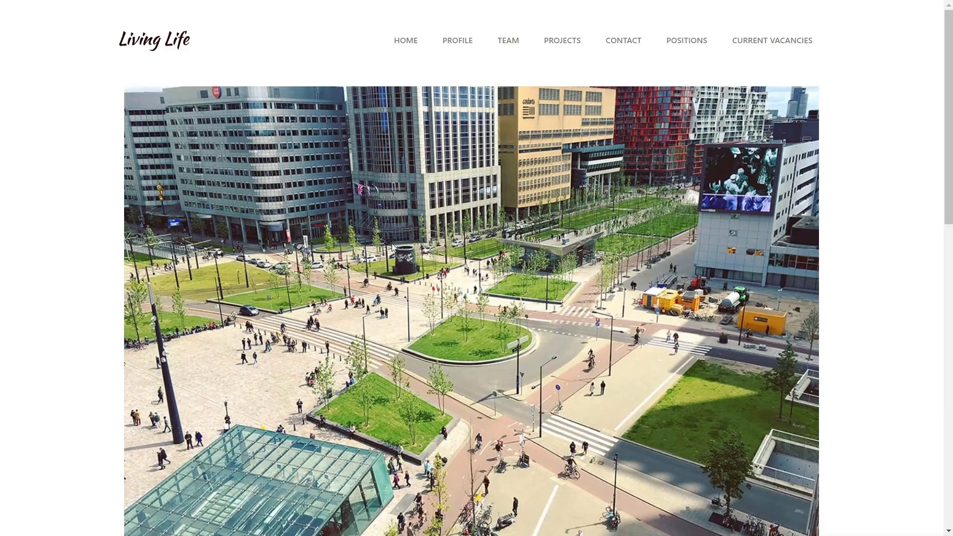